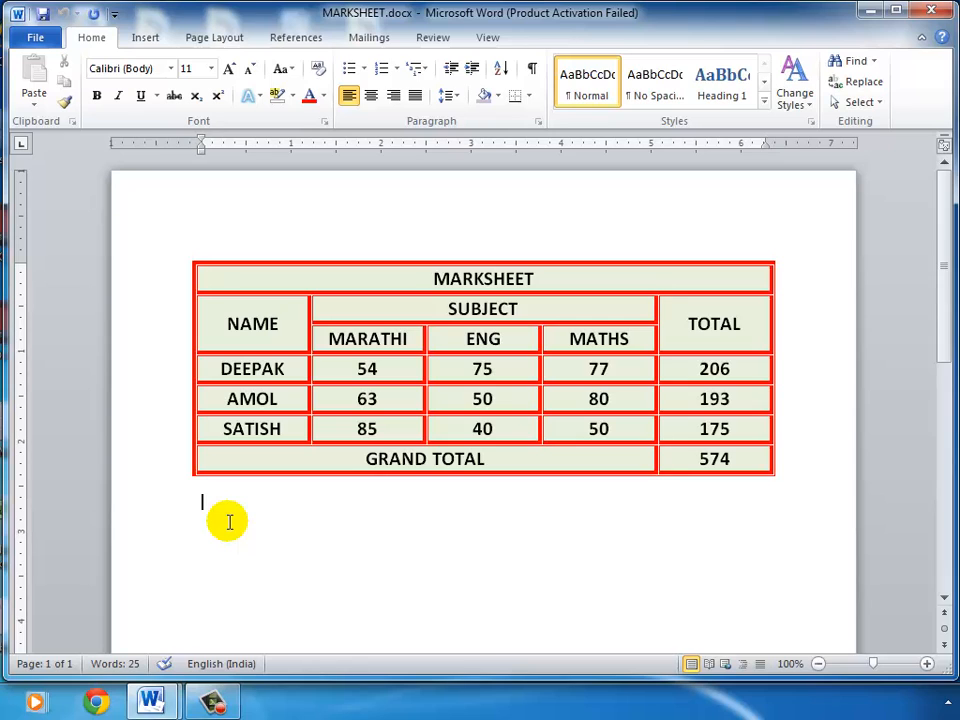
pyautogui.click(147, 42)
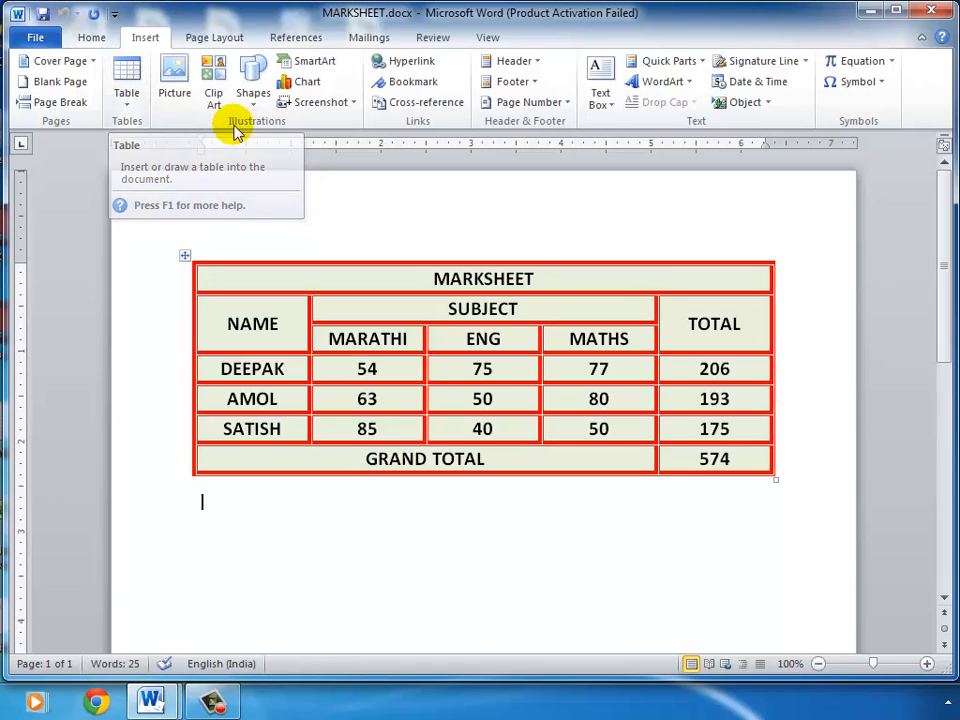
pyautogui.scroll(-1, 625, 353)
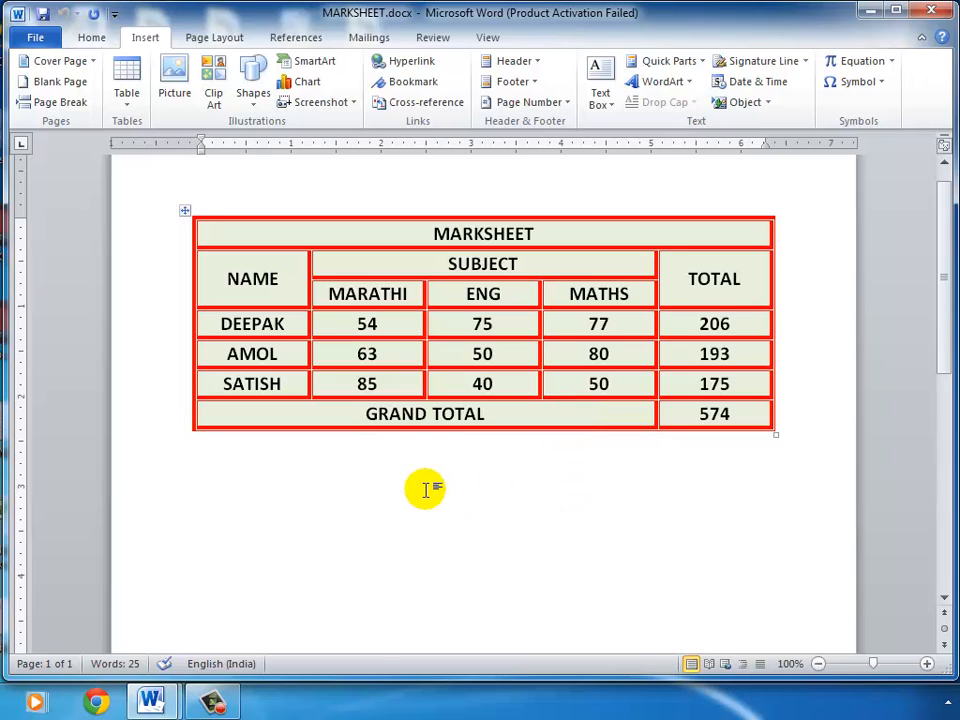
pyautogui.click(211, 704)
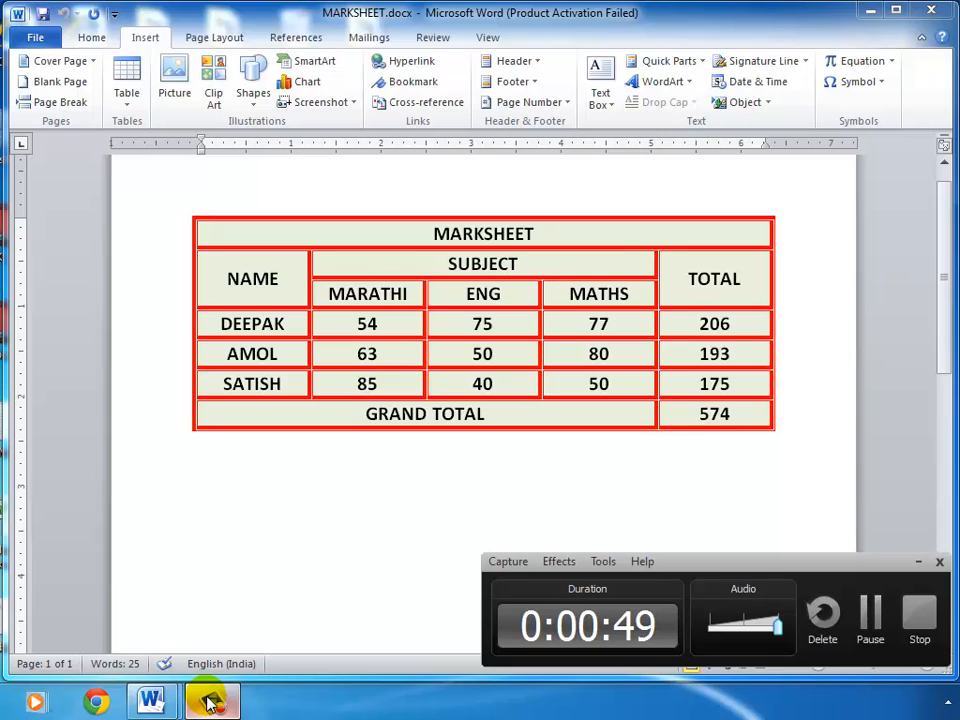
pyautogui.click(918, 561)
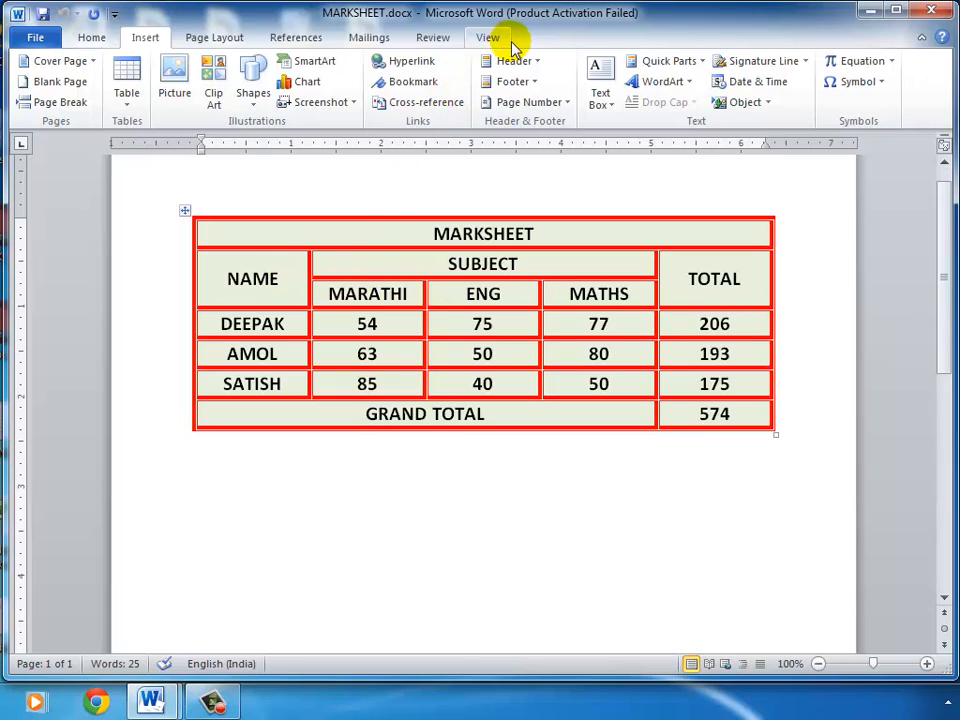
# Step: Examine the finished marksheet table's columns, title and subject header rows, merged cells and grand total row
pyautogui.click(283, 280)
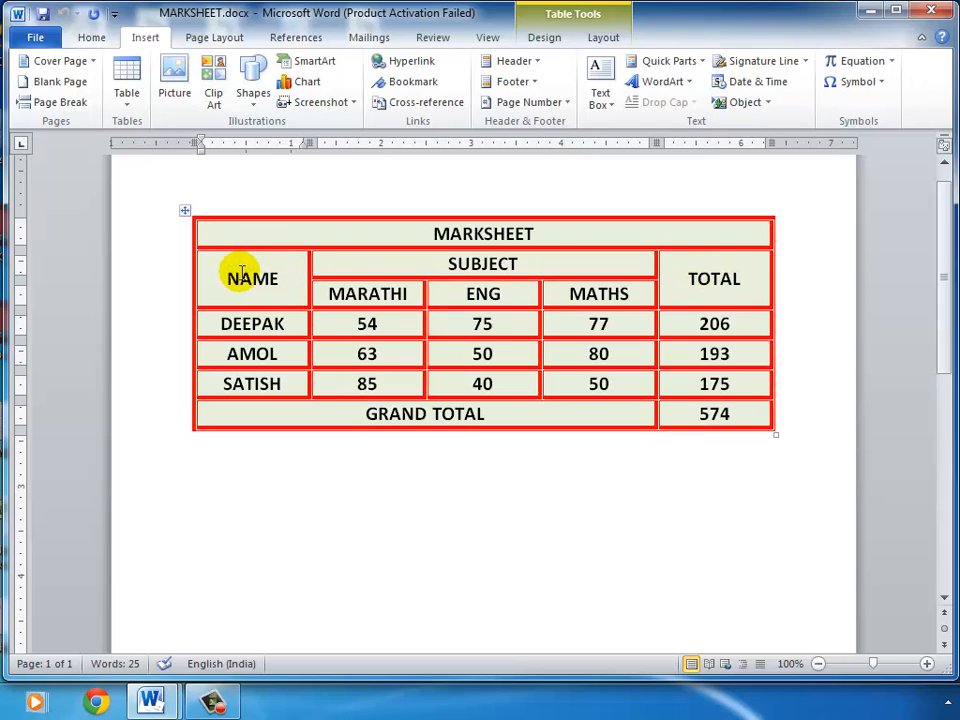
pyautogui.moveTo(252, 279); pyautogui.dragTo(246, 381)
pyautogui.moveTo(362, 292); pyautogui.dragTo(343, 360)
pyautogui.moveTo(483, 295); pyautogui.dragTo(491, 381)
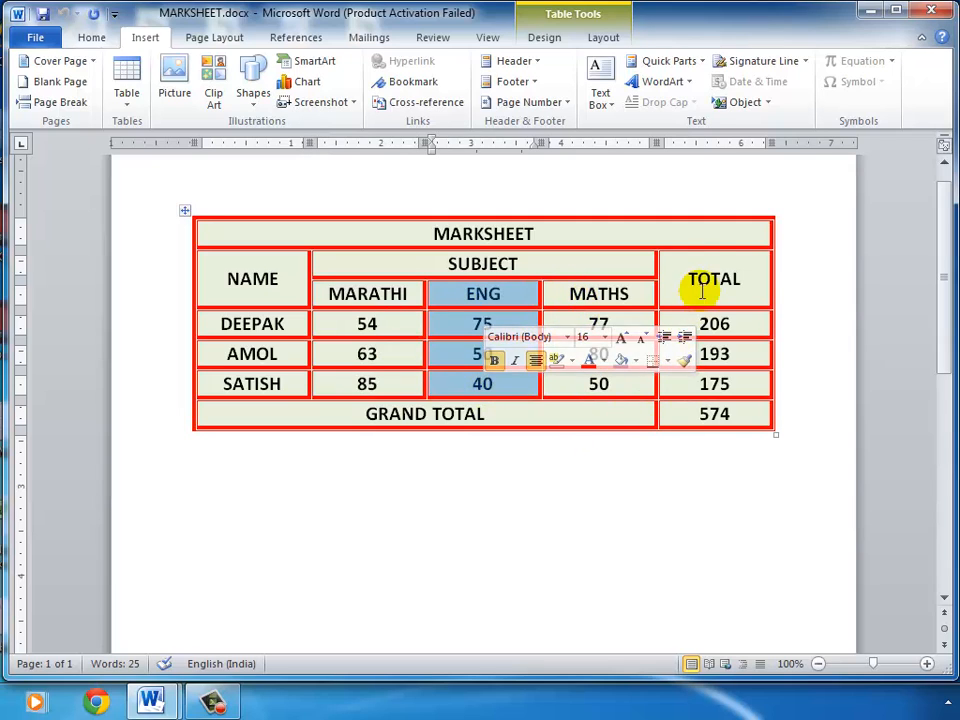
pyautogui.moveTo(700, 278); pyautogui.dragTo(697, 412)
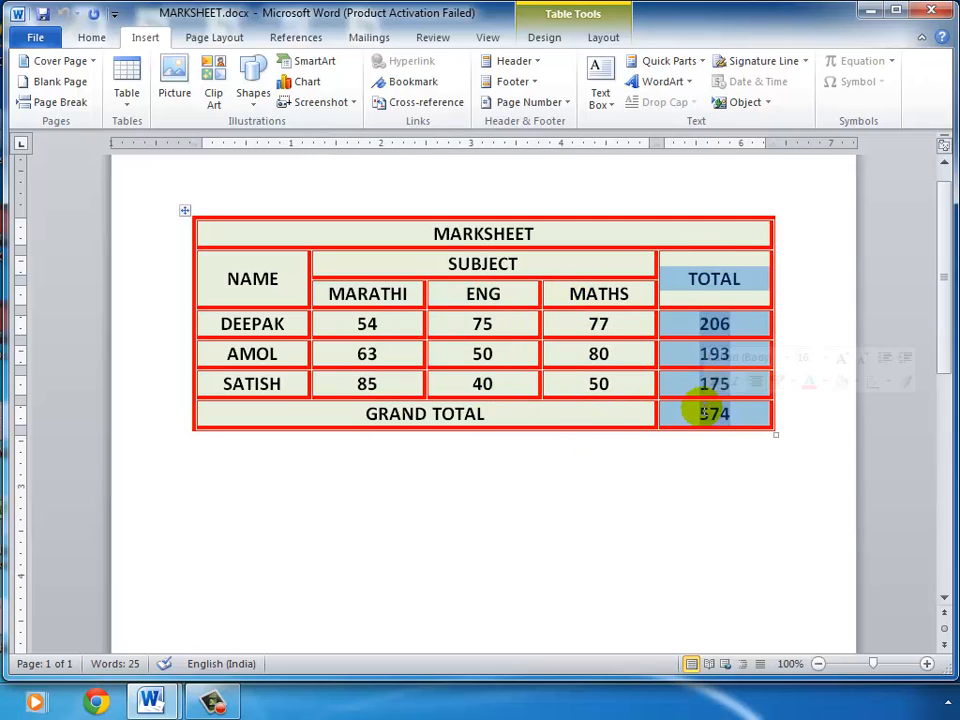
pyautogui.doubleClick(690, 326)
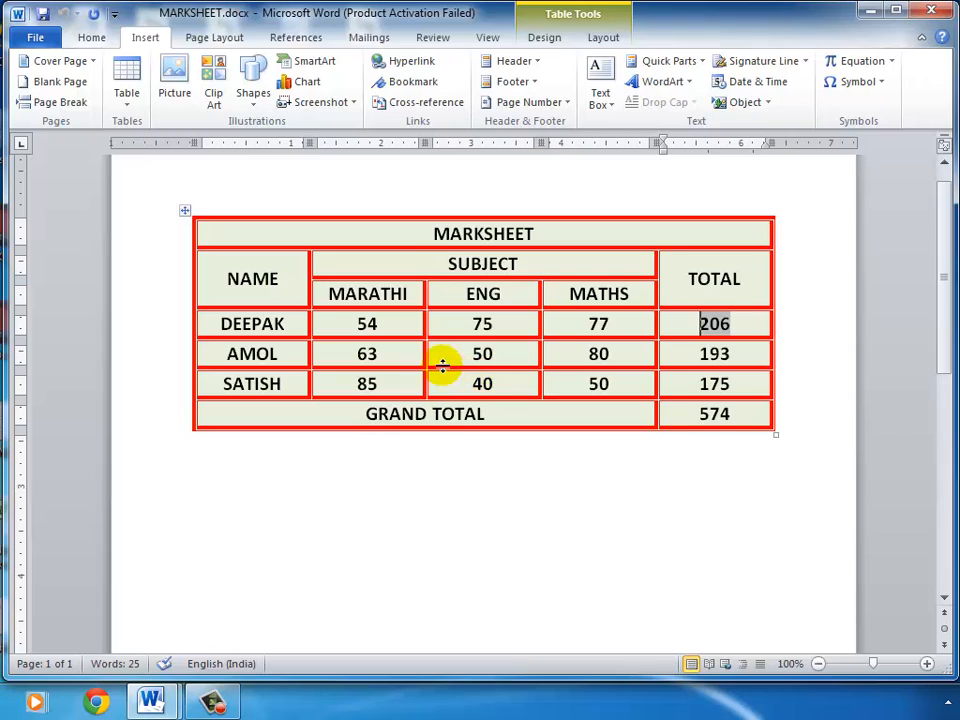
pyautogui.click(293, 231)
pyautogui.moveTo(293, 231); pyautogui.dragTo(574, 231)
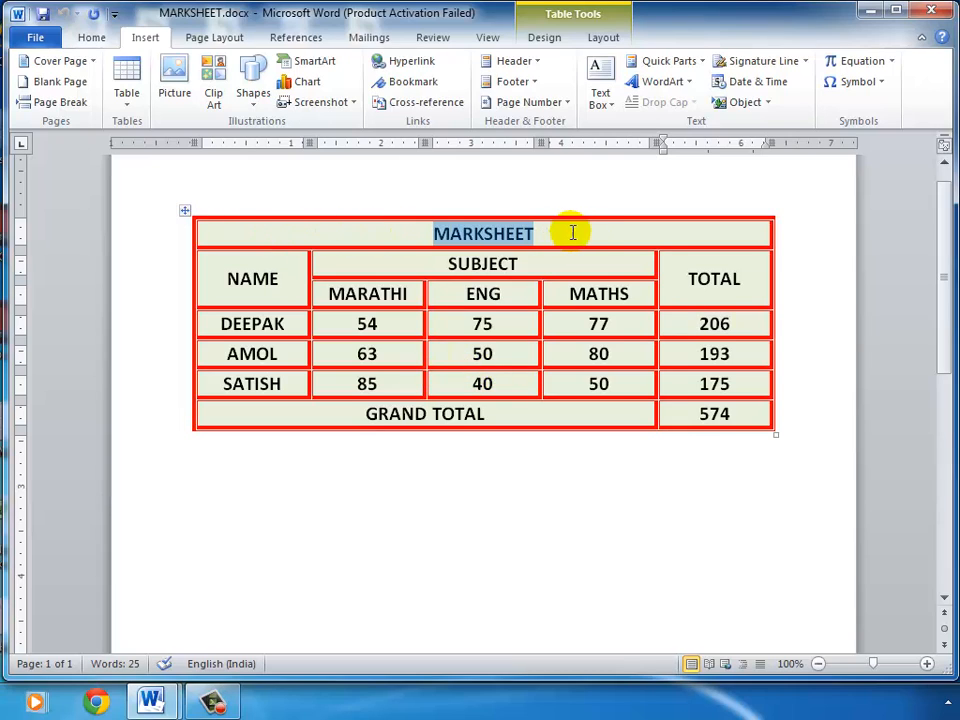
pyautogui.moveTo(395, 257); pyautogui.dragTo(591, 261)
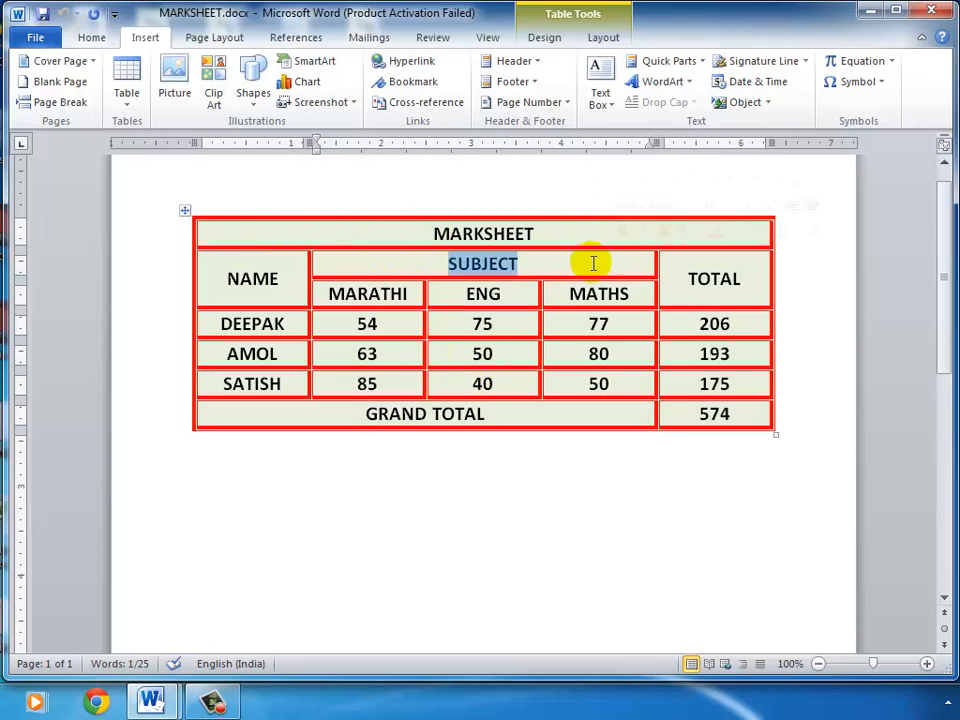
pyautogui.moveTo(330, 293); pyautogui.dragTo(650, 289)
pyautogui.moveTo(408, 233); pyautogui.dragTo(673, 289)
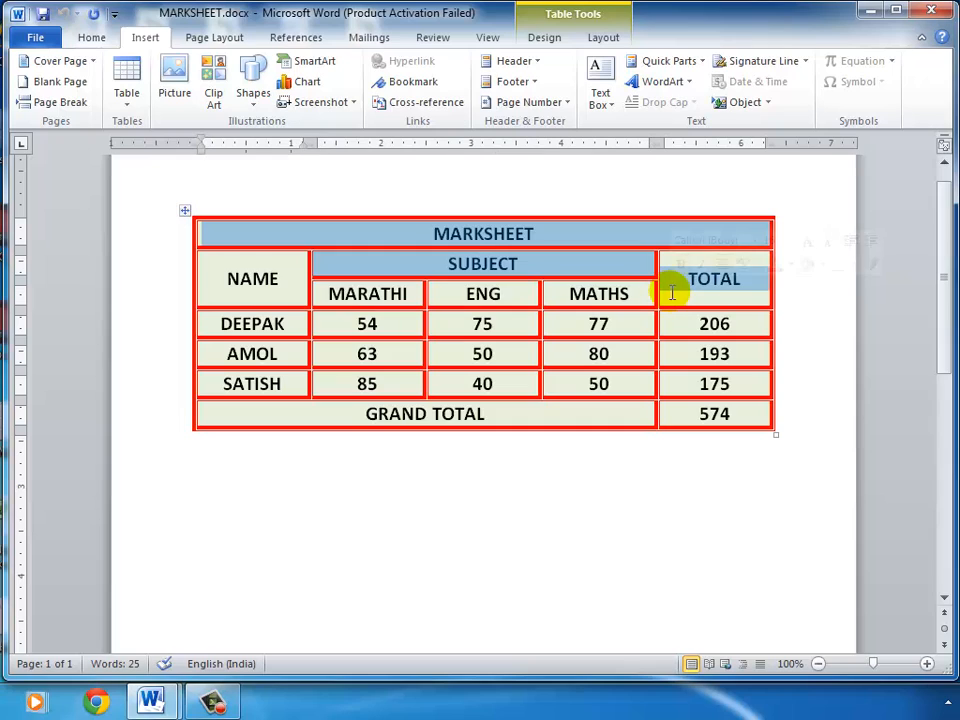
pyautogui.moveTo(270, 321); pyautogui.dragTo(274, 366)
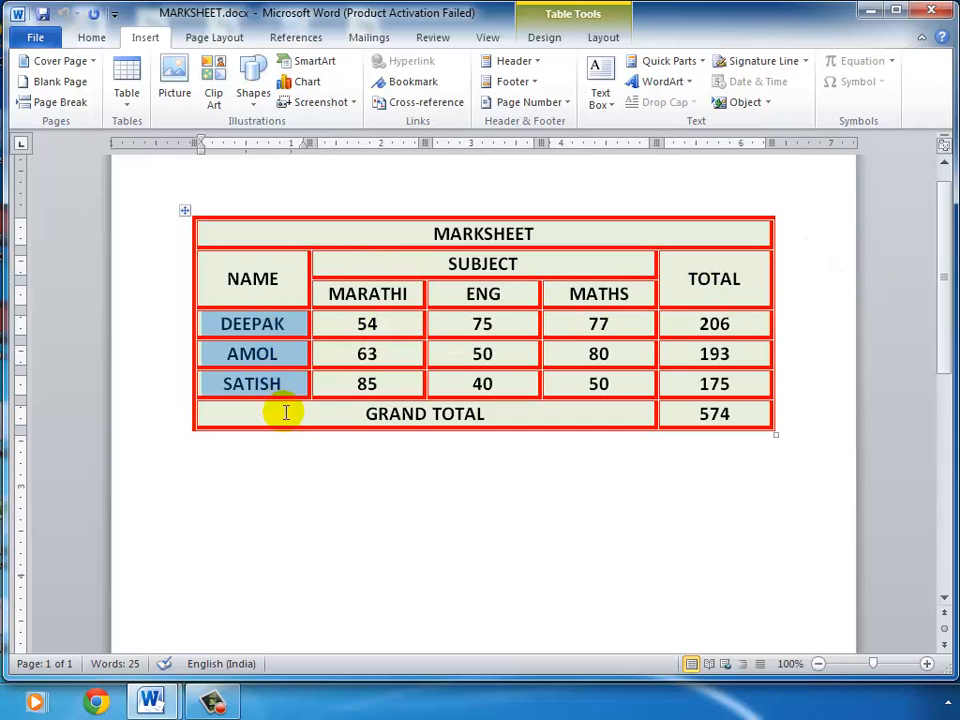
pyautogui.moveTo(285, 412); pyautogui.dragTo(693, 416)
pyautogui.click(513, 418)
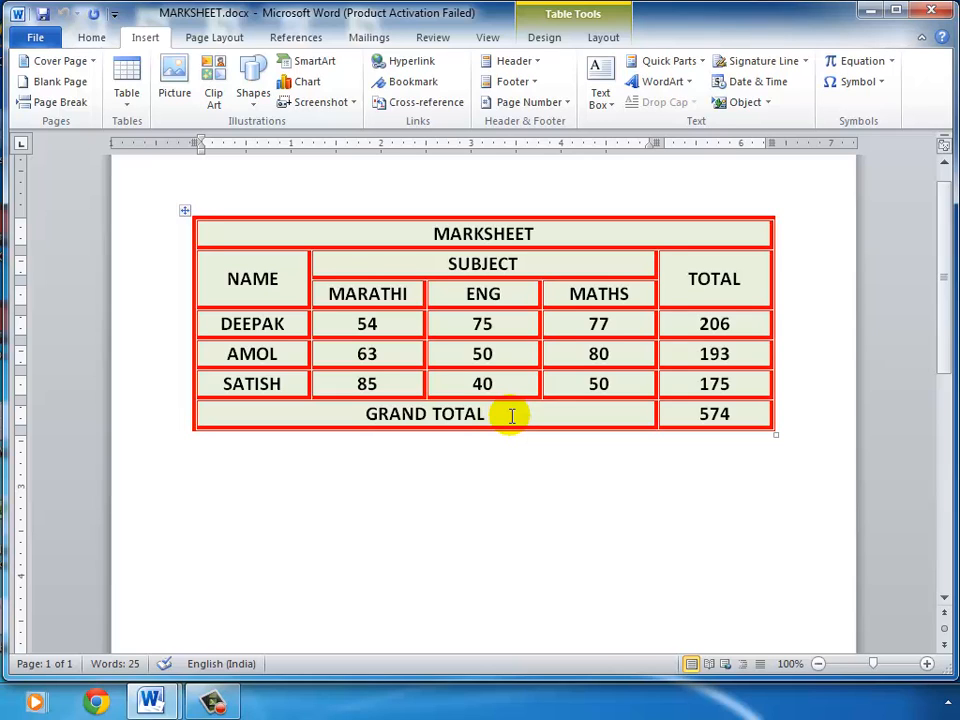
pyautogui.click(211, 702)
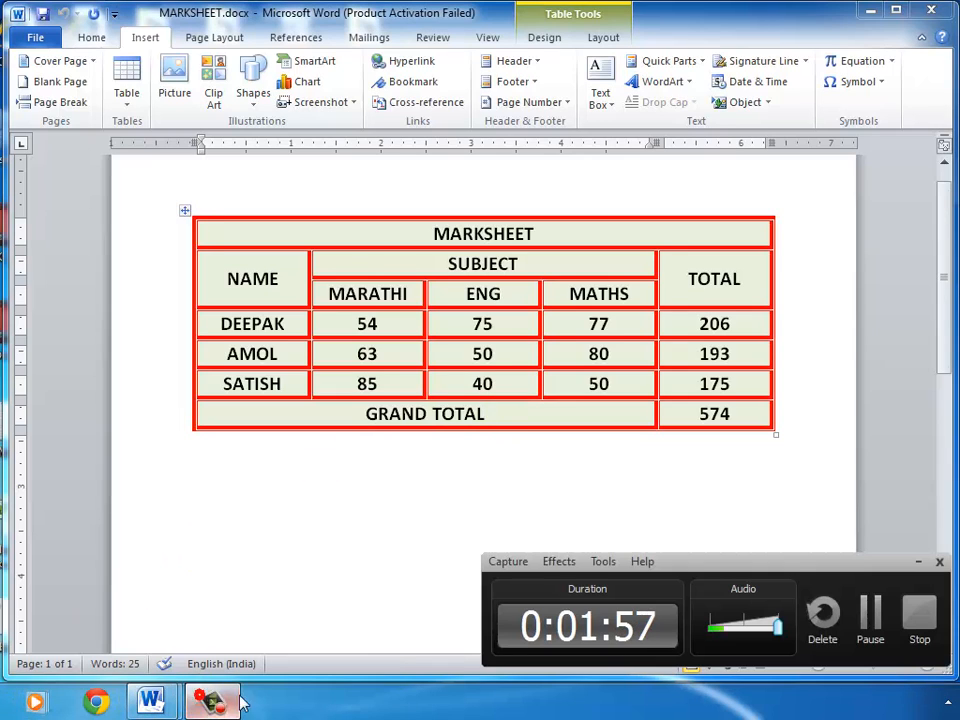
pyautogui.click(918, 561)
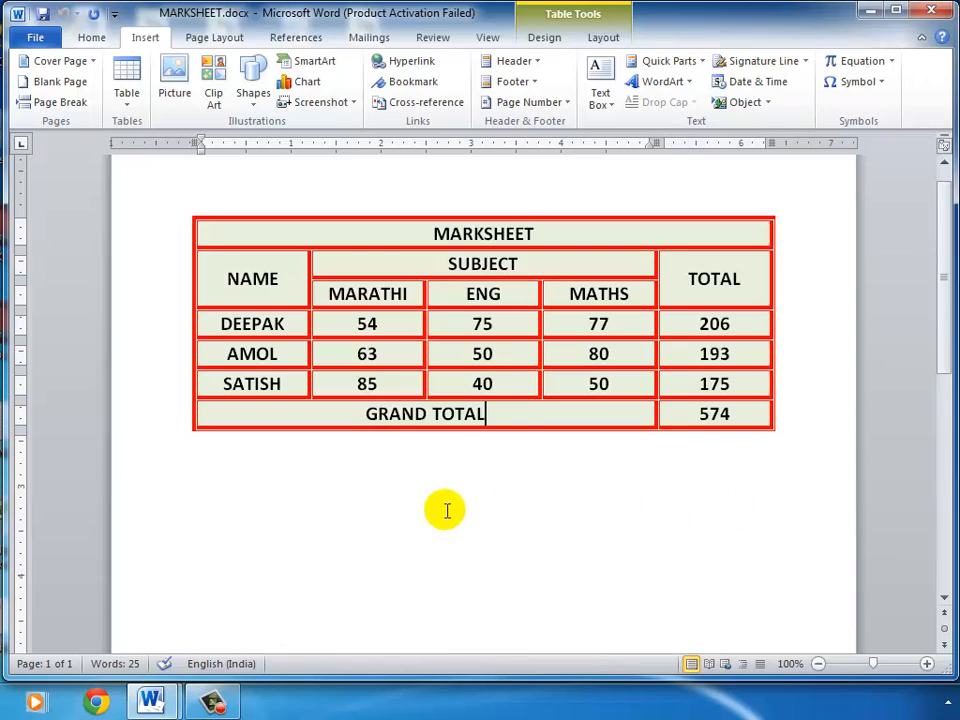
# Step: Place the insertion point on the empty line below the marksheet table
pyautogui.click(250, 483)
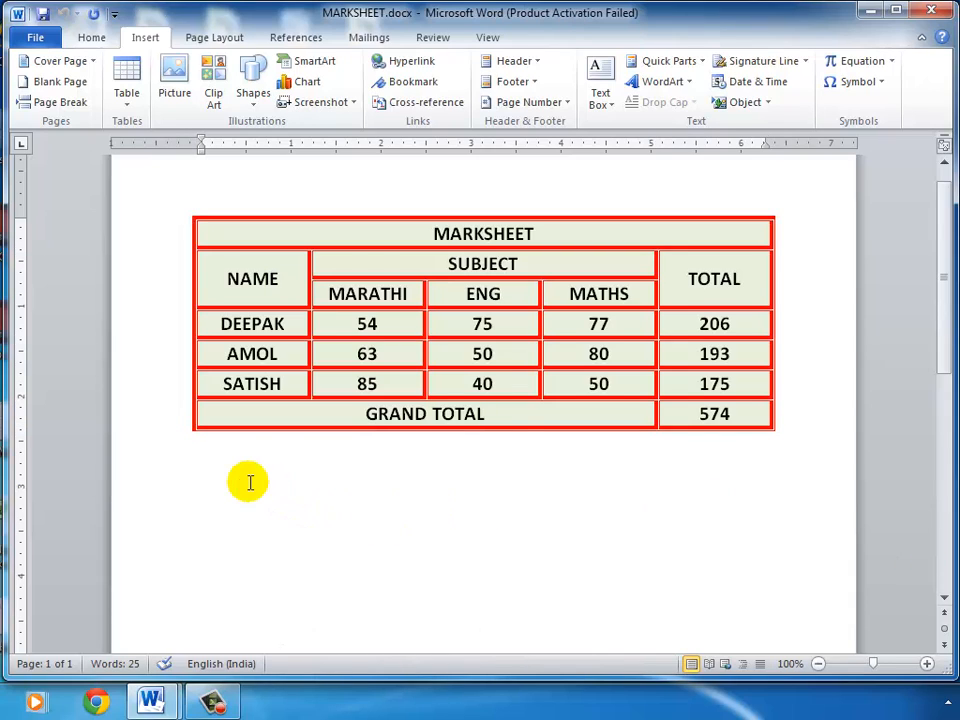
pyautogui.scroll(-1, 313, 337)
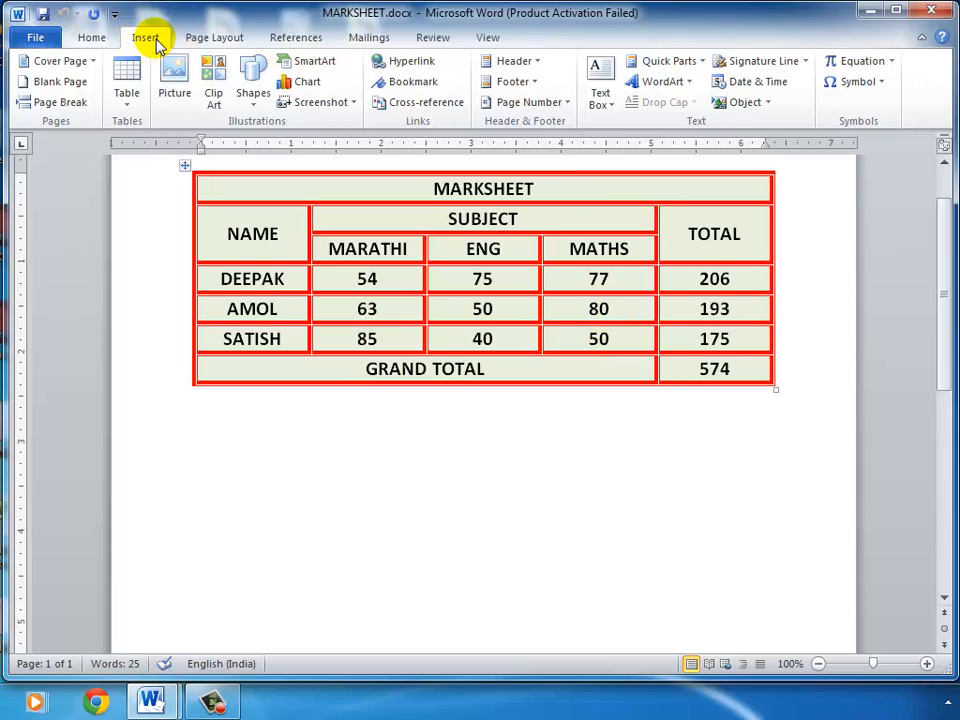
pyautogui.click(127, 100)
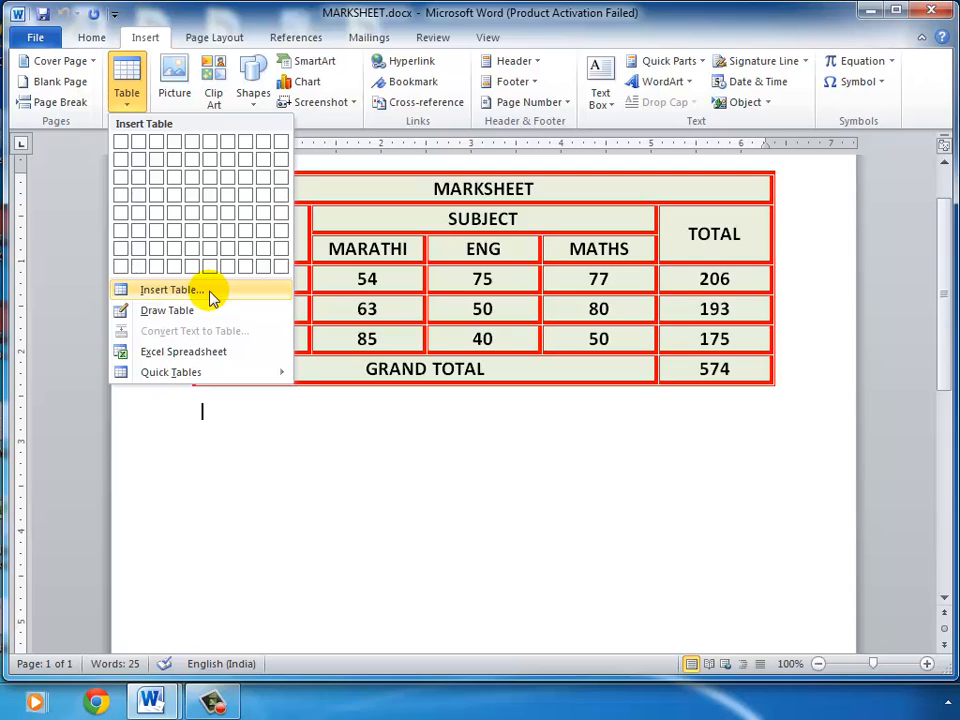
pyautogui.click(171, 290)
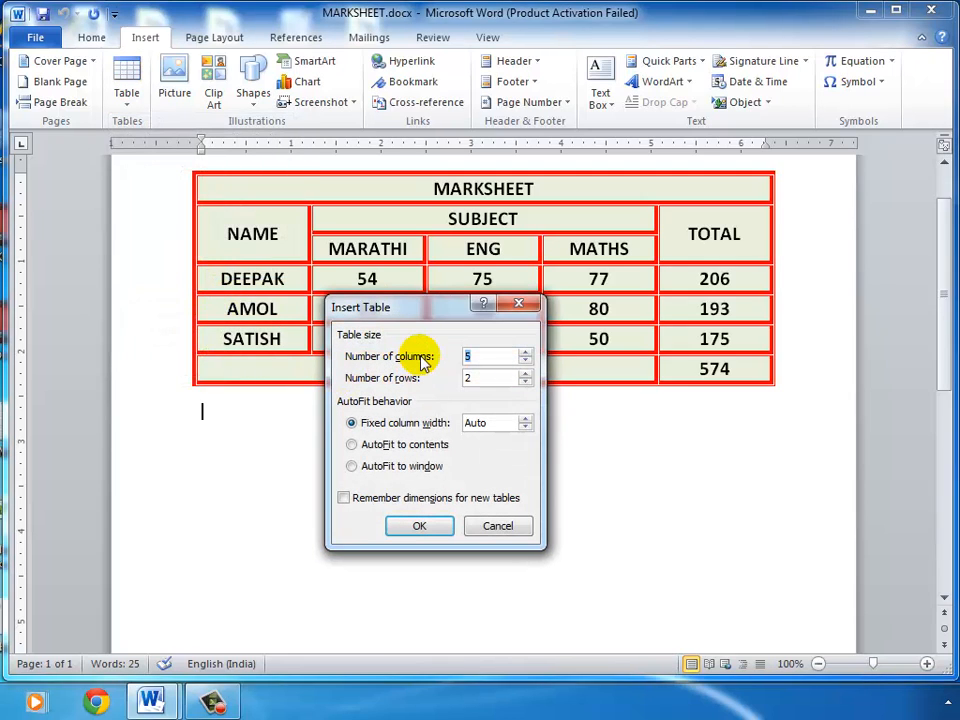
pyautogui.click(525, 373)
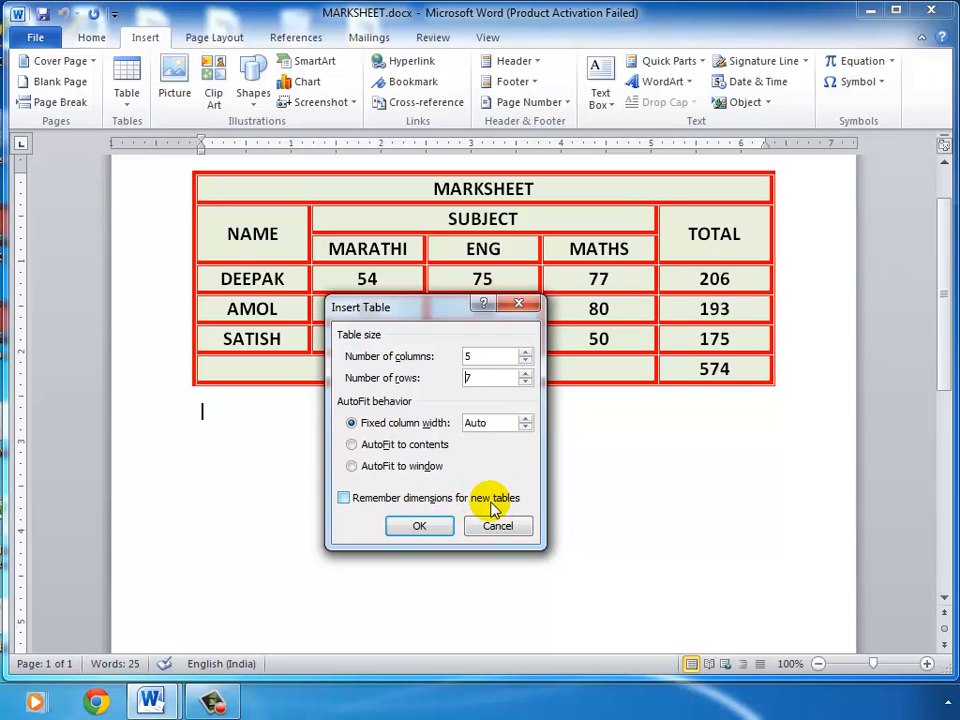
pyautogui.click(343, 498)
pyautogui.click(343, 498)
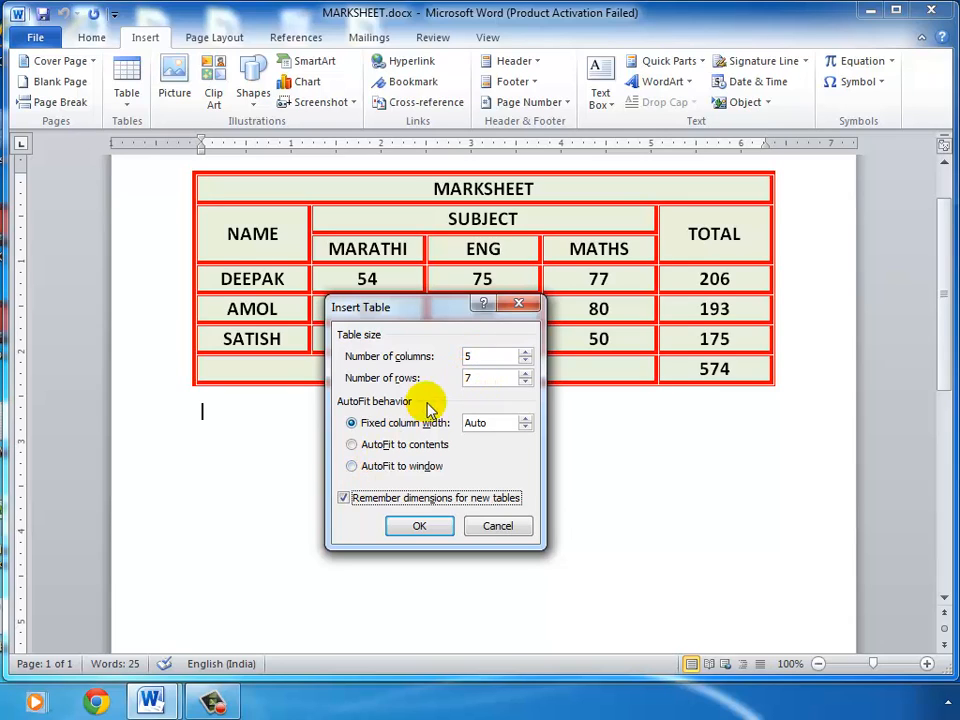
pyautogui.click(344, 498)
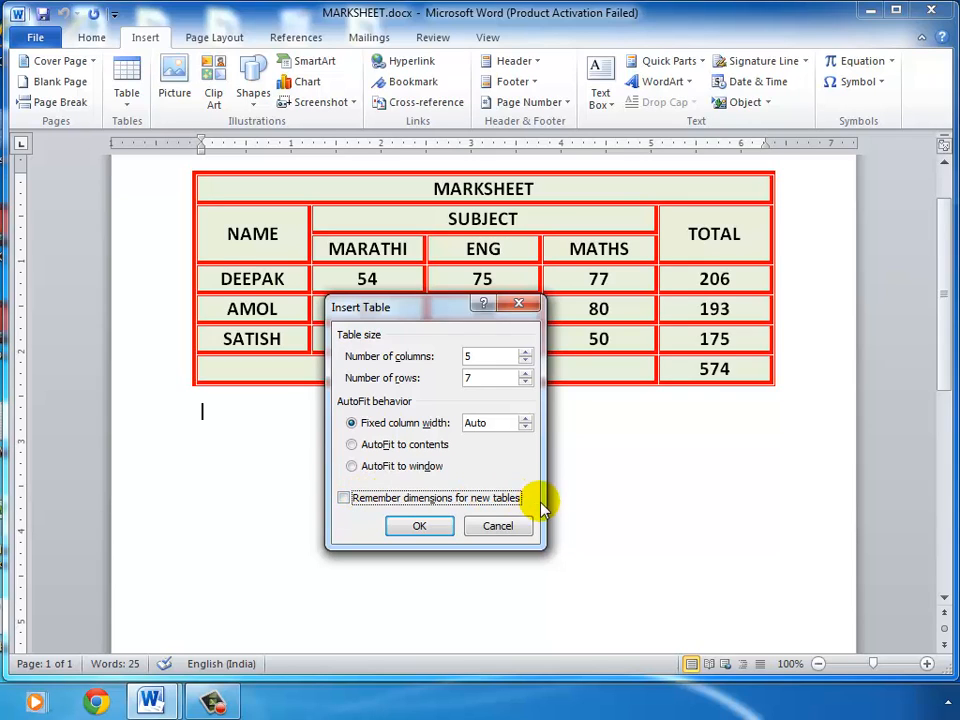
pyautogui.click(500, 526)
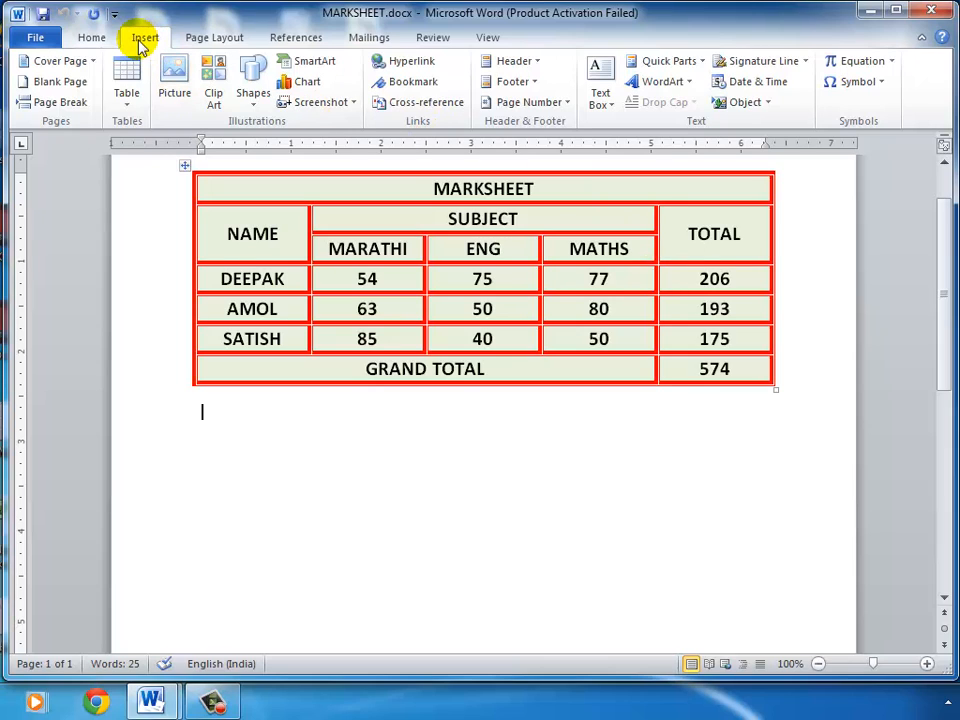
# Step: Insert a table with 5 columns and 7 rows below the marksheet, keeping the fixed column width on Auto
pyautogui.click(126, 95)
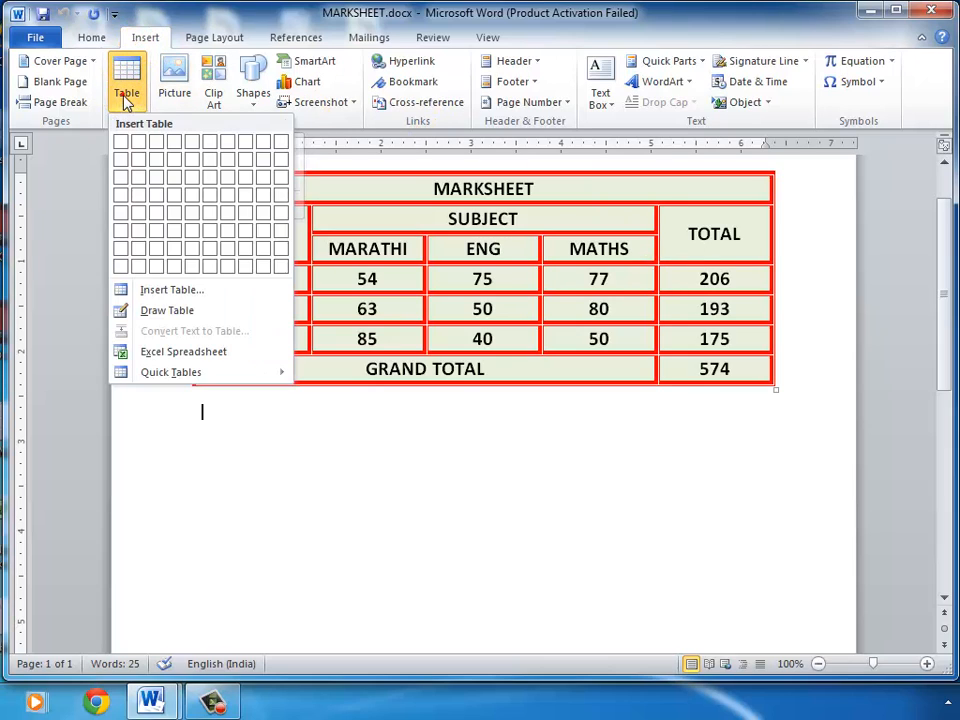
pyautogui.click(170, 291)
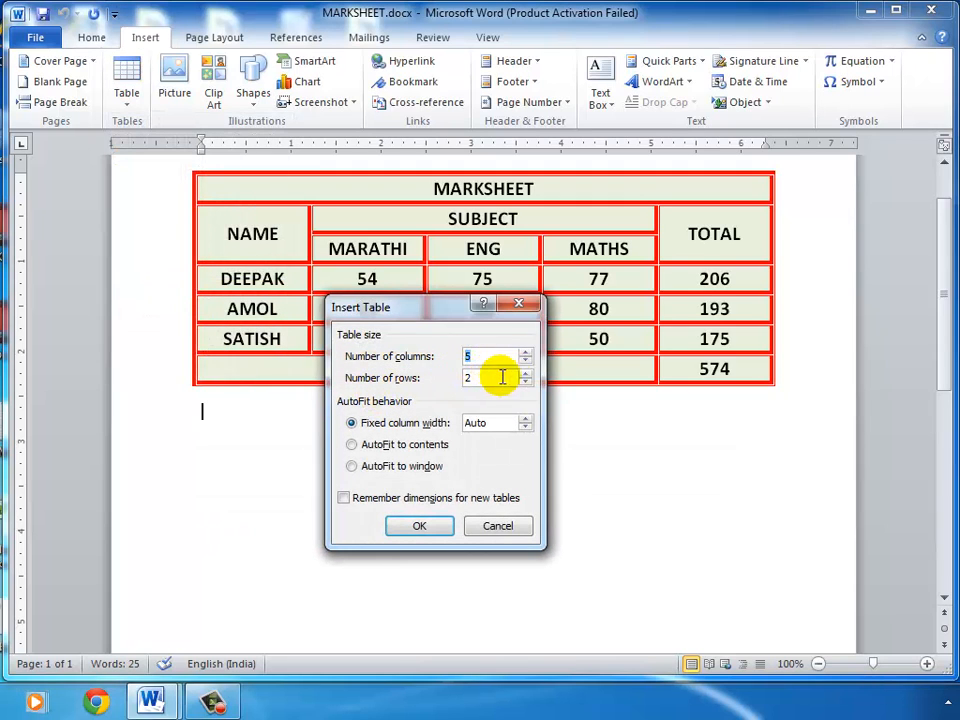
pyautogui.click(525, 374)
pyautogui.click(525, 374)
pyautogui.click(525, 374)
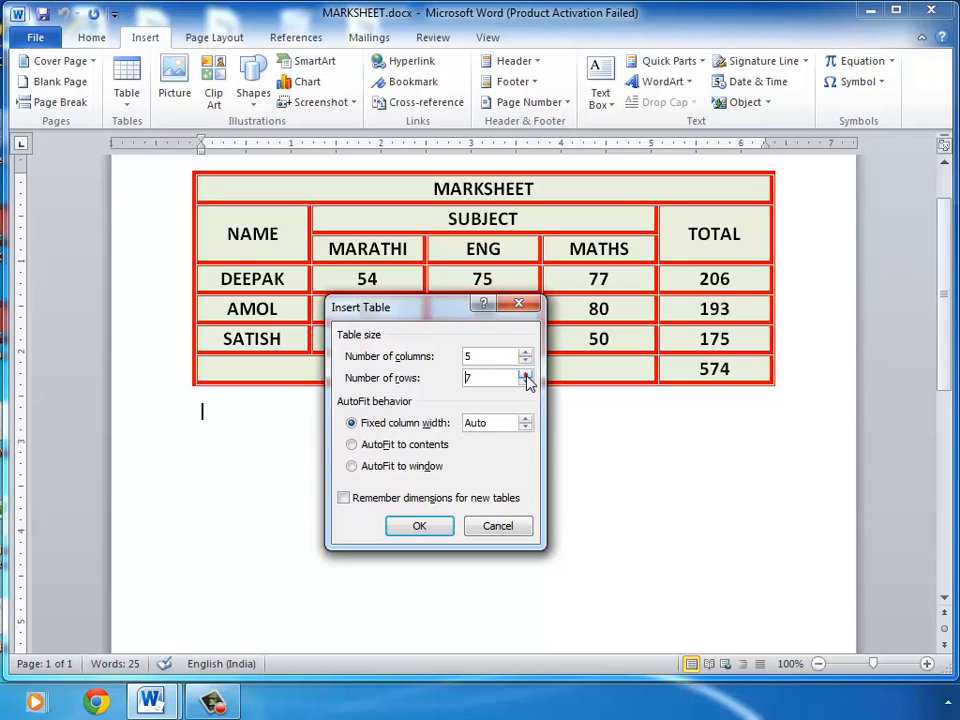
pyautogui.click(352, 424)
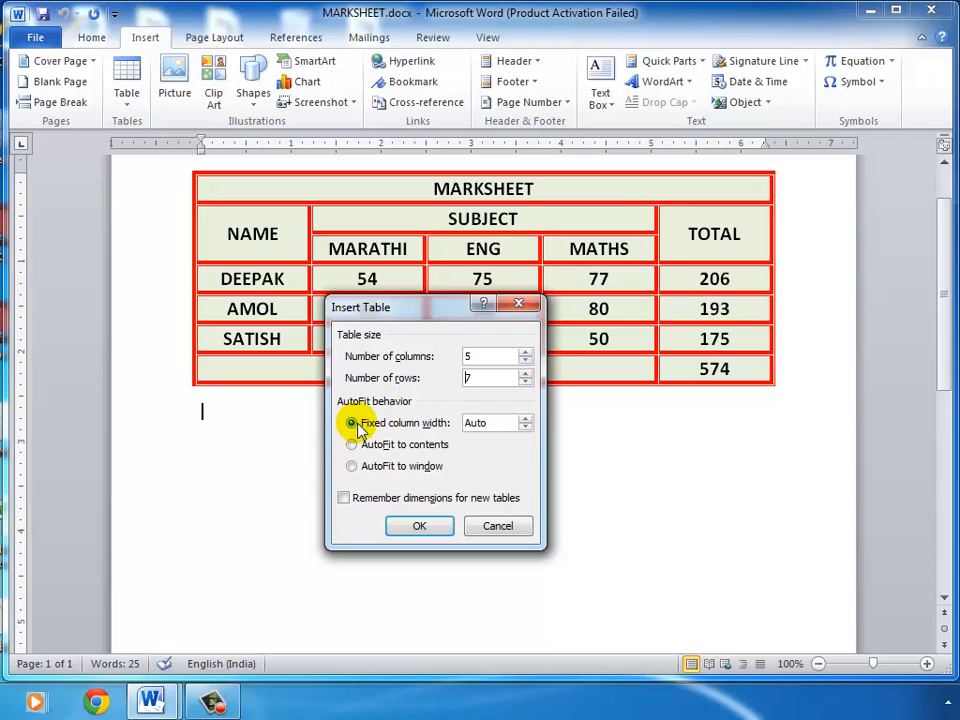
pyautogui.click(410, 528)
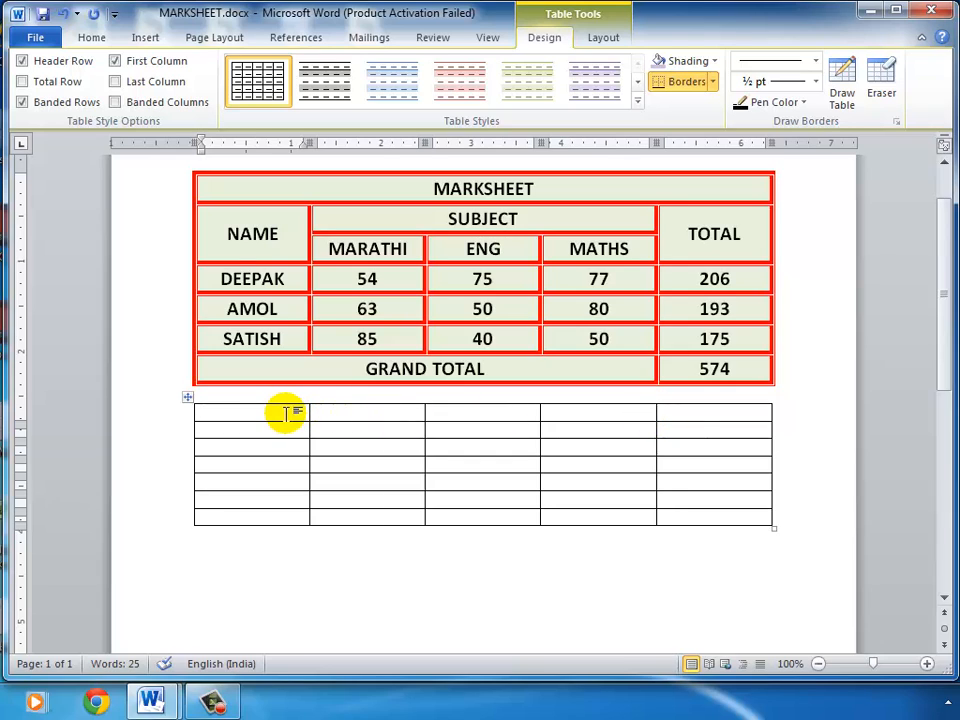
# Step: Merge all five cells in the first row of the new blank table into one cell
pyautogui.moveTo(286, 414); pyautogui.dragTo(673, 414)
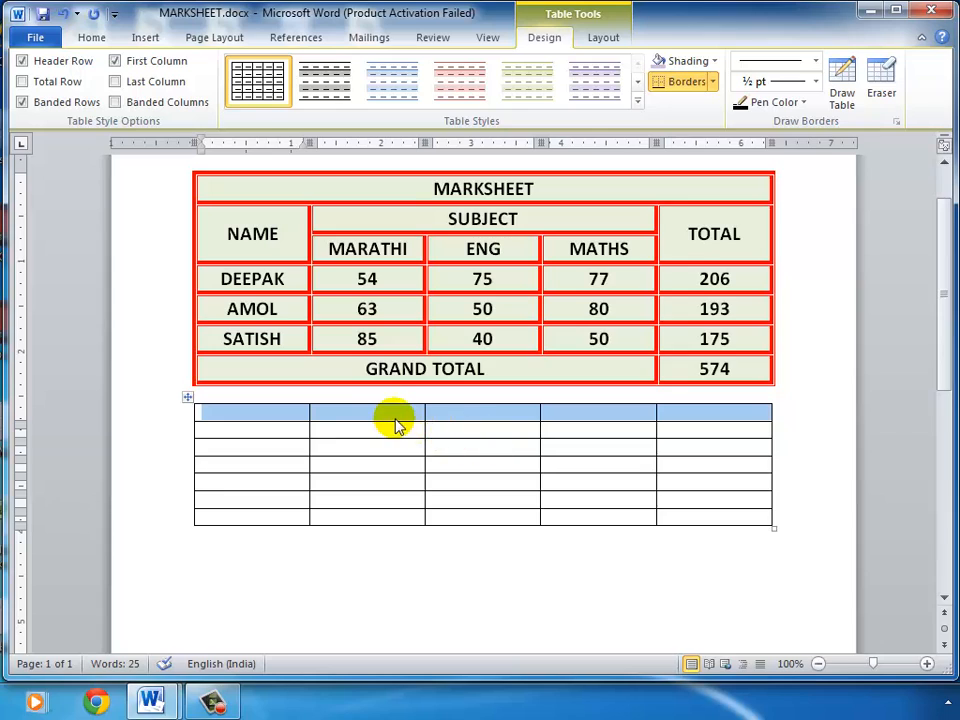
pyautogui.click(394, 420)
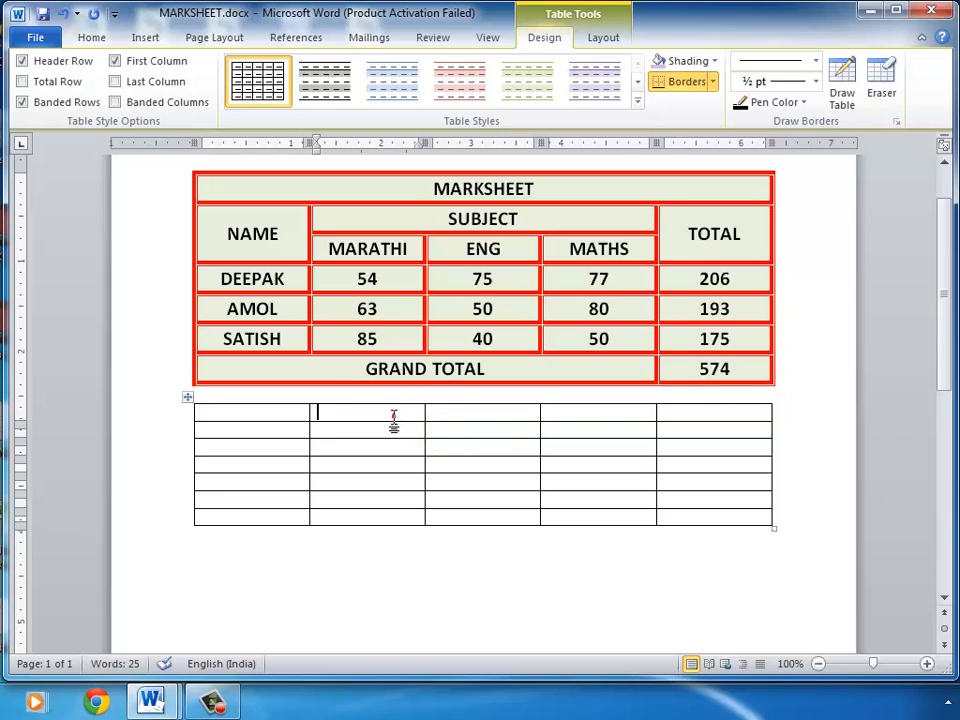
pyautogui.click(267, 415)
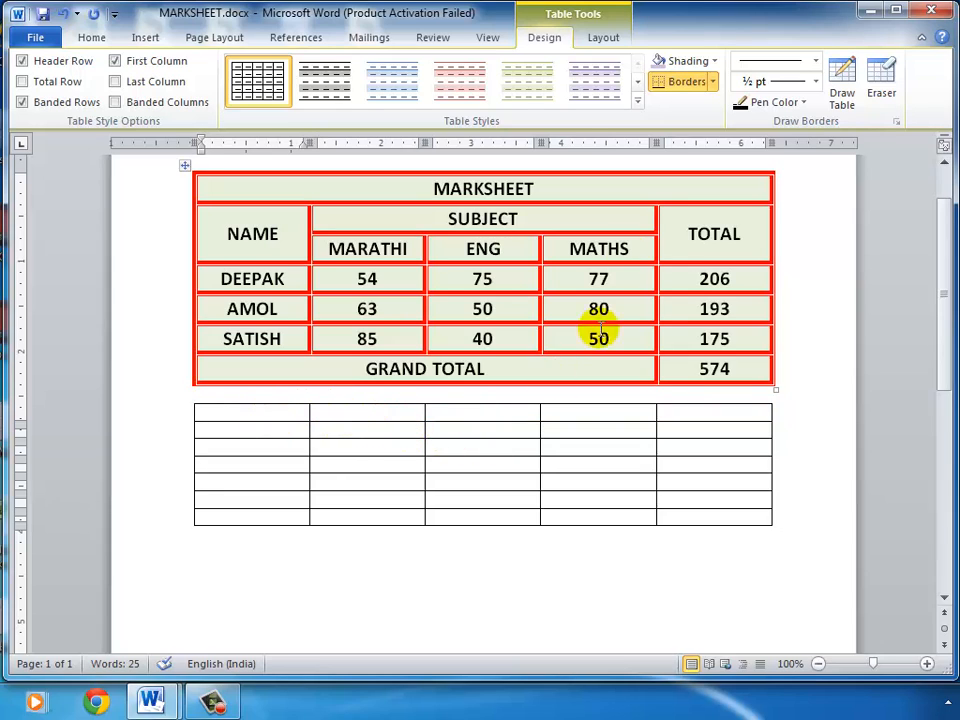
pyautogui.click(605, 40)
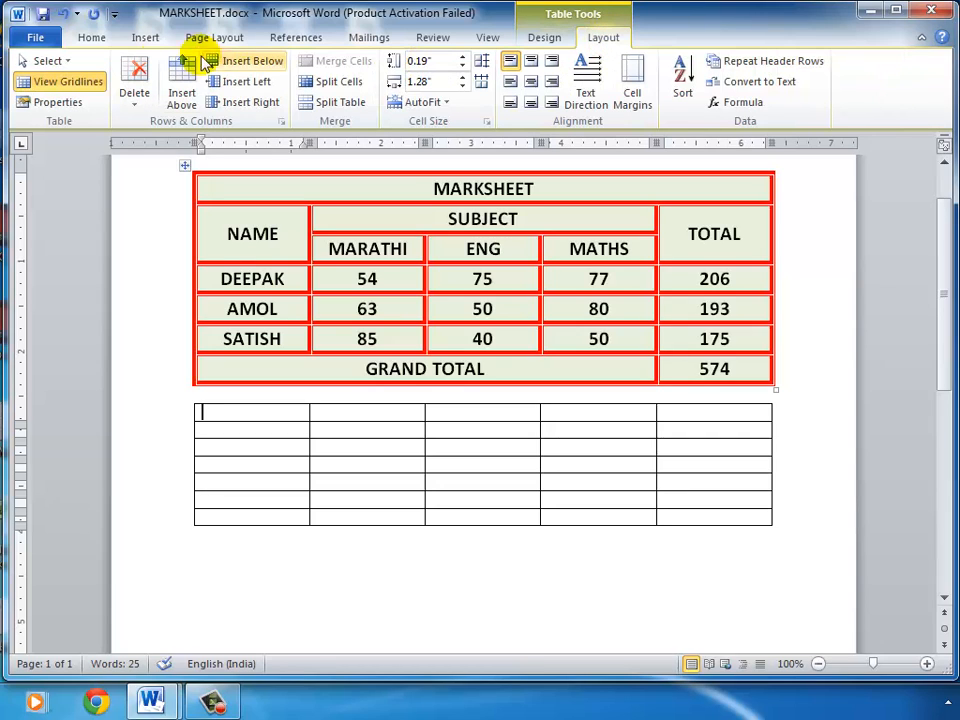
pyautogui.click(63, 63)
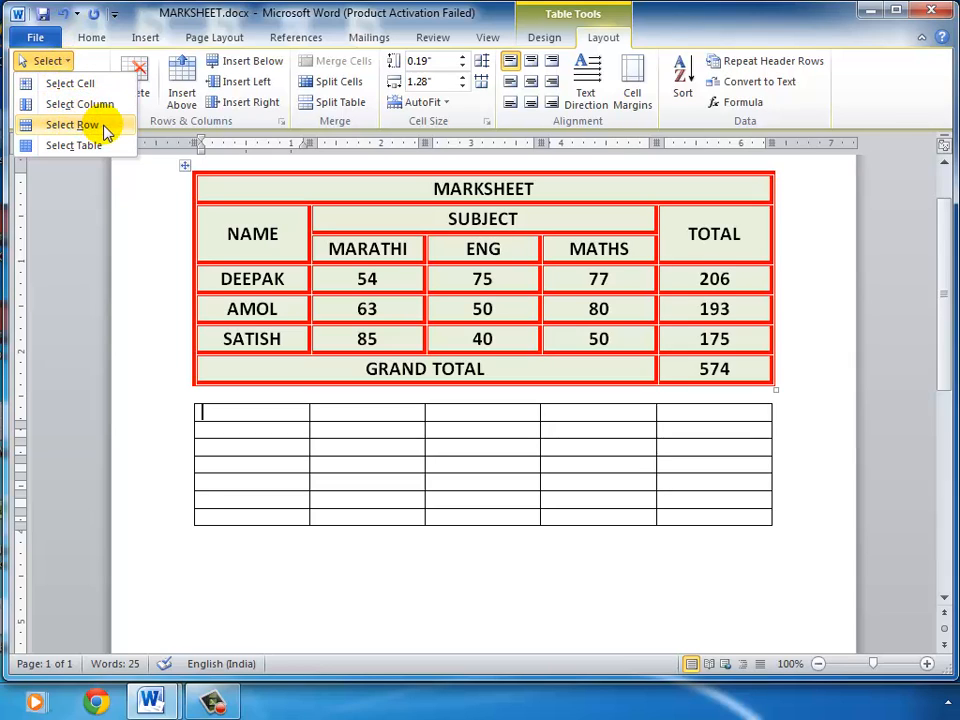
pyautogui.click(72, 125)
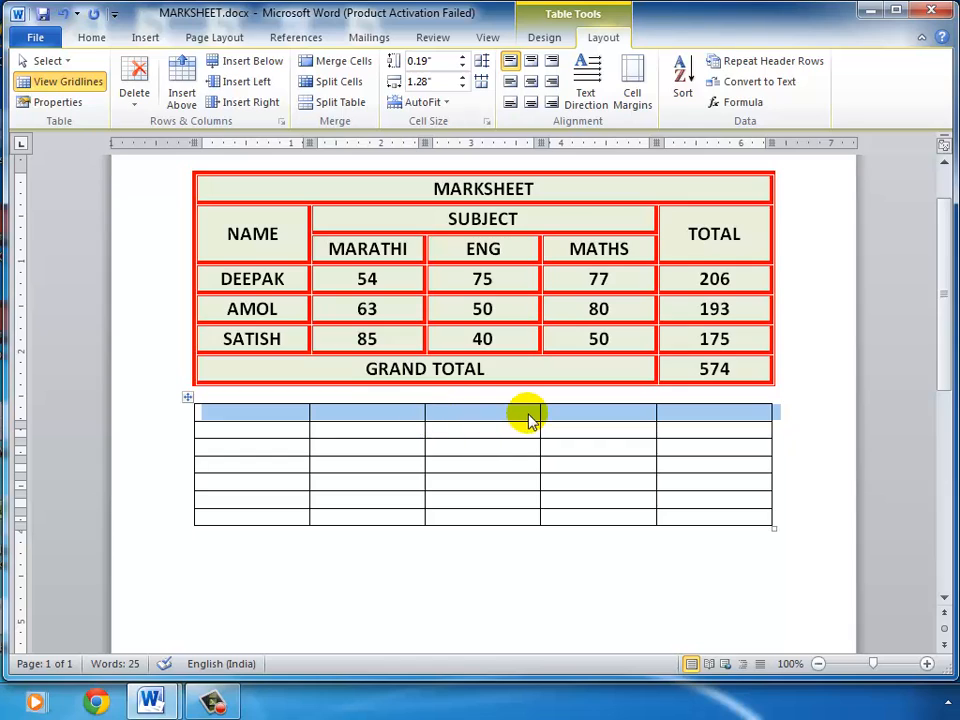
pyautogui.click(358, 66)
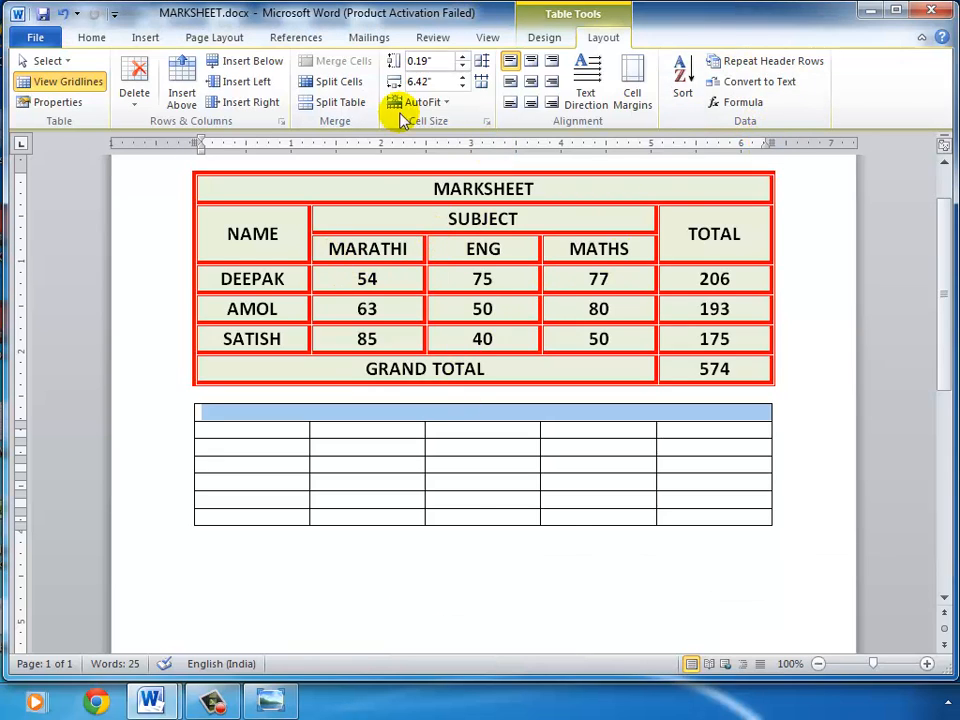
pyautogui.click(254, 228)
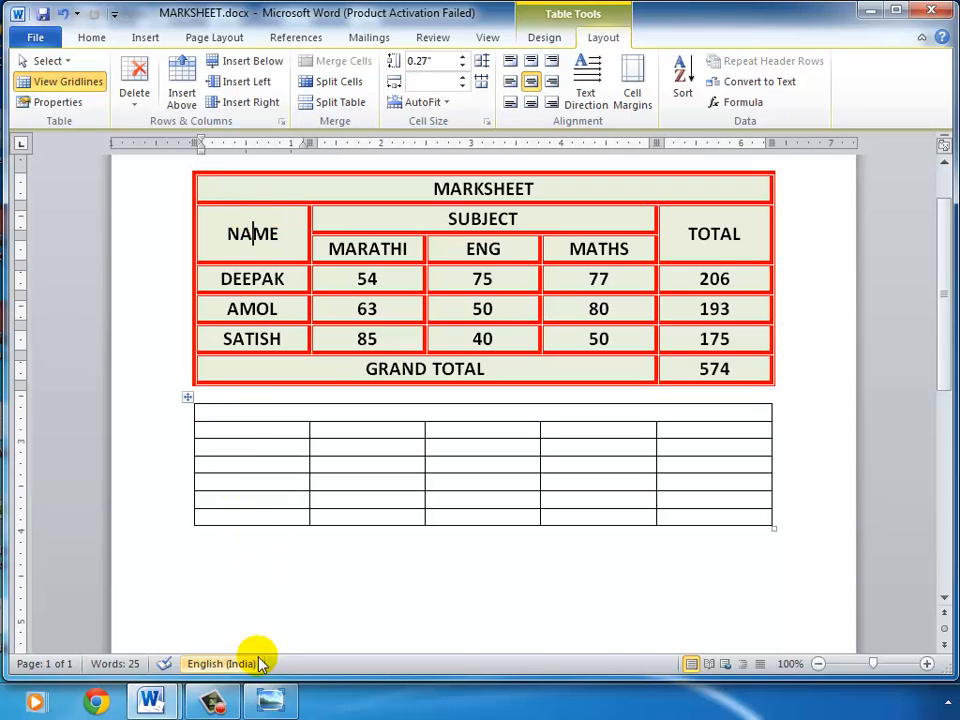
pyautogui.click(224, 698)
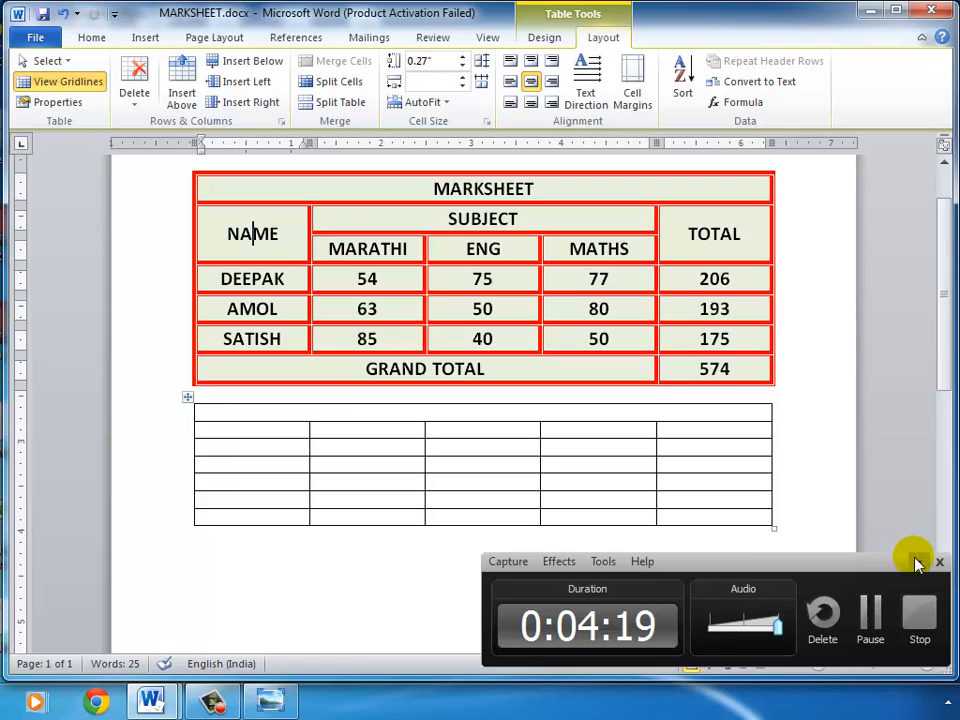
pyautogui.click(916, 562)
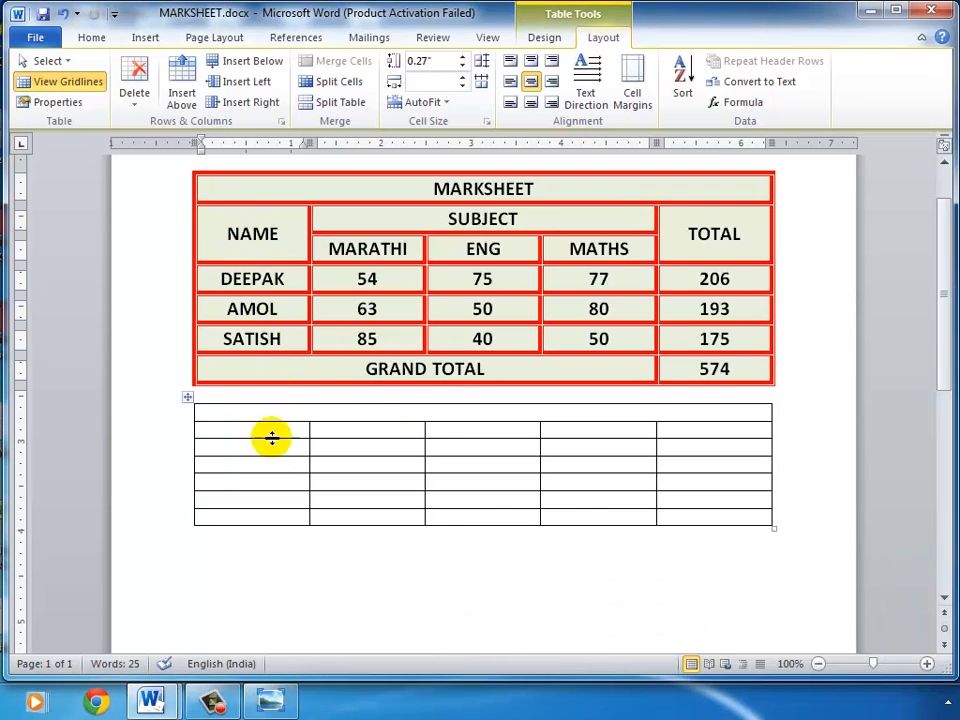
# Step: Merge the first-column cells of the second and third rows in the blank table
pyautogui.moveTo(241, 431); pyautogui.dragTo(265, 451)
pyautogui.click(340, 435)
pyautogui.click(234, 431)
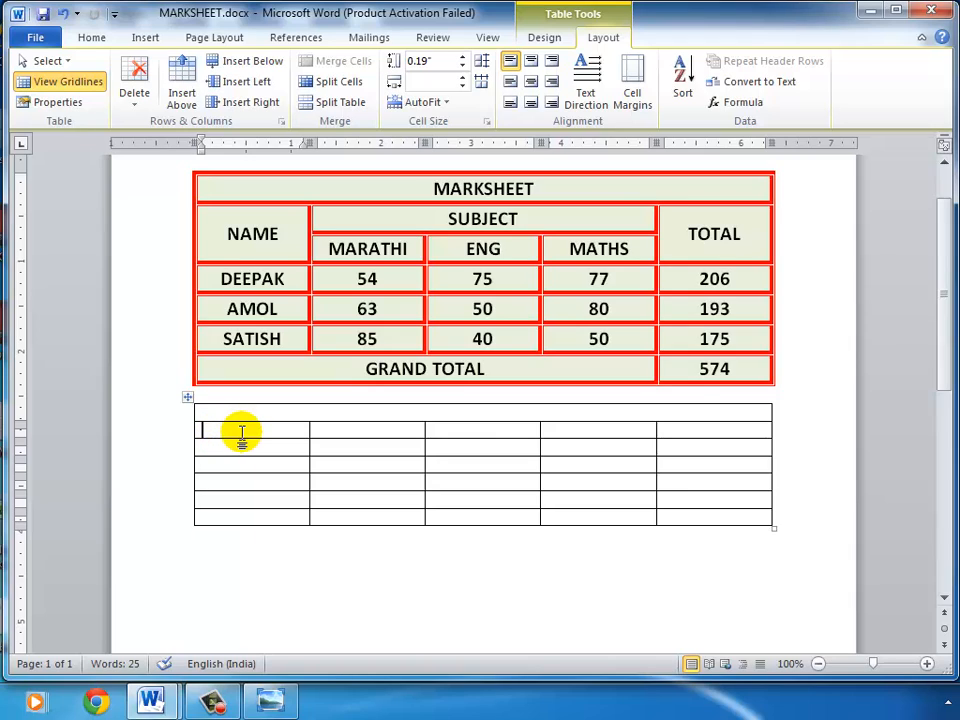
pyautogui.click(270, 700)
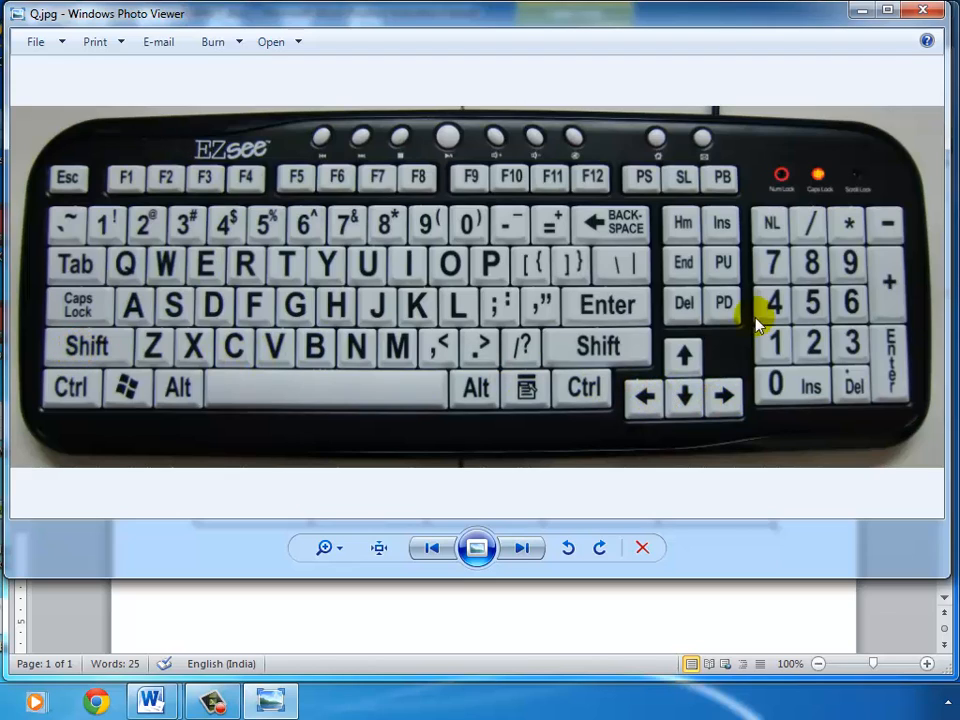
pyautogui.click(858, 10)
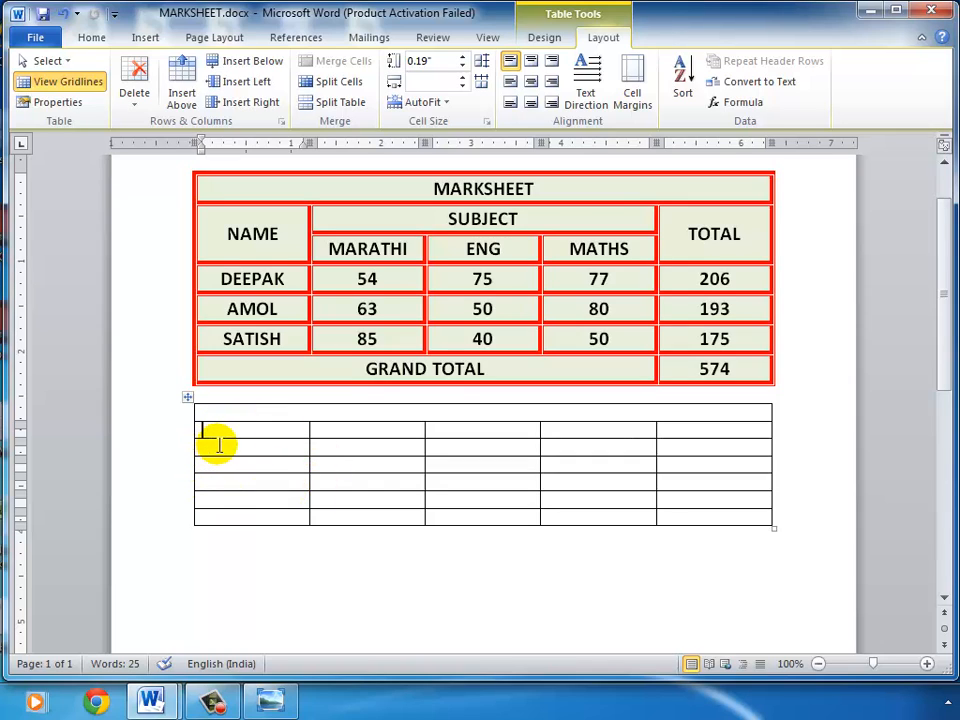
pyautogui.moveTo(218, 443); pyautogui.dragTo(216, 452)
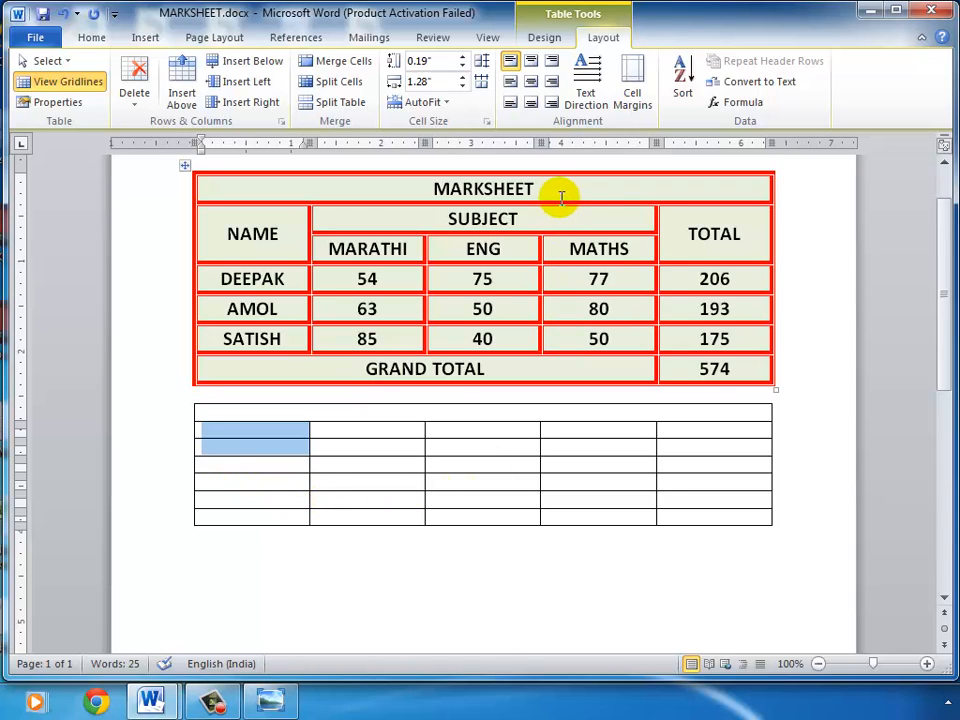
pyautogui.click(347, 66)
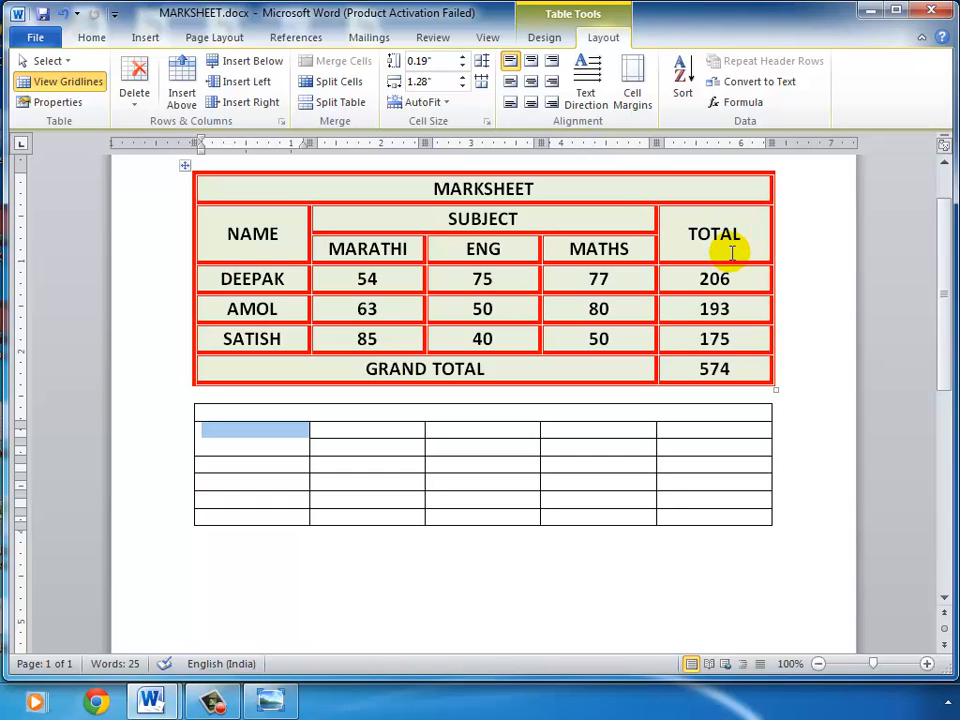
# Step: Merge the last-column cells of the second and third rows in the blank table
pyautogui.click(703, 430)
pyautogui.click(701, 431)
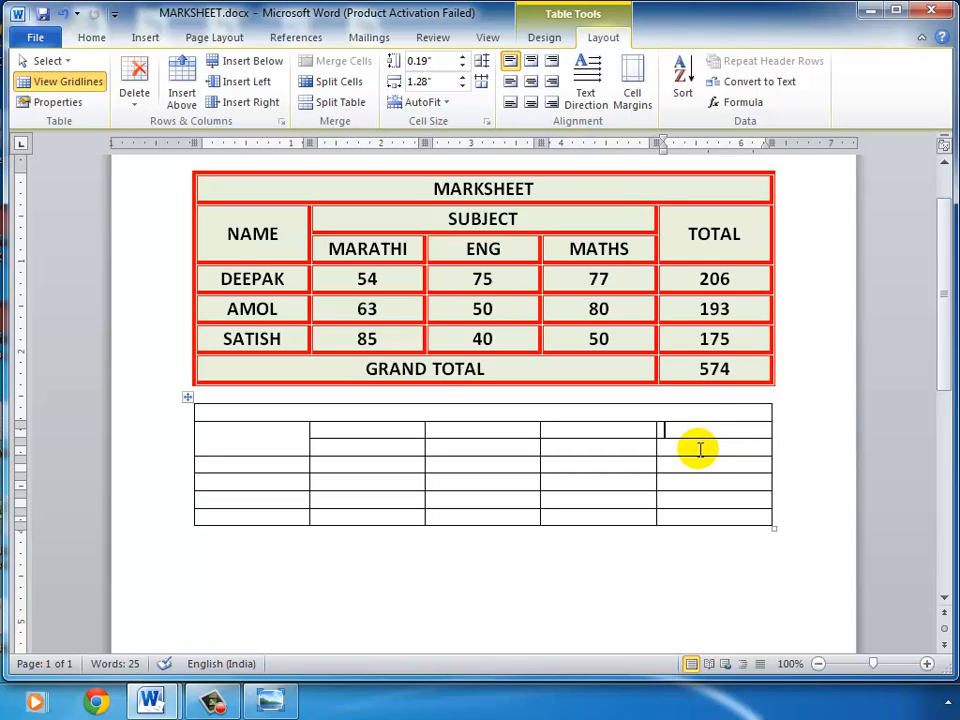
pyautogui.keyDown('shift'); pyautogui.click(700, 448); pyautogui.keyUp('shift')
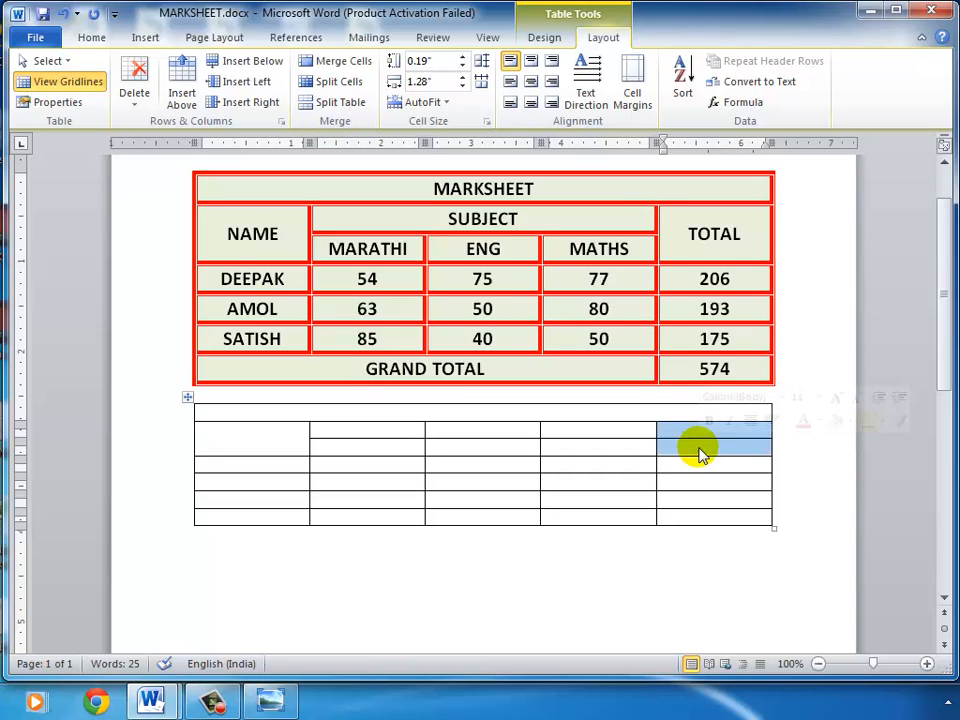
pyautogui.click(346, 68)
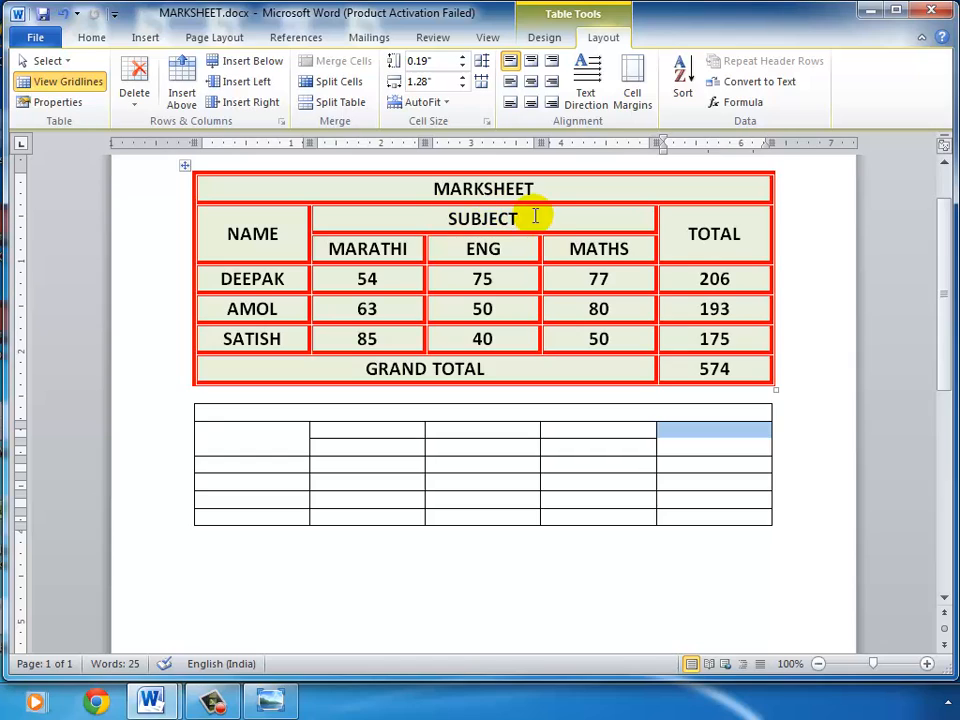
# Step: Merge the three middle cells of the blank table's second row into one cell
pyautogui.click(484, 428)
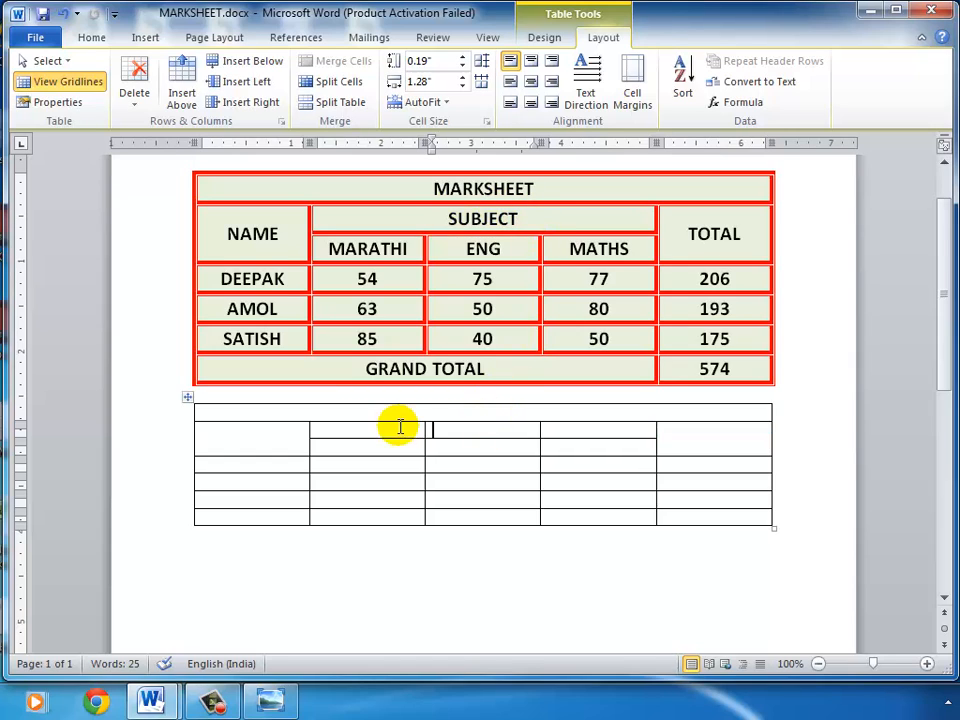
pyautogui.moveTo(399, 426); pyautogui.dragTo(574, 428)
pyautogui.click(454, 435)
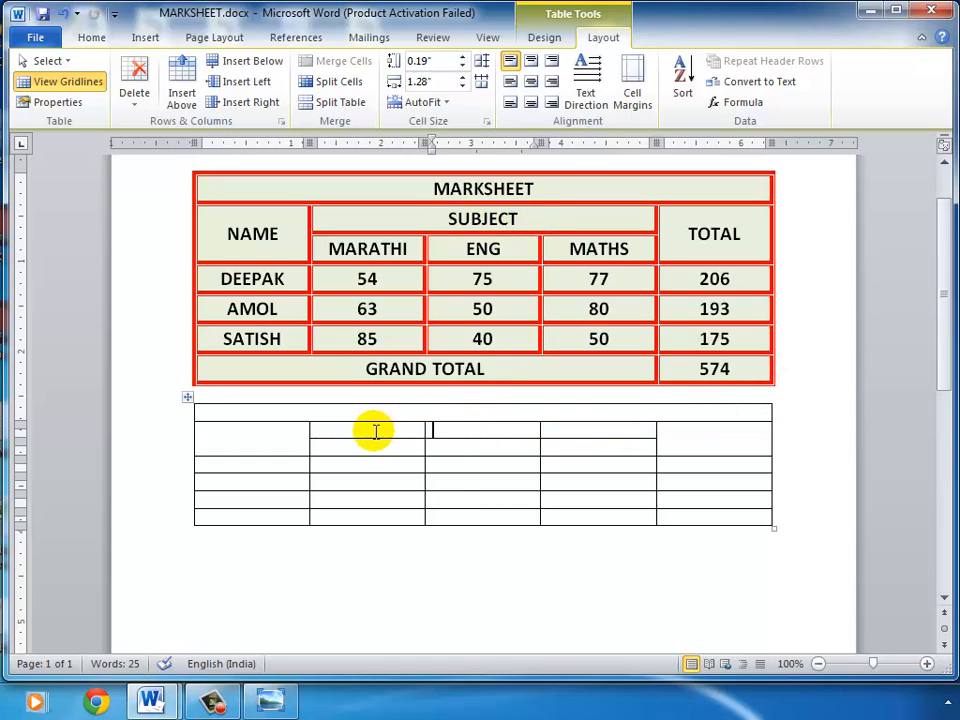
pyautogui.click(364, 428)
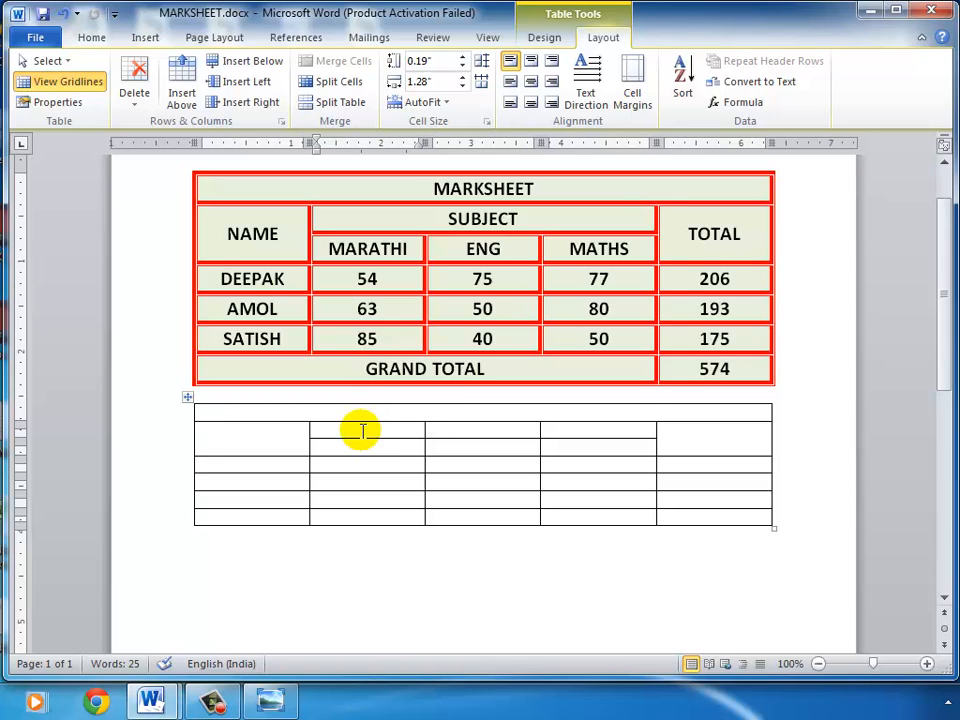
pyautogui.keyDown('shift'); pyautogui.click(594, 429); pyautogui.keyUp('shift')
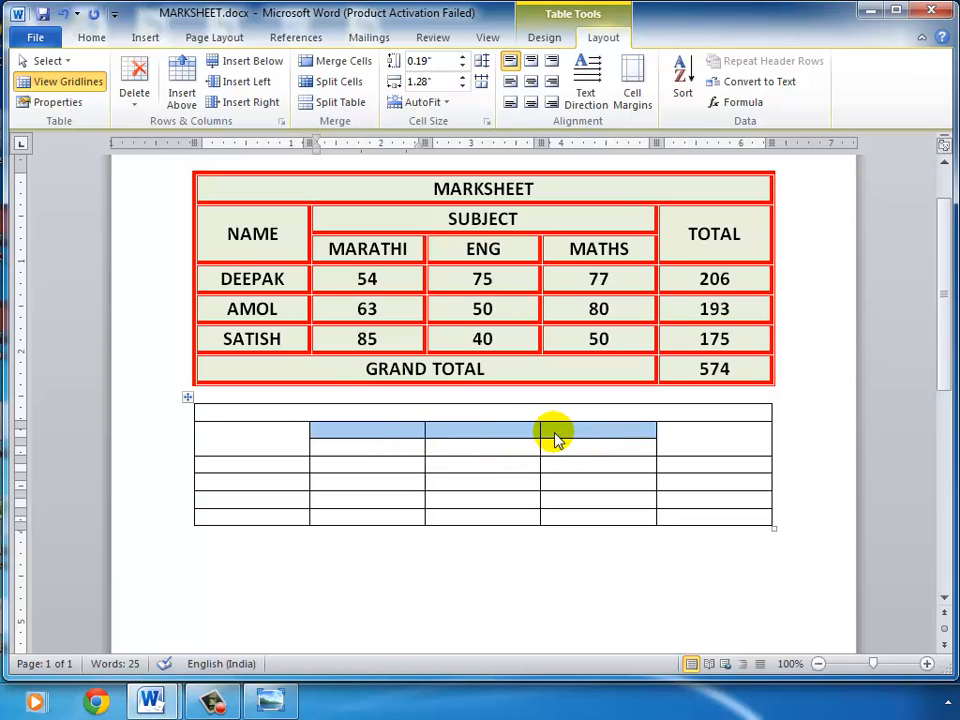
pyautogui.click(347, 64)
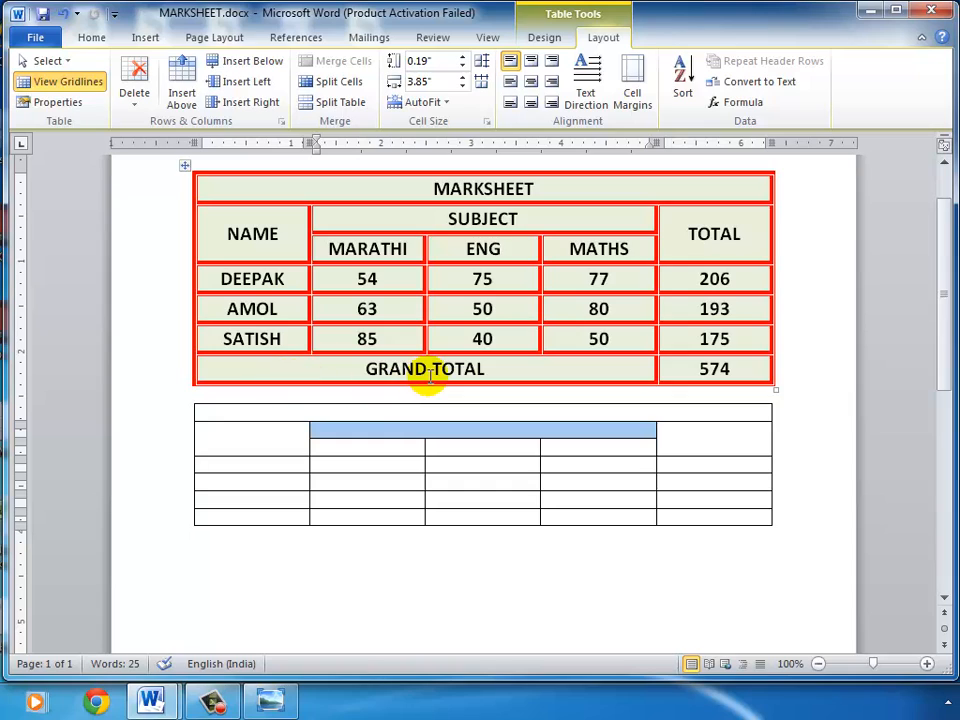
# Step: Merge the first four cells of the blank table's last row, leaving the fifth cell separate
pyautogui.click(270, 519)
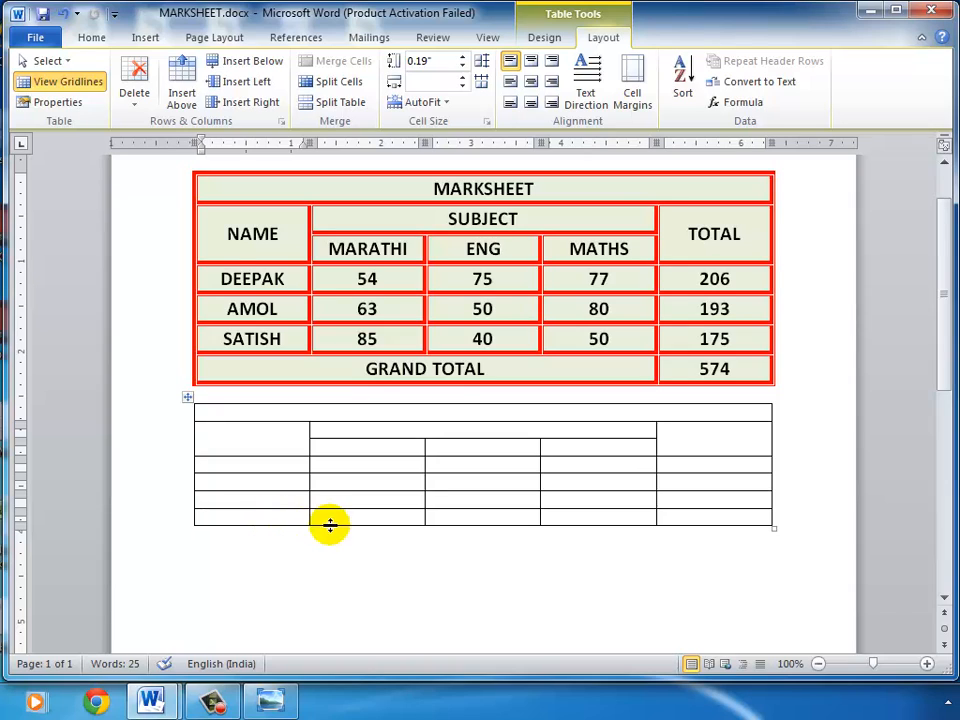
pyautogui.keyDown('shift'); pyautogui.click(584, 517); pyautogui.keyUp('shift')
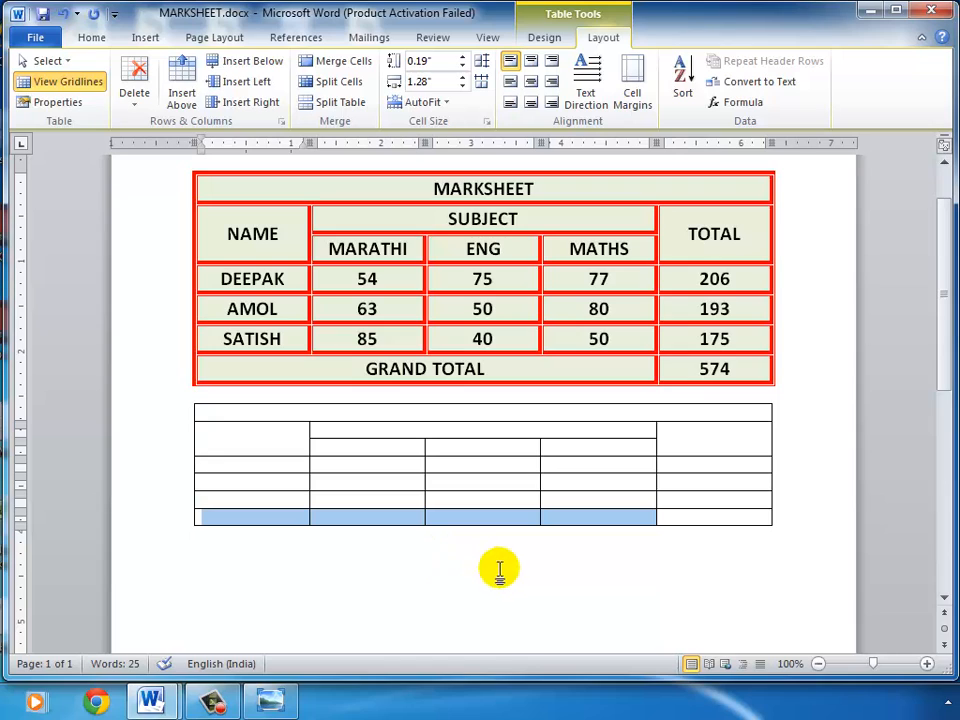
pyautogui.click(349, 66)
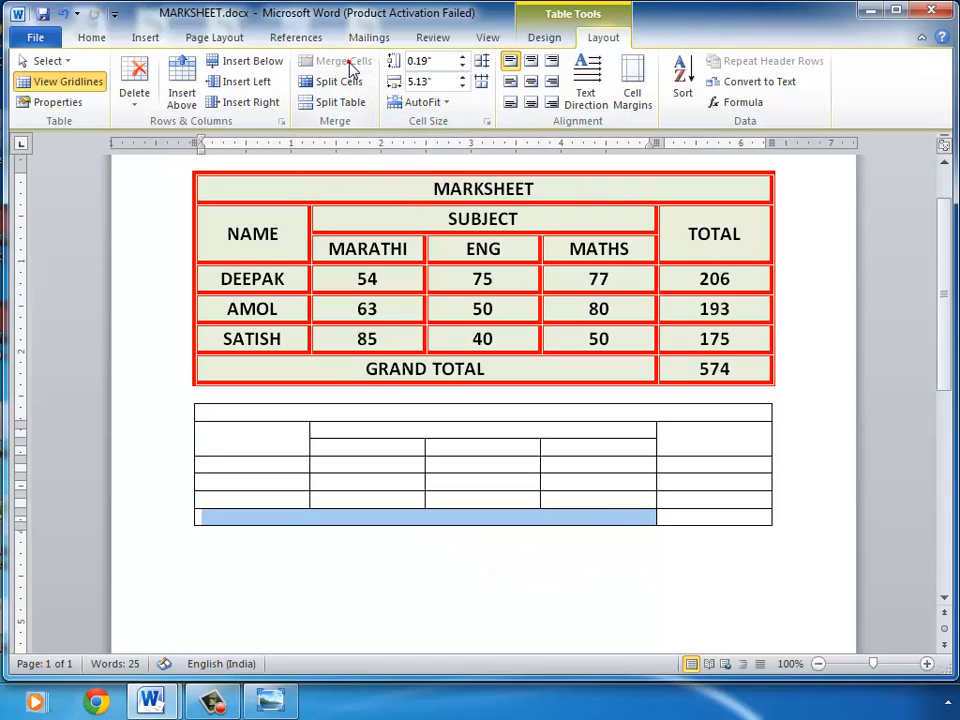
pyautogui.click(390, 511)
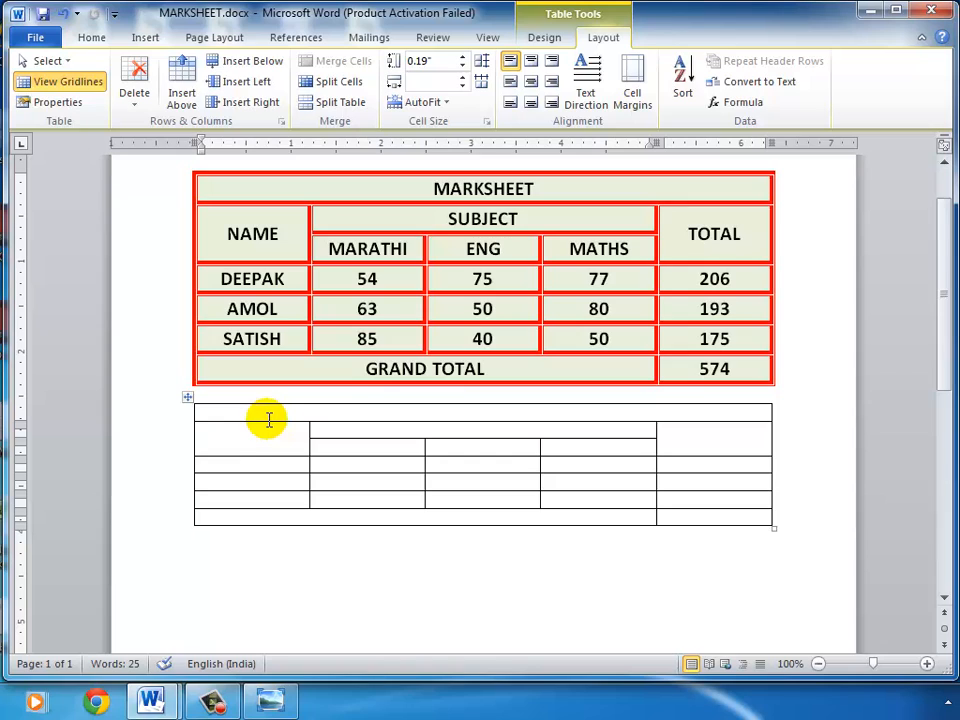
# Step: Undo all five cell merges in the blank table, including the first-row merge
pyautogui.hotkey('ctrl', 'z')
pyautogui.hotkey('ctrl', 'z')
pyautogui.hotkey('ctrl', 'z')
pyautogui.hotkey('ctrl', 'z')
pyautogui.hotkey('ctrl', 'z')
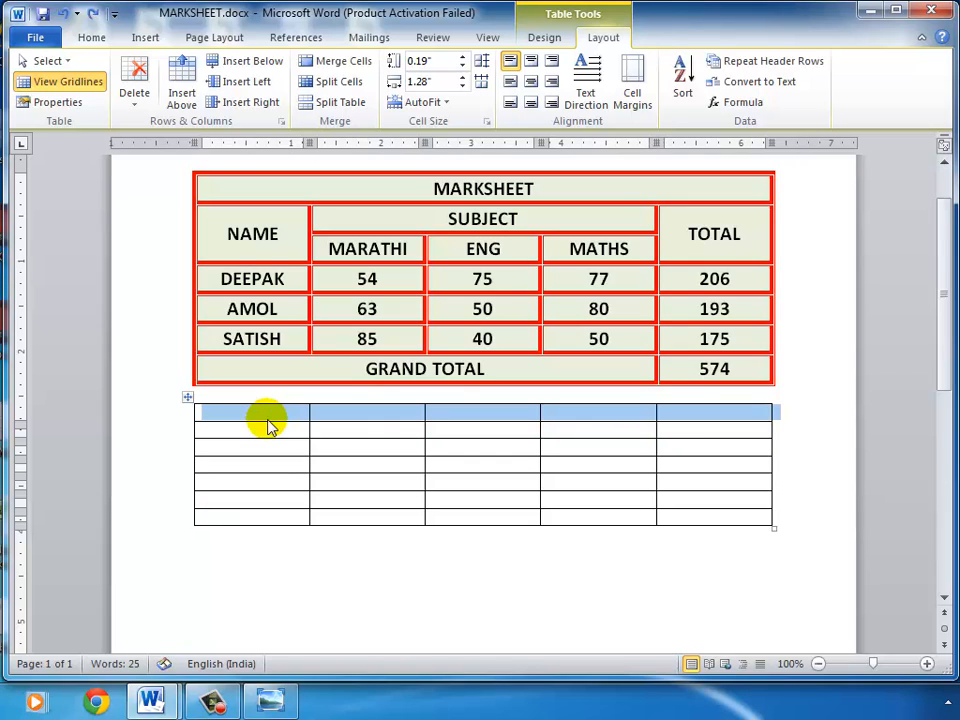
# Step: Use the table Eraser to remove the four vertical dividers in the blank table's first row
pyautogui.click(362, 418)
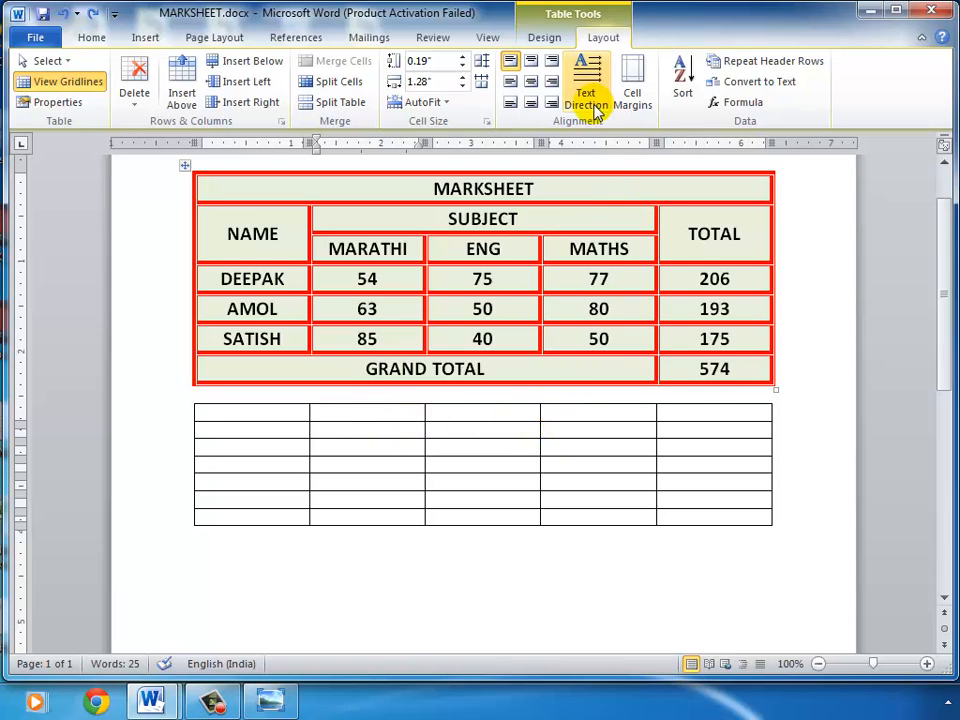
pyautogui.click(549, 40)
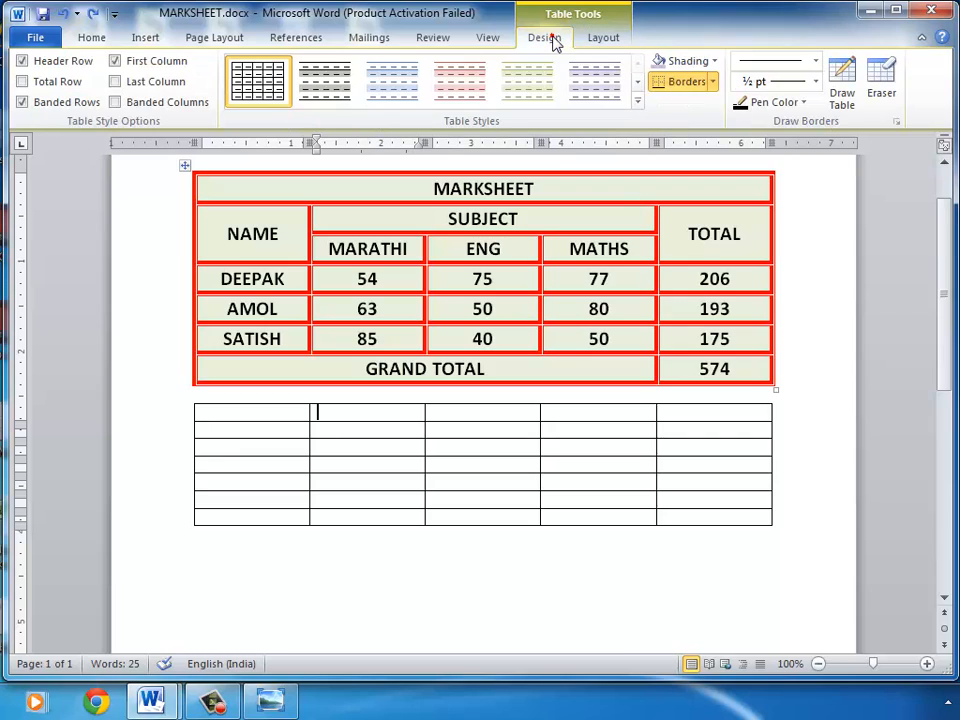
pyautogui.click(881, 75)
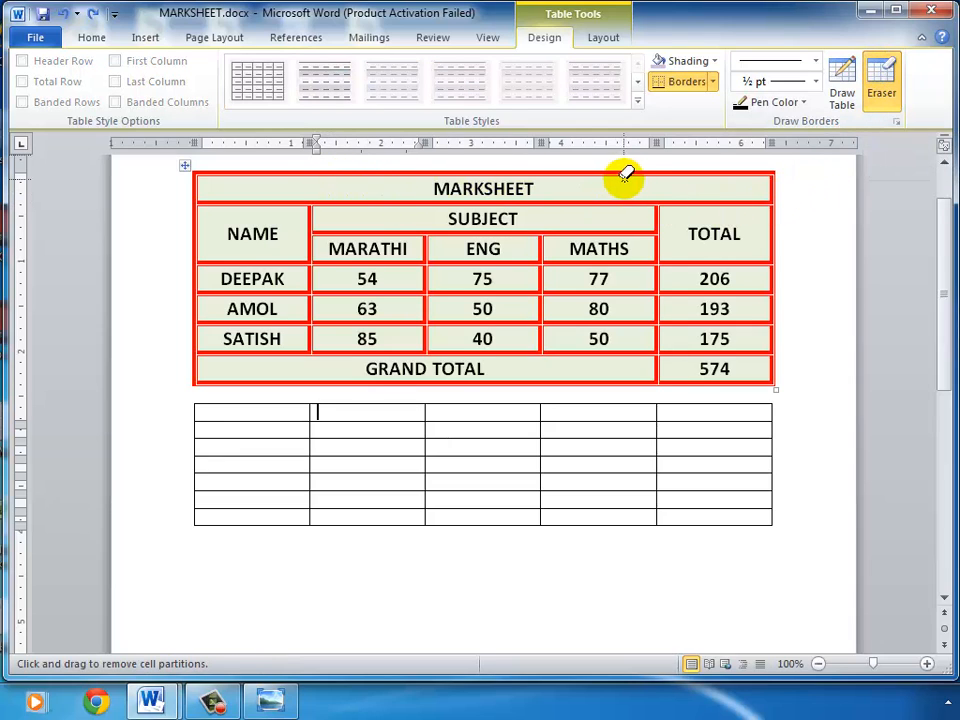
pyautogui.moveTo(315, 407); pyautogui.dragTo(423, 405)
pyautogui.moveTo(534, 407); pyautogui.dragTo(542, 409)
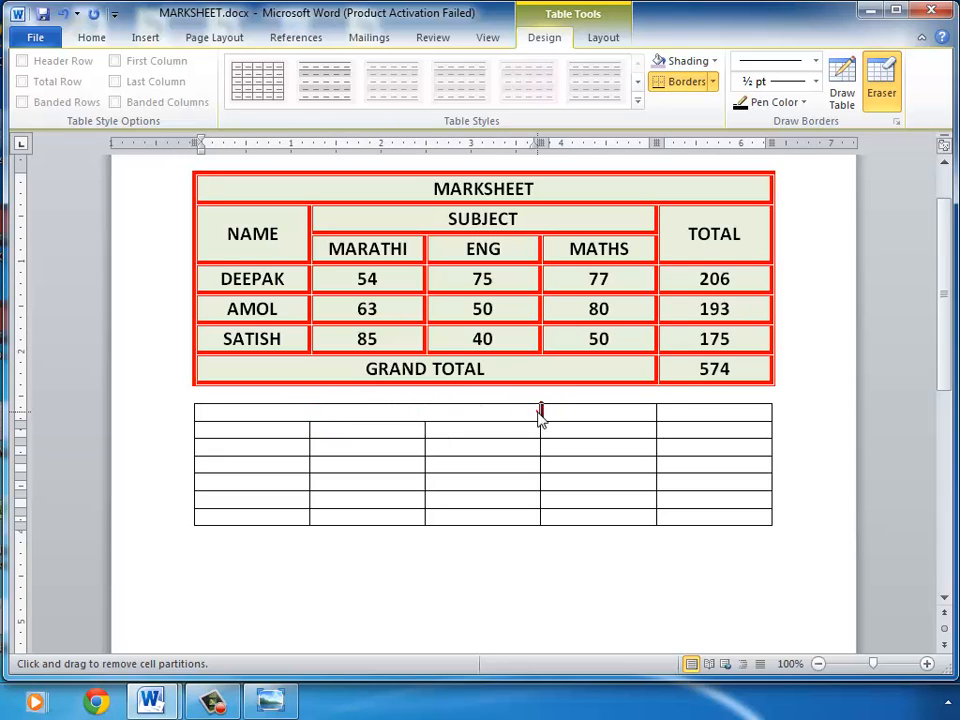
pyautogui.click(656, 409)
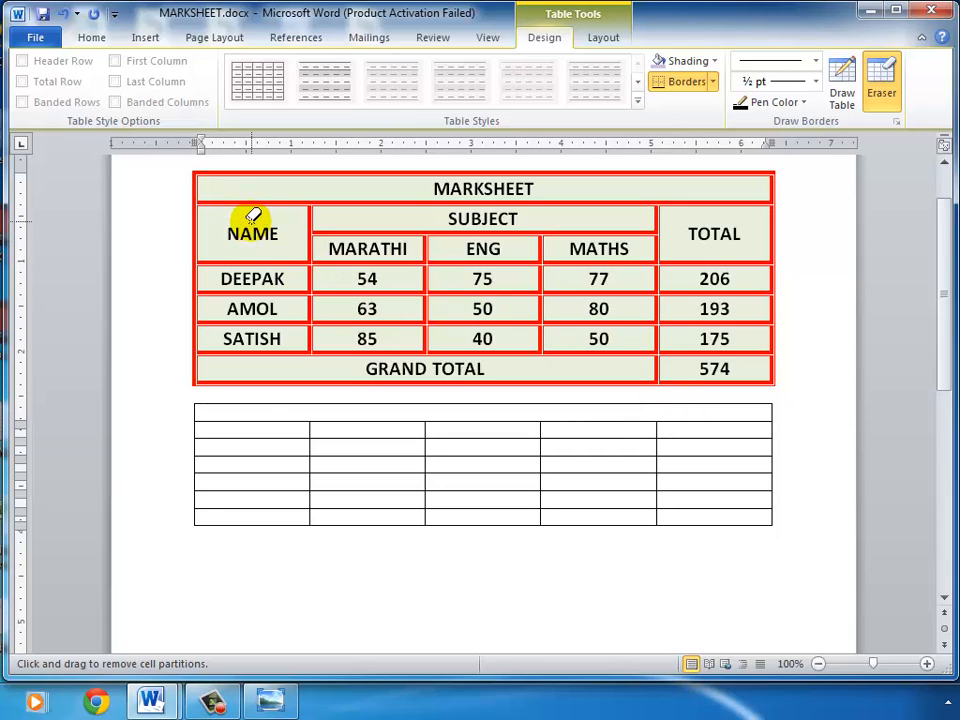
# Step: Erase the lines between rows two and three in the first and last columns, and the dividers between row two's three middle cells
pyautogui.click(234, 437)
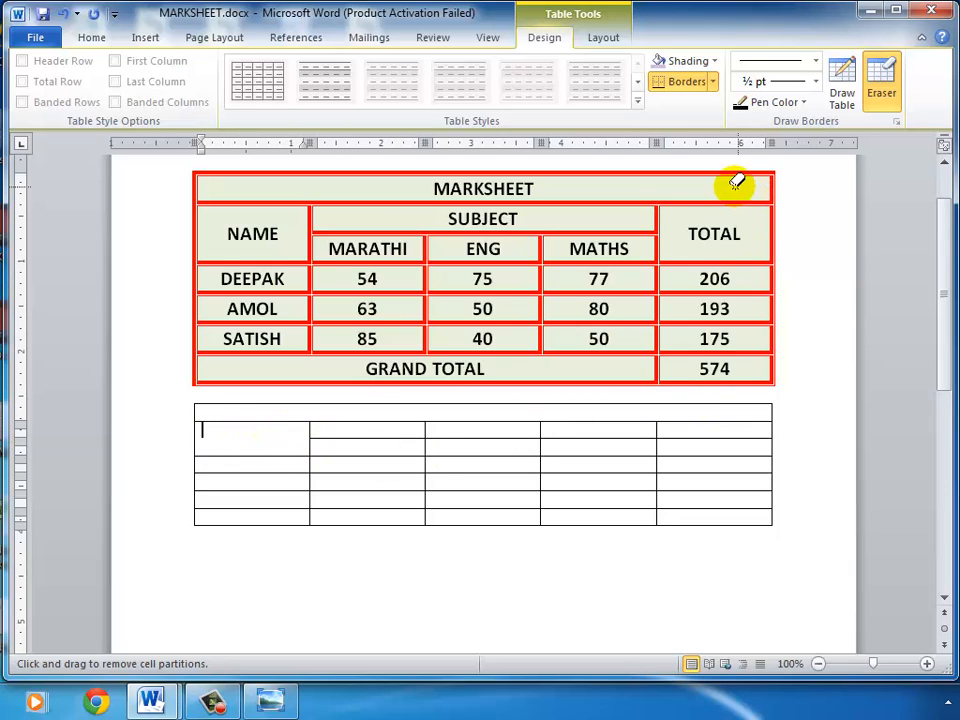
pyautogui.click(700, 437)
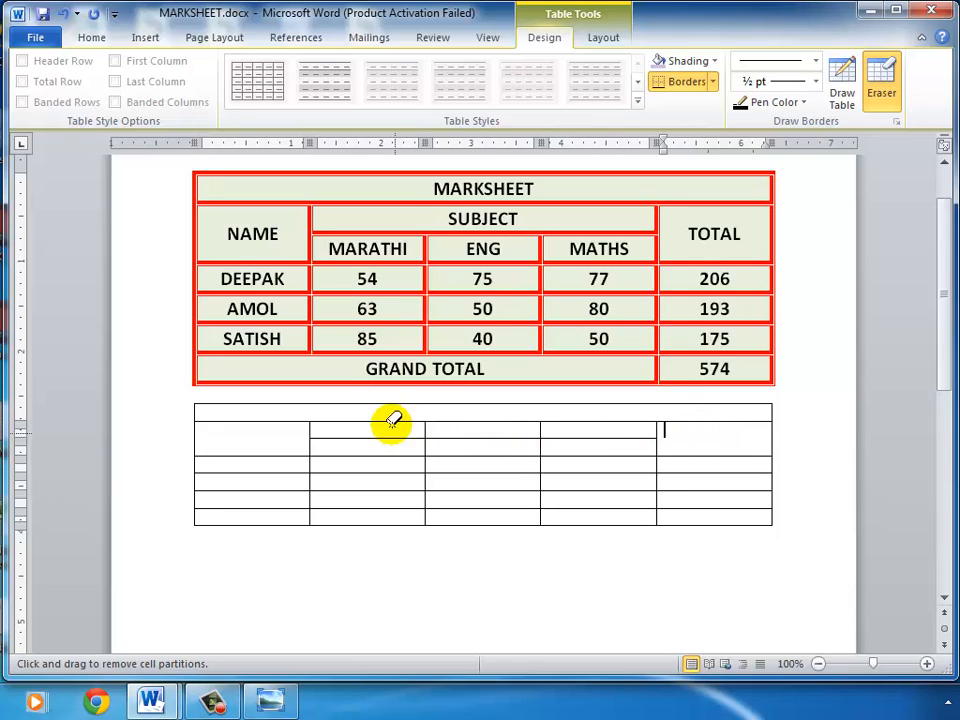
pyautogui.moveTo(390, 426); pyautogui.dragTo(566, 433)
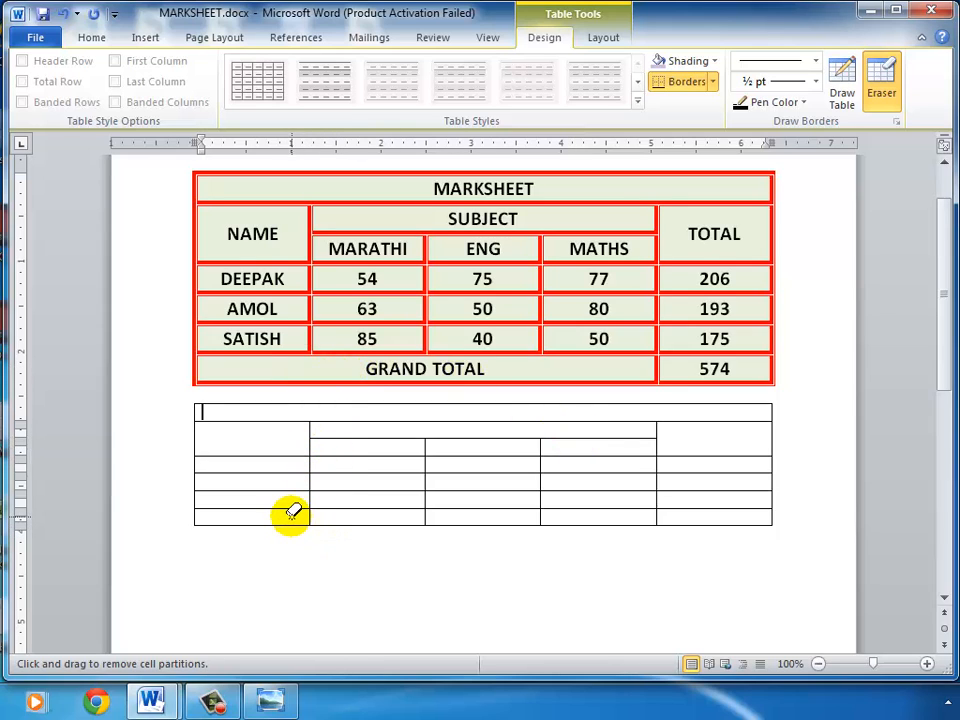
# Step: Erase the dividers between the first four cells of the blank table's last row and turn the Eraser off
pyautogui.moveTo(293, 516); pyautogui.dragTo(593, 515)
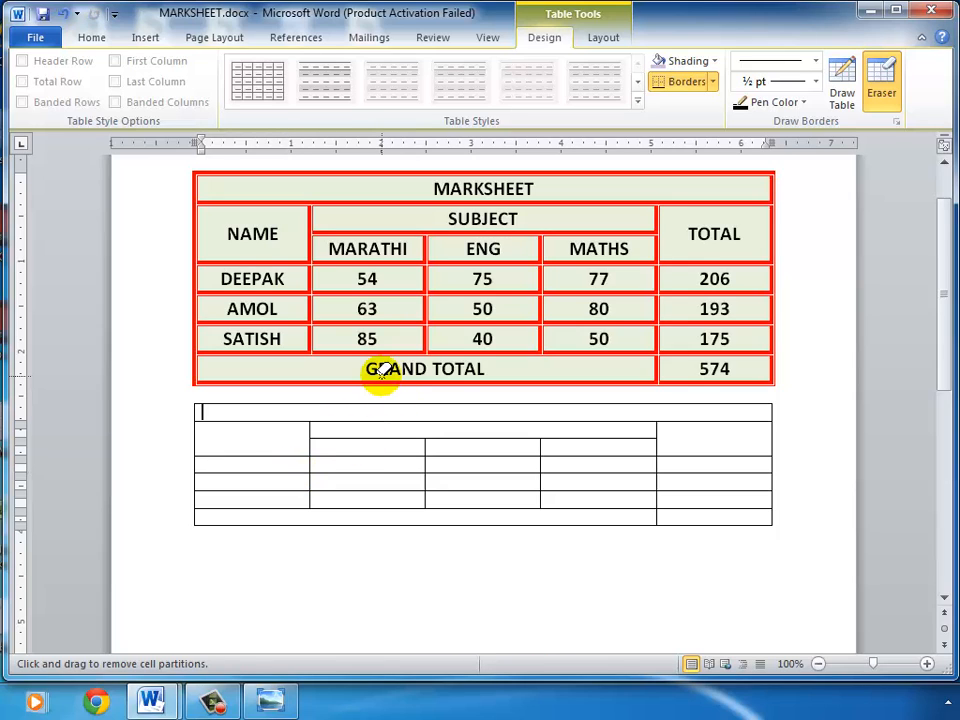
pyautogui.click(272, 703)
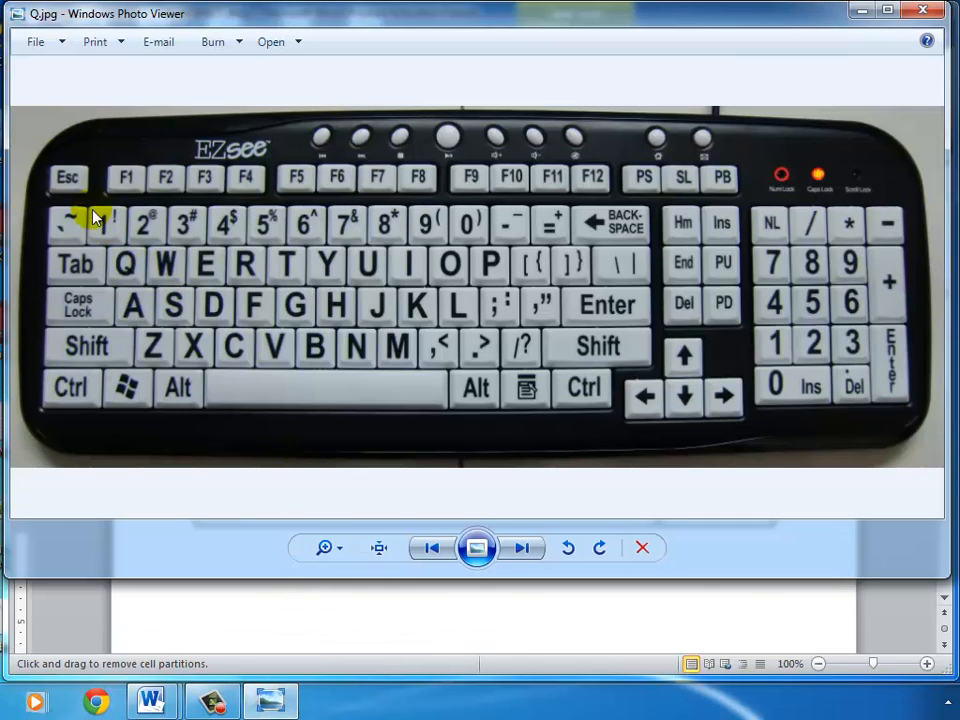
pyautogui.click(857, 11)
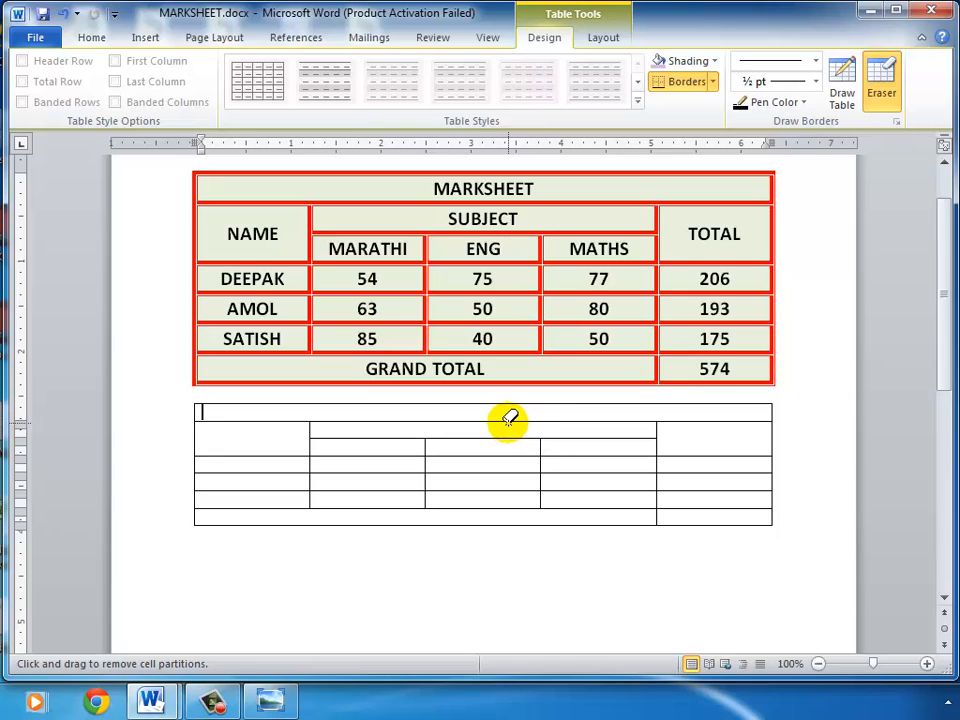
pyautogui.press('Escape')
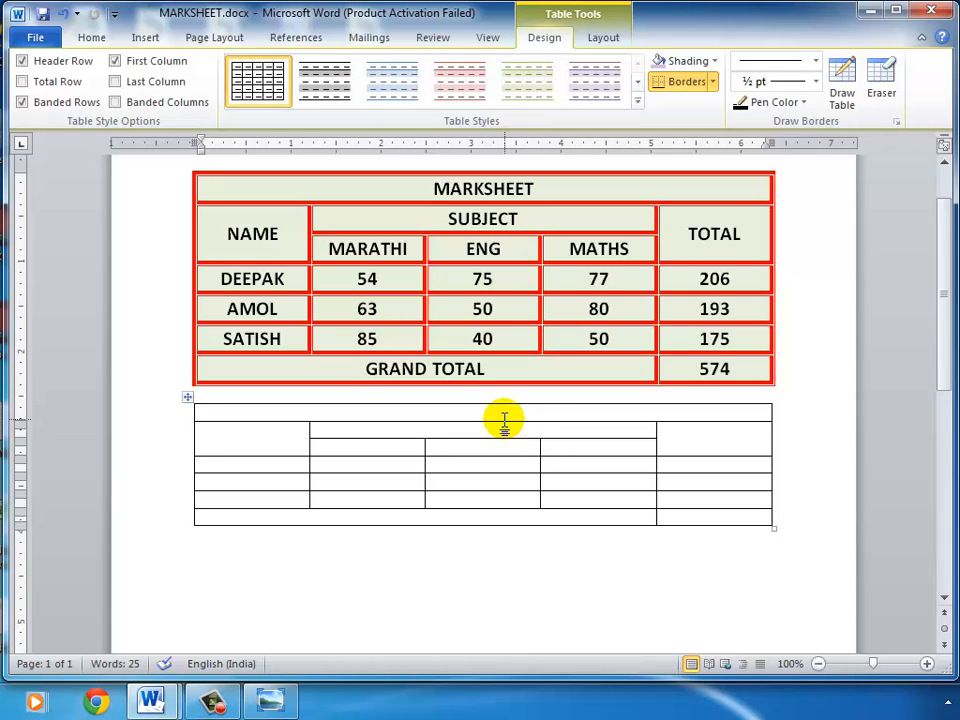
pyautogui.click(875, 82)
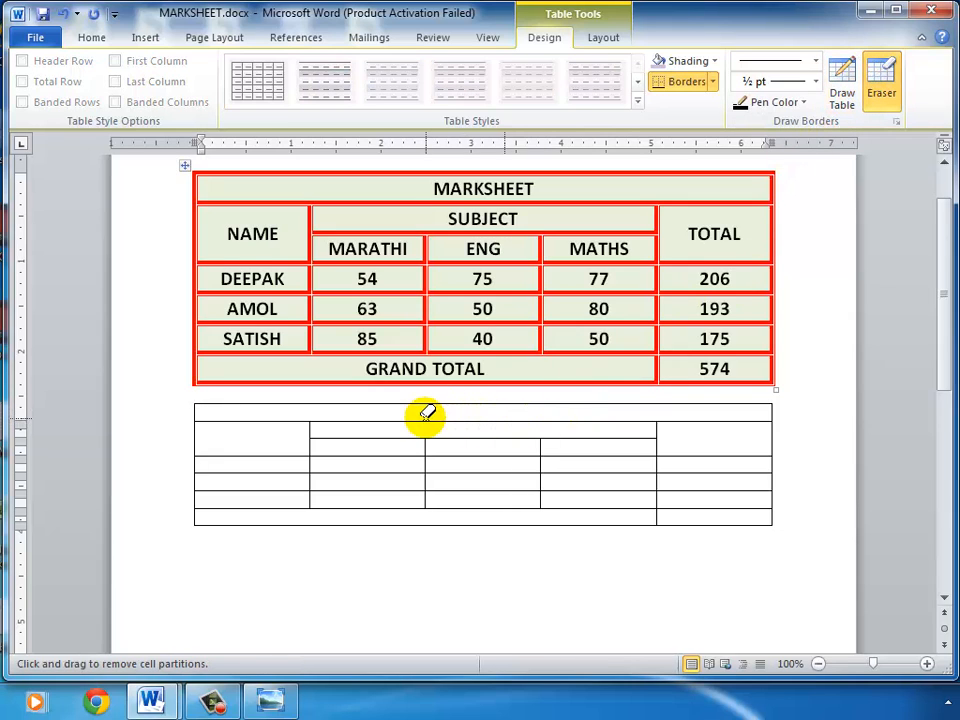
pyautogui.press('Escape')
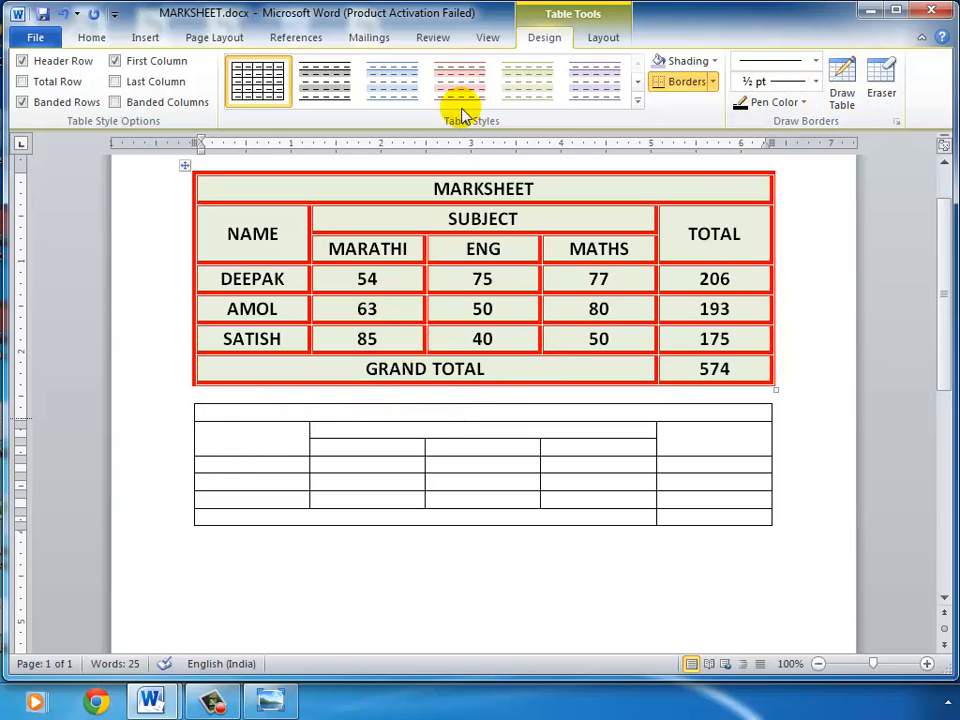
# Step: Enter the title MARKSHEET in the lower table's first row, keeping the row to a single line
pyautogui.click(610, 38)
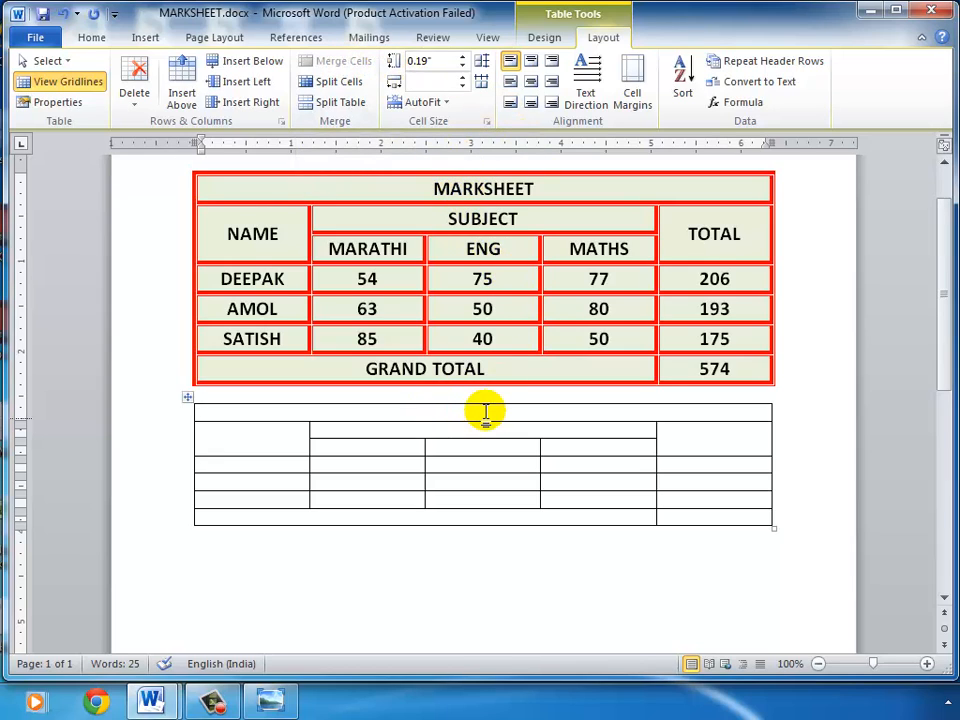
pyautogui.write('MARKSHEET')
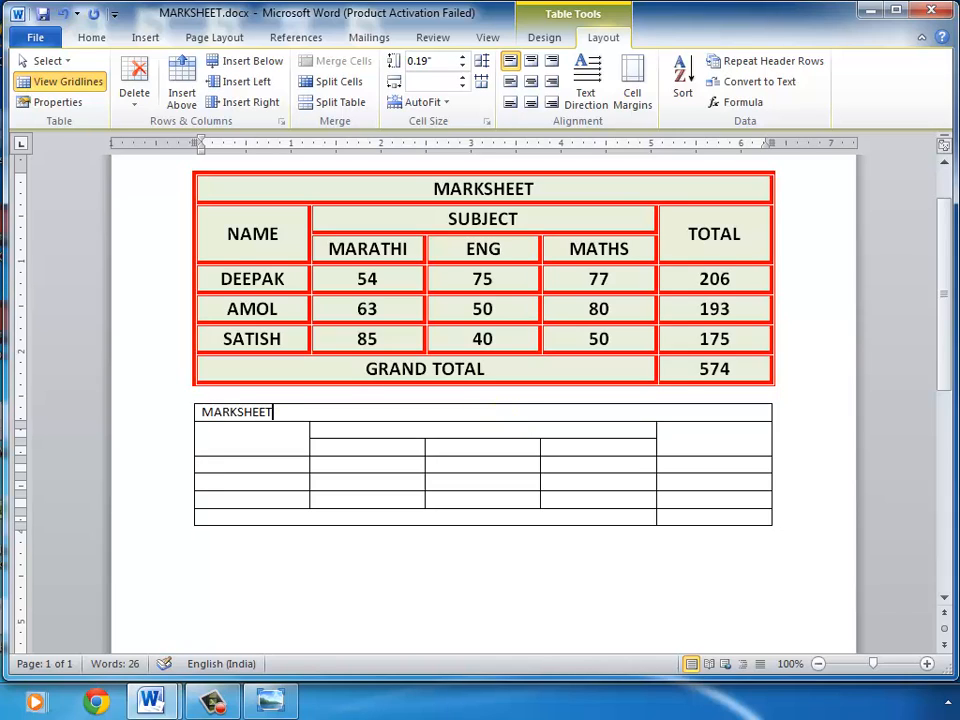
pyautogui.press('Return')
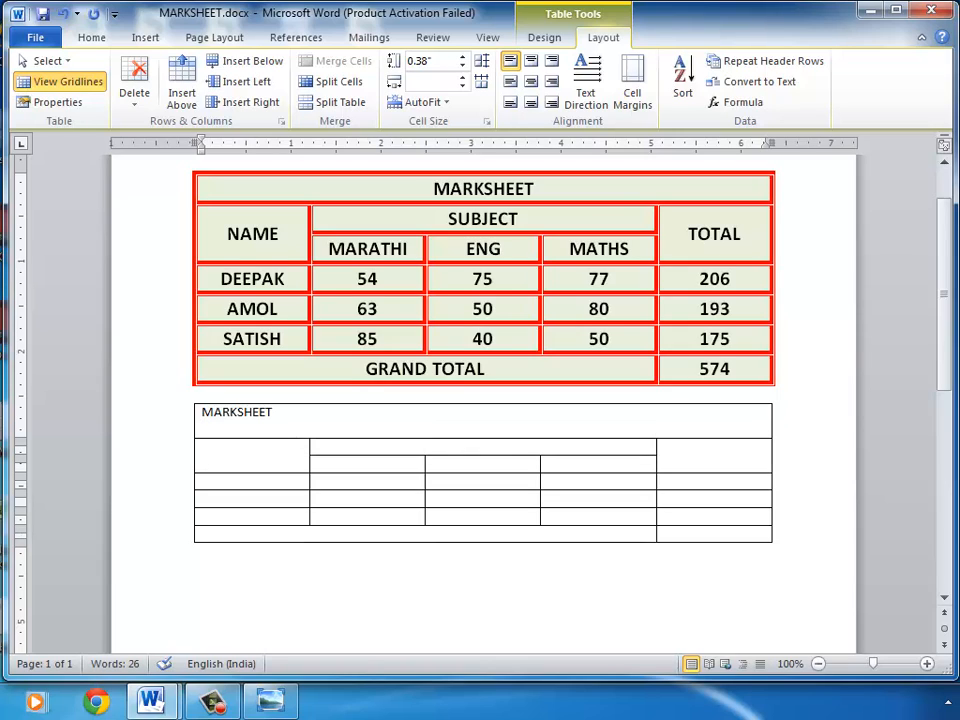
pyautogui.press('Up')
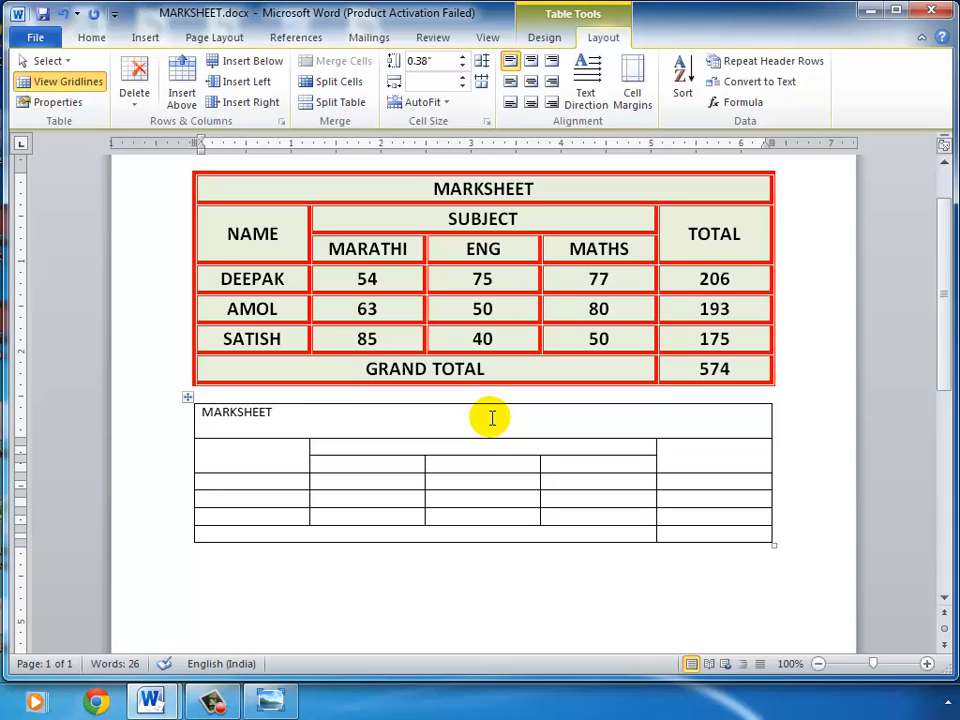
pyautogui.press('Delete')
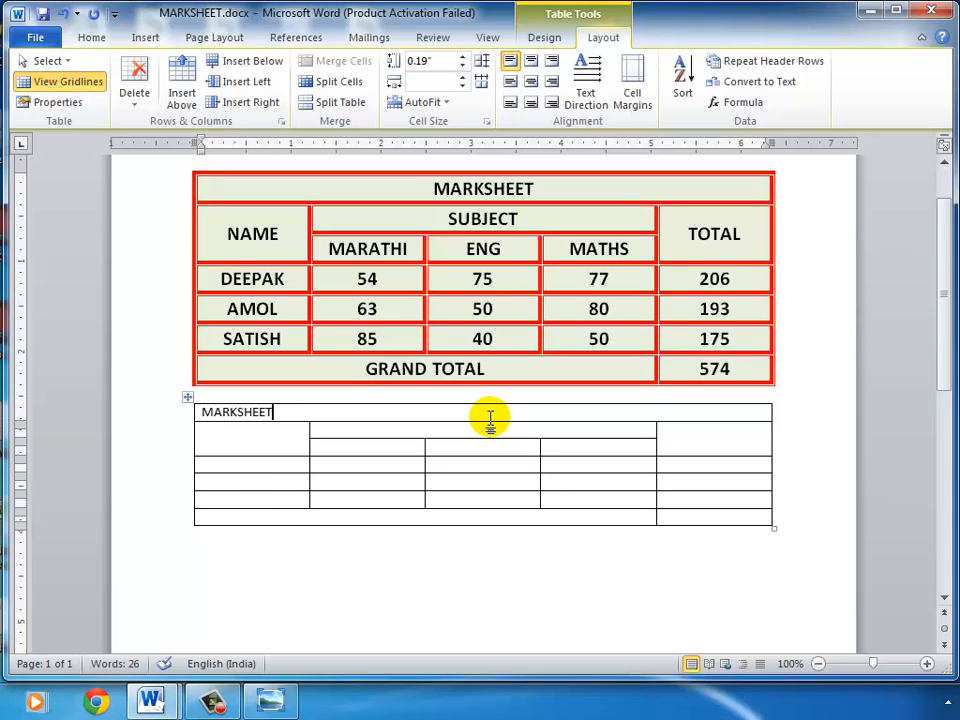
# Step: Copy the upper table's headings, student names, marks and GRAND TOTAL label into the matching cells of the lower table, leaving the total values blank
pyautogui.press('Down')
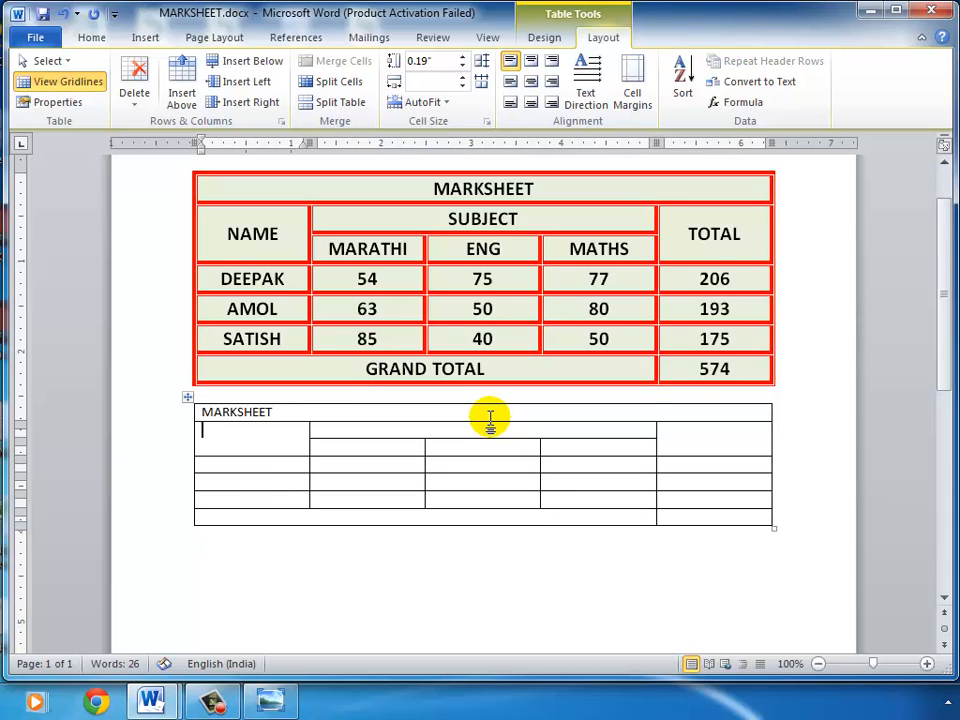
pyautogui.write('NAME')
pyautogui.press('Tab')
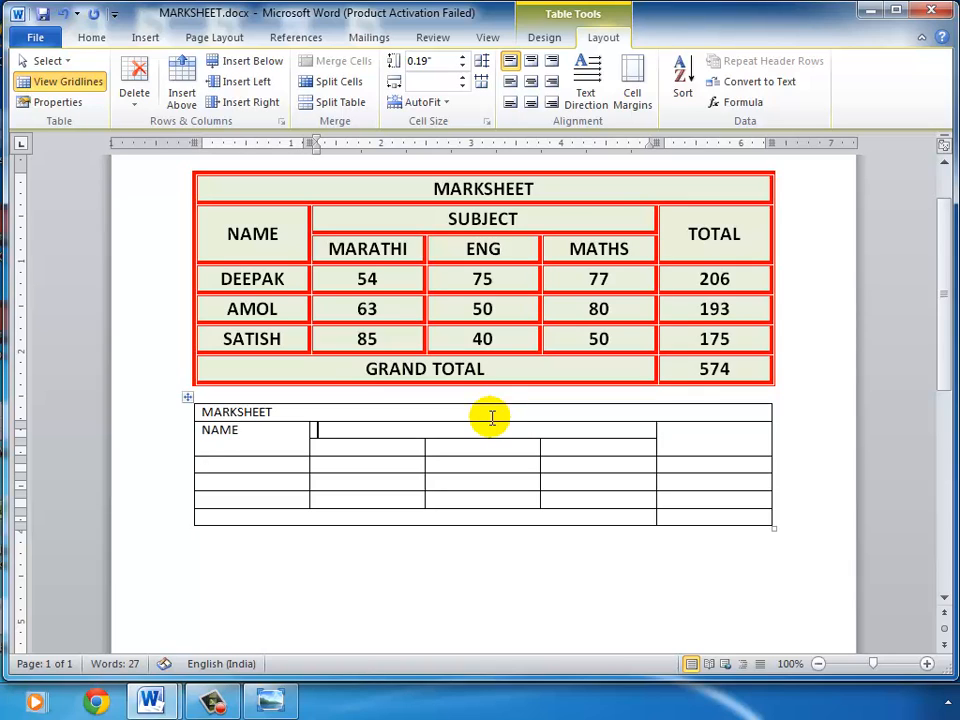
pyautogui.write('MATHS')
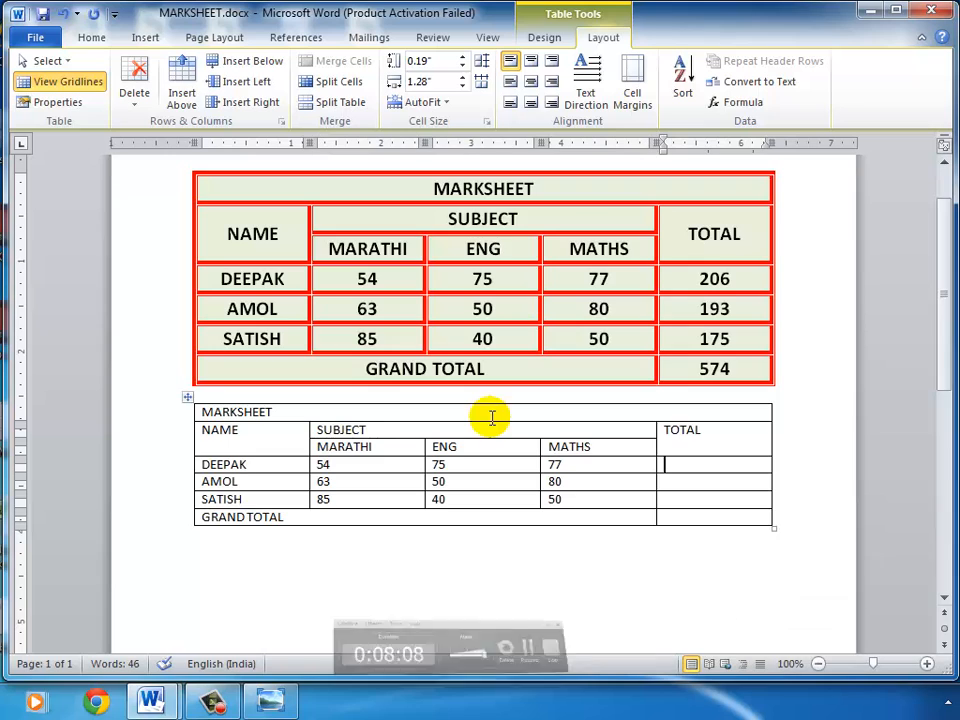
pyautogui.click(213, 703)
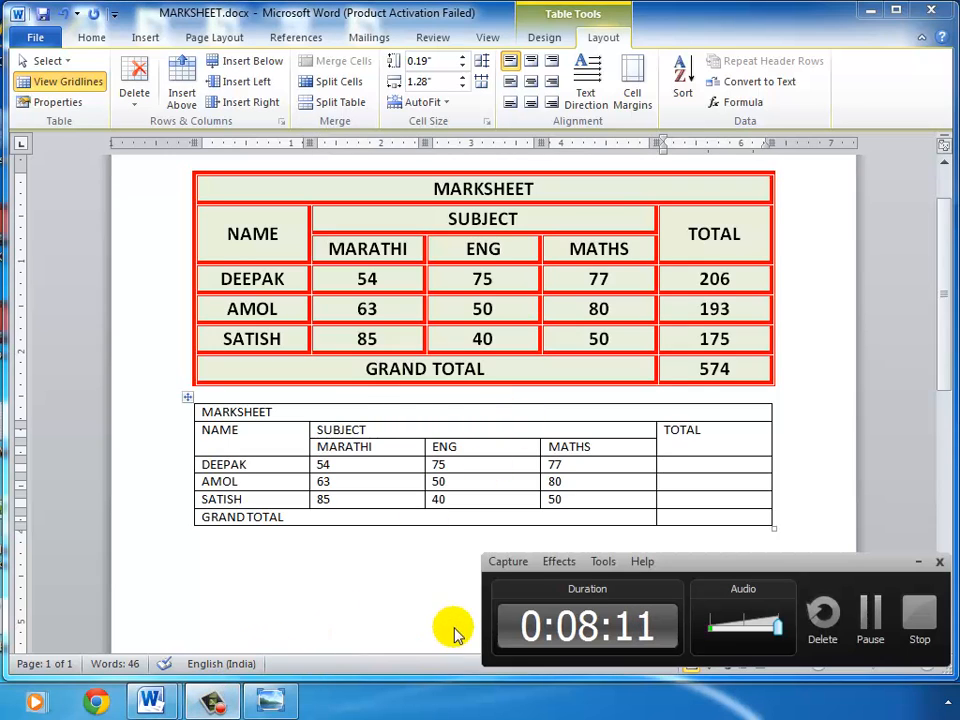
pyautogui.click(921, 563)
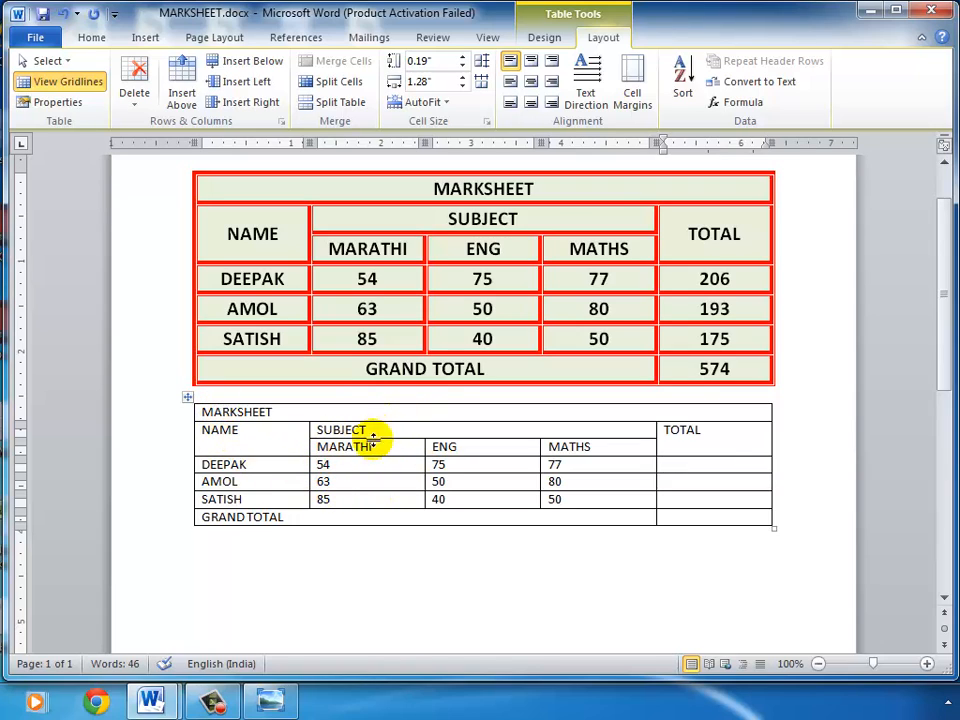
# Step: Set all the text in the lower table to font size 16 and bold
pyautogui.click(190, 400)
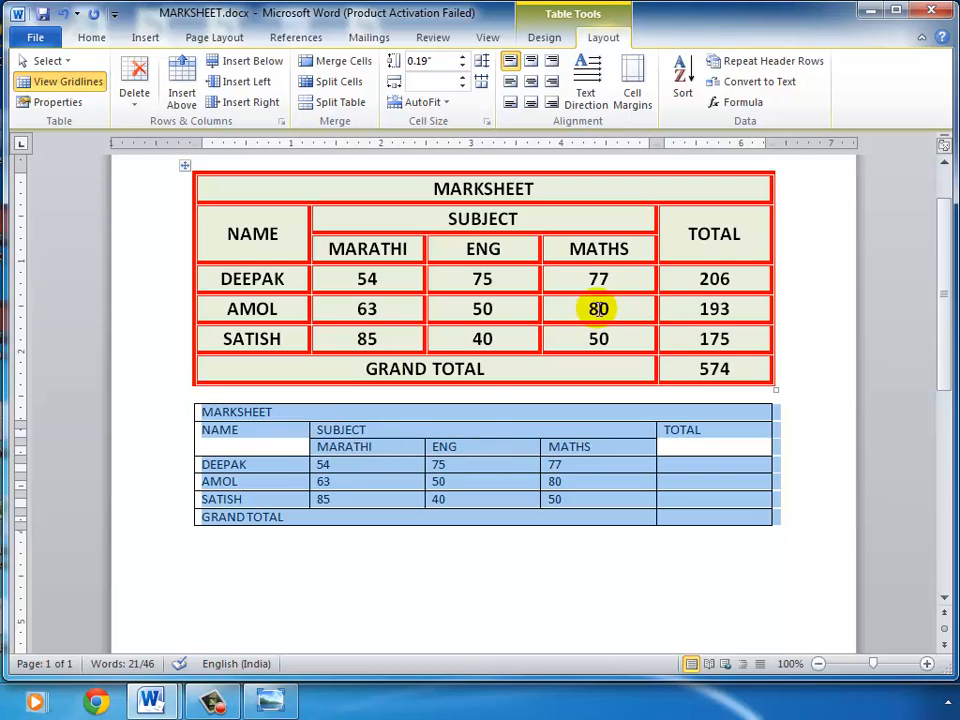
pyautogui.click(88, 40)
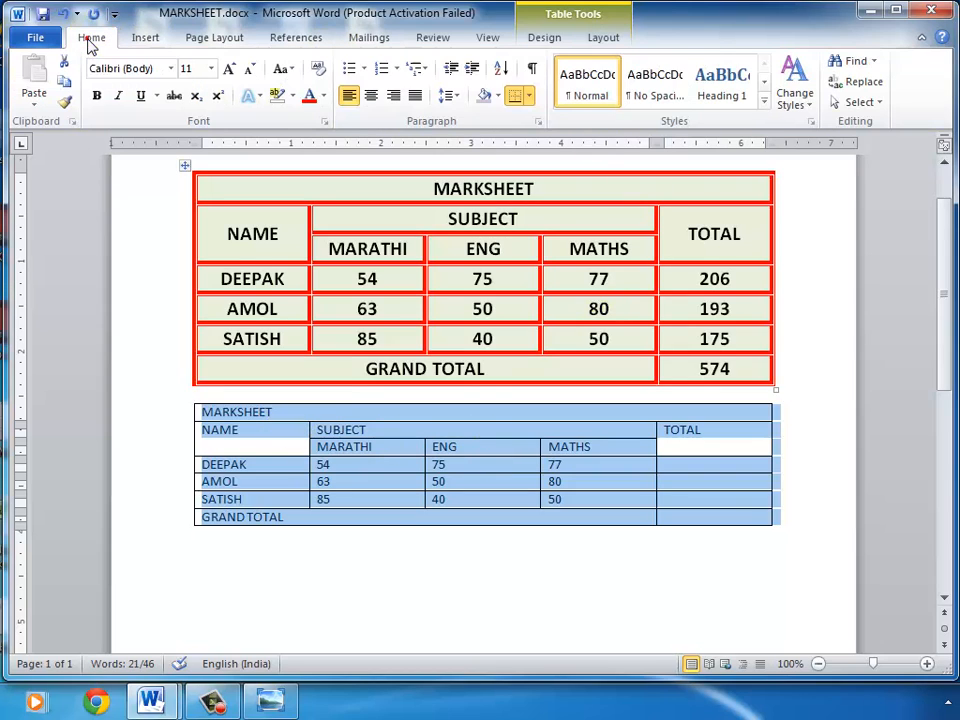
pyautogui.click(229, 72)
pyautogui.click(229, 72)
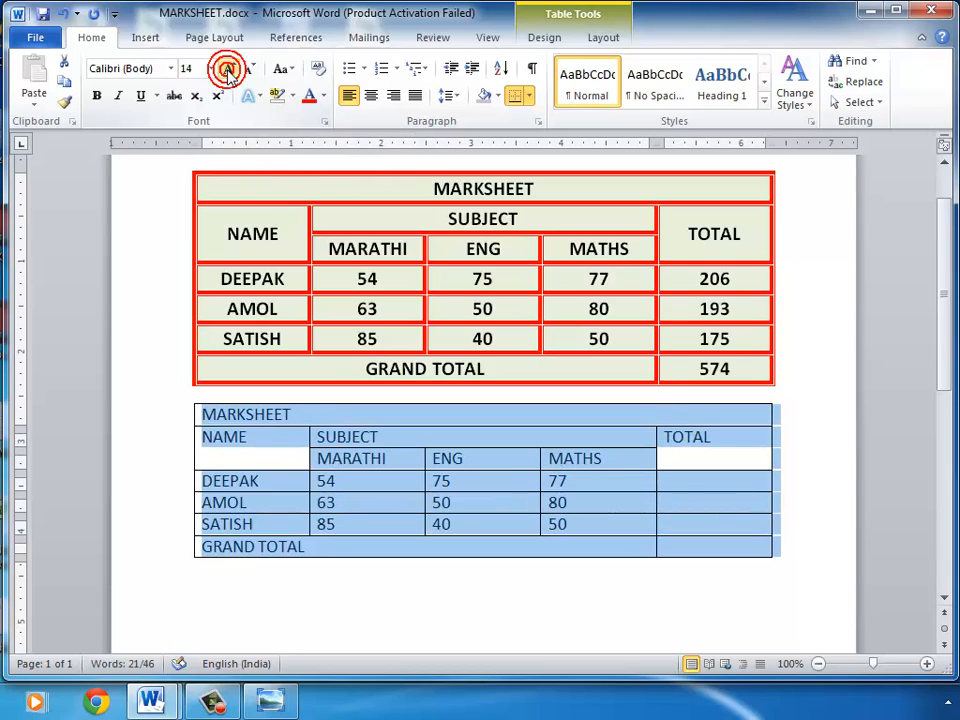
pyautogui.click(229, 72)
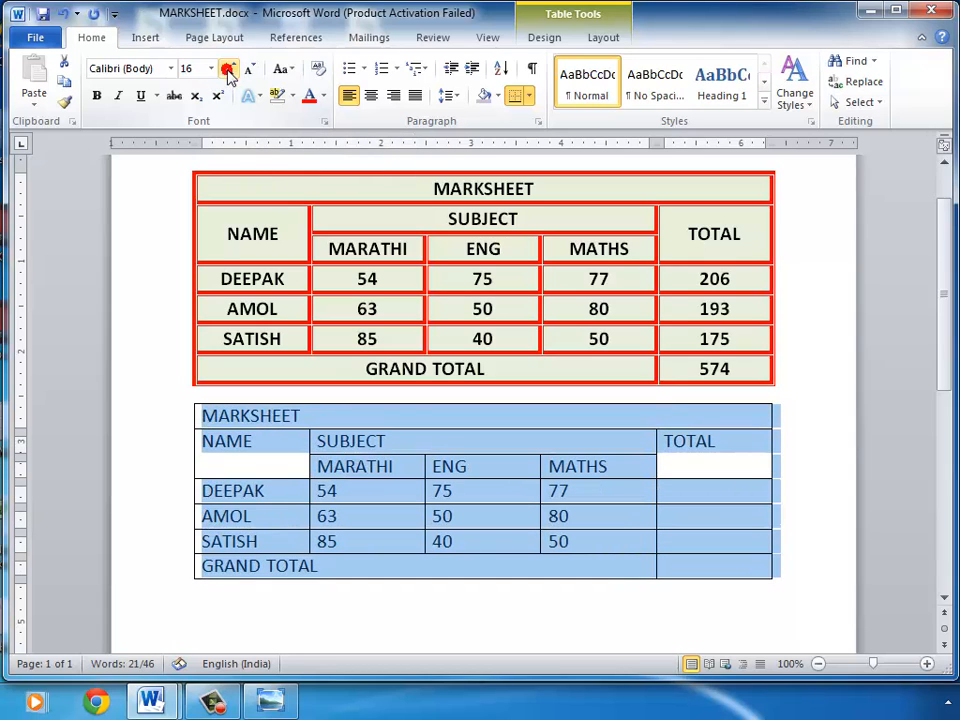
pyautogui.click(97, 96)
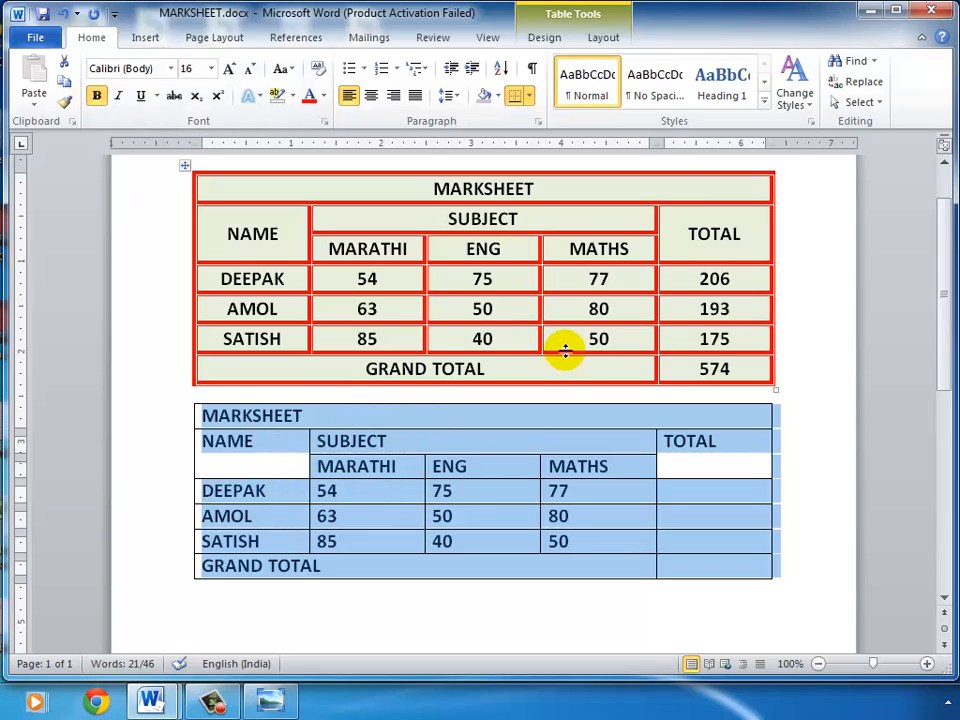
# Step: Centre the text of every cell in the lower table both horizontally and vertically
pyautogui.click(598, 40)
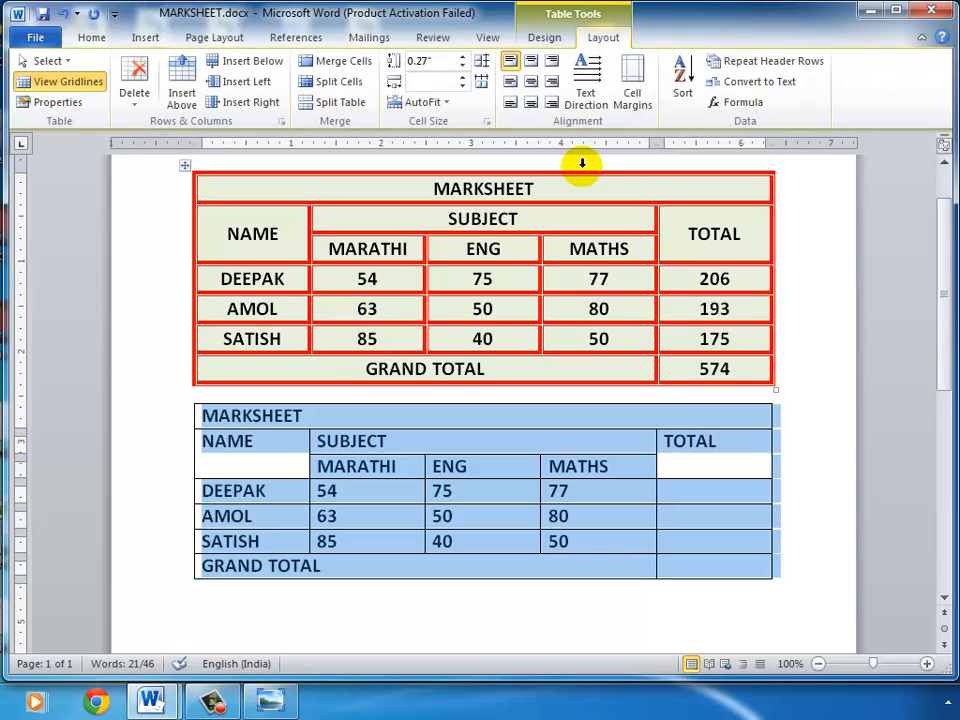
pyautogui.click(532, 86)
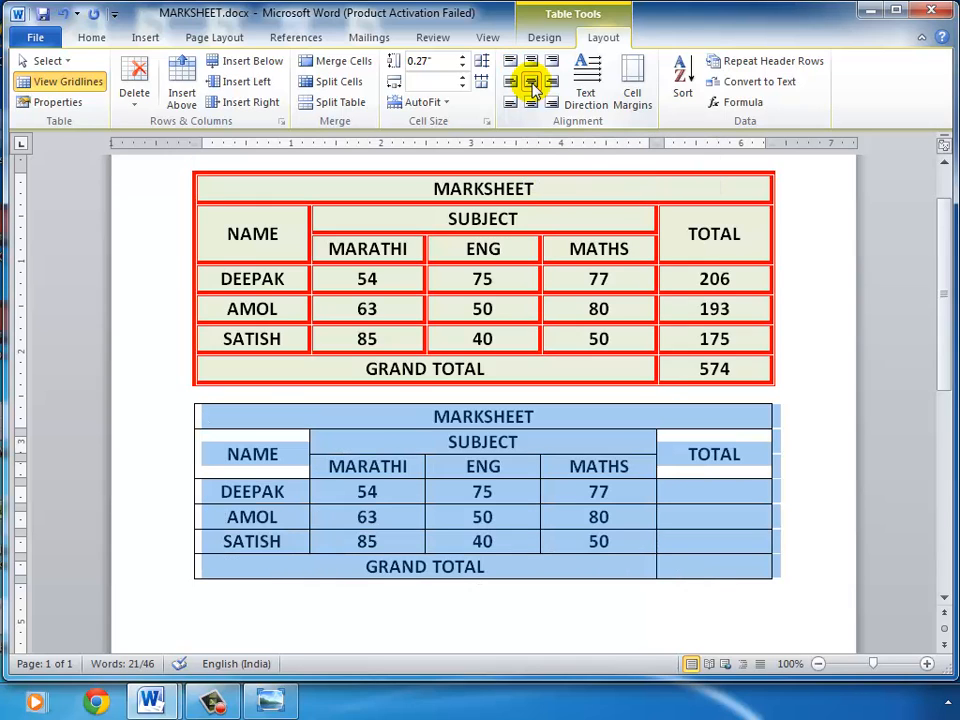
pyautogui.click(686, 458)
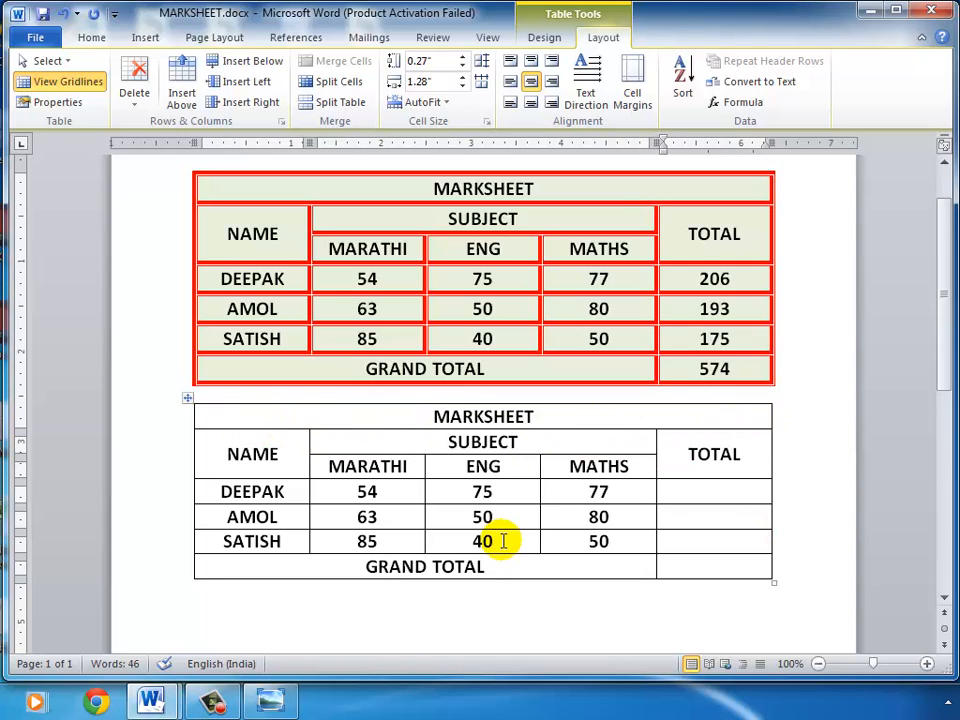
pyautogui.click(553, 50)
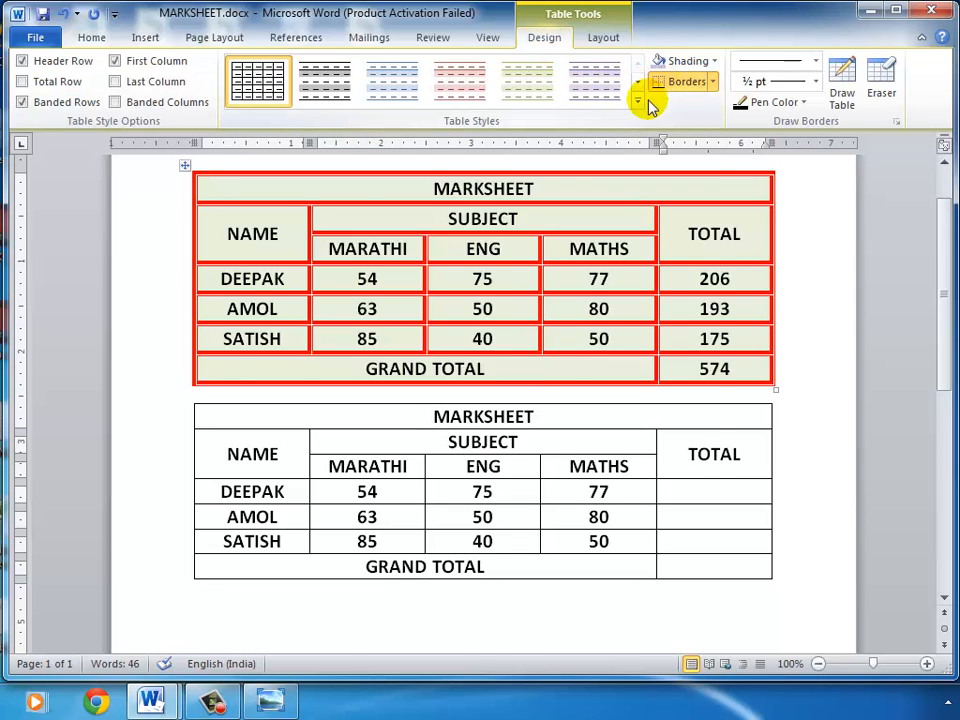
pyautogui.click(638, 106)
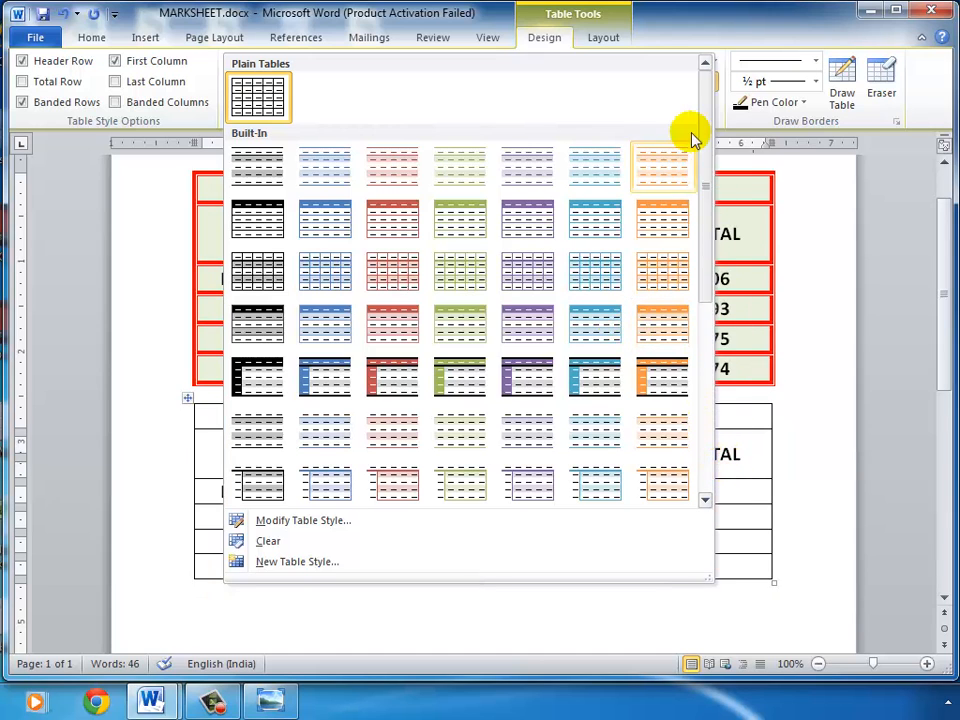
pyautogui.click(693, 28)
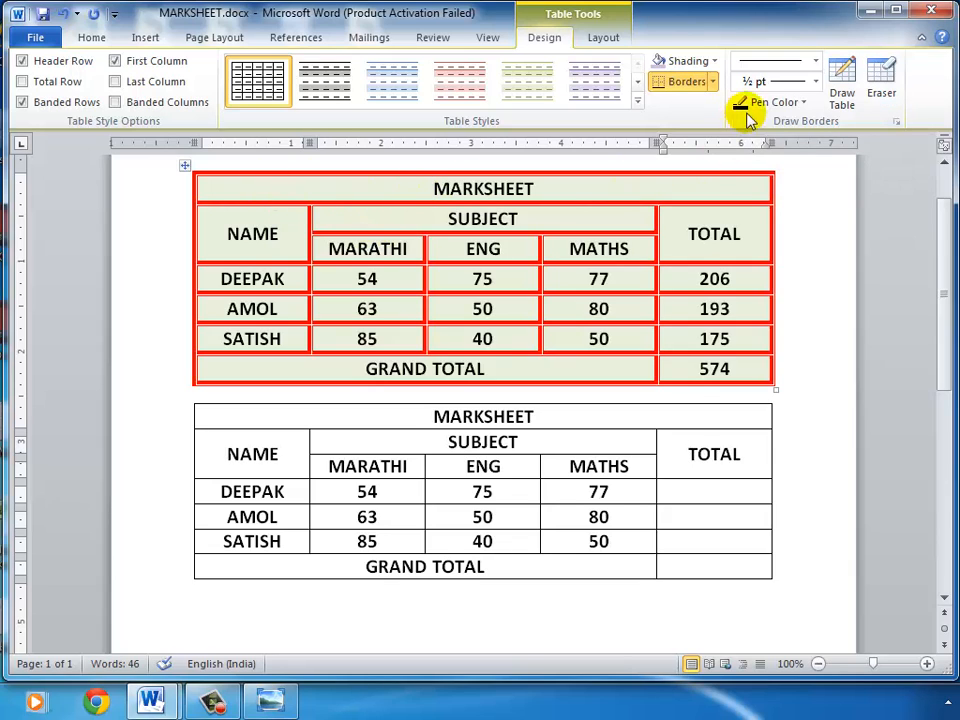
# Step: Set the border pen to the first thick-and-thin double line style at 3 pt, coloured standard red
pyautogui.click(817, 62)
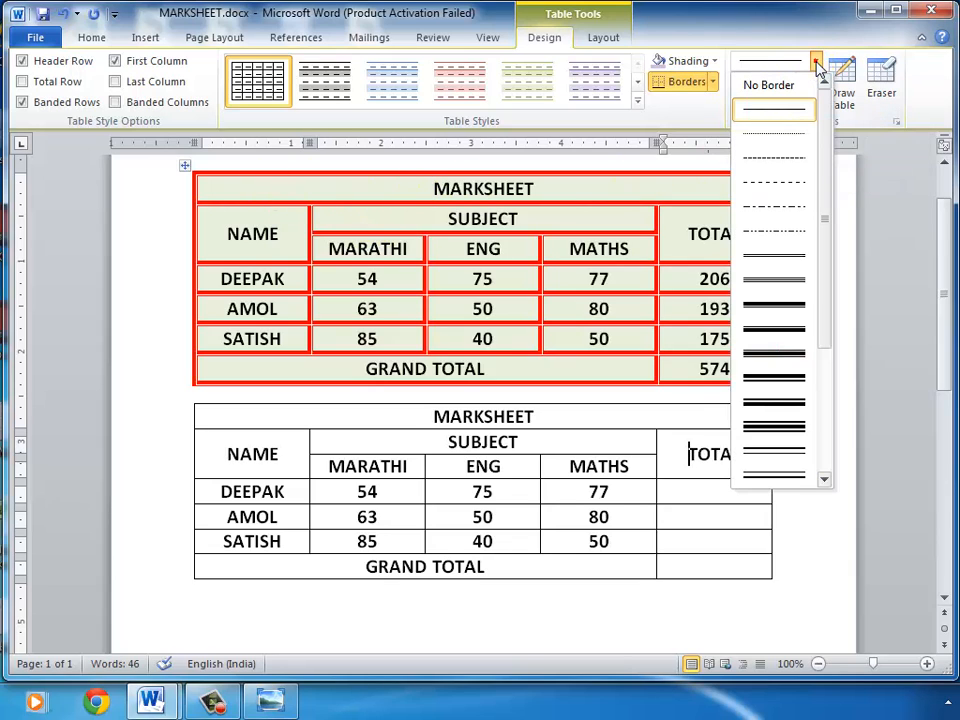
pyautogui.click(765, 310)
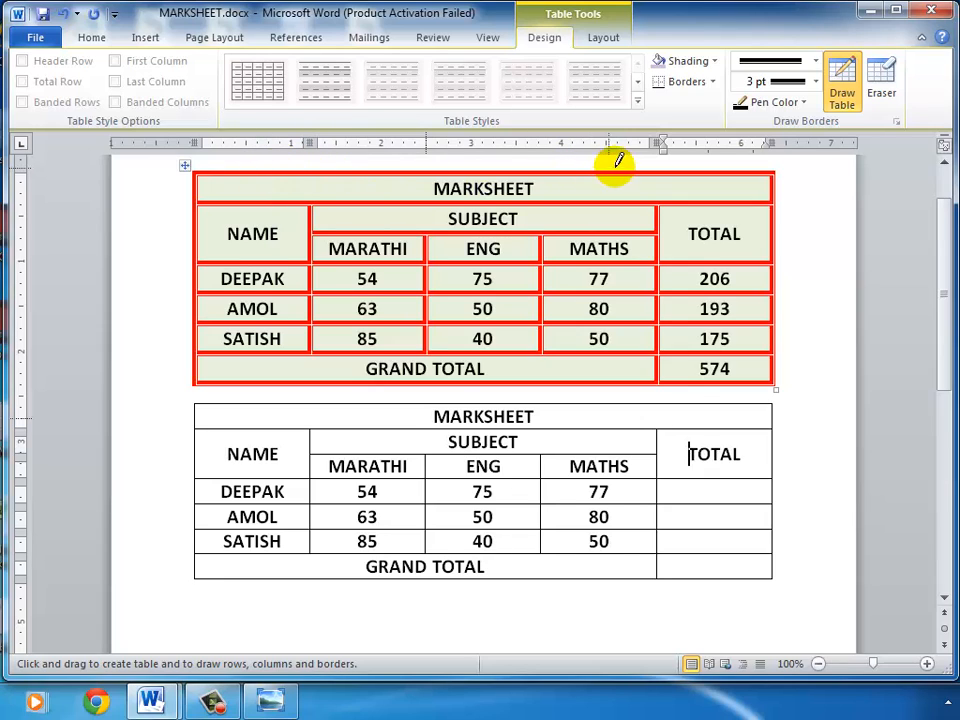
pyautogui.click(802, 104)
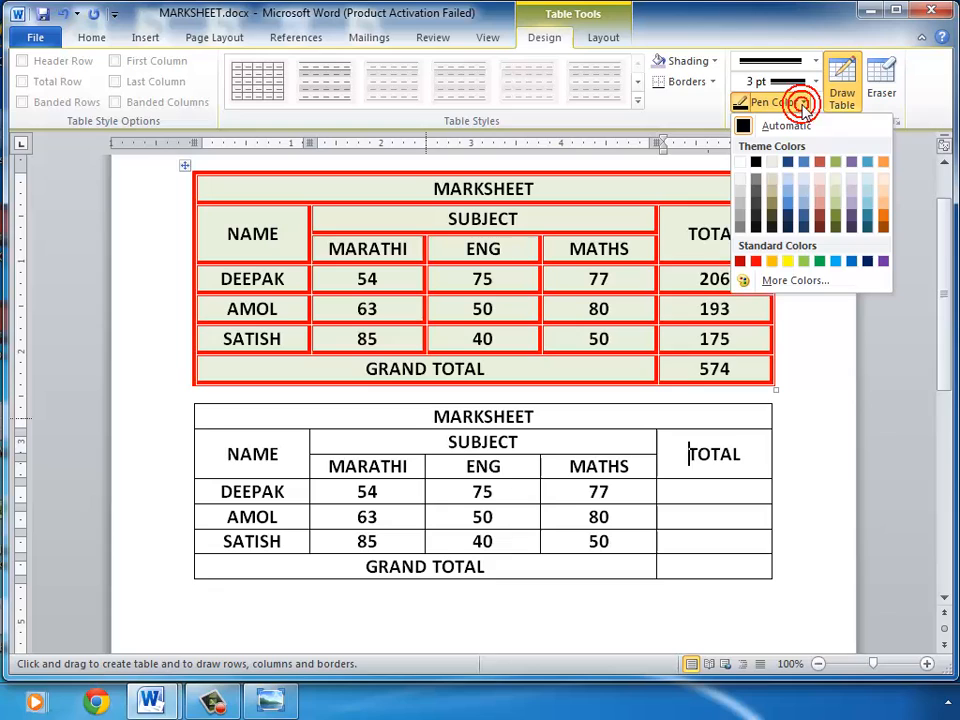
pyautogui.click(756, 262)
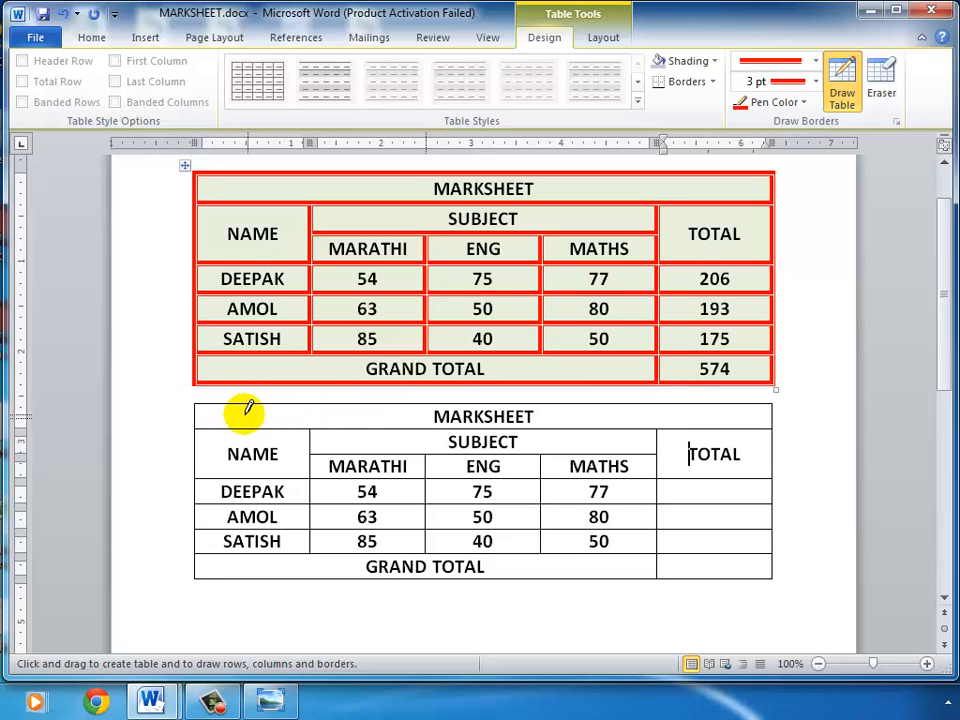
# Step: Try the red border pen on the lower table's top edge, undo it, and view the keyboard picture in Windows Photo Viewer
pyautogui.click(213, 403)
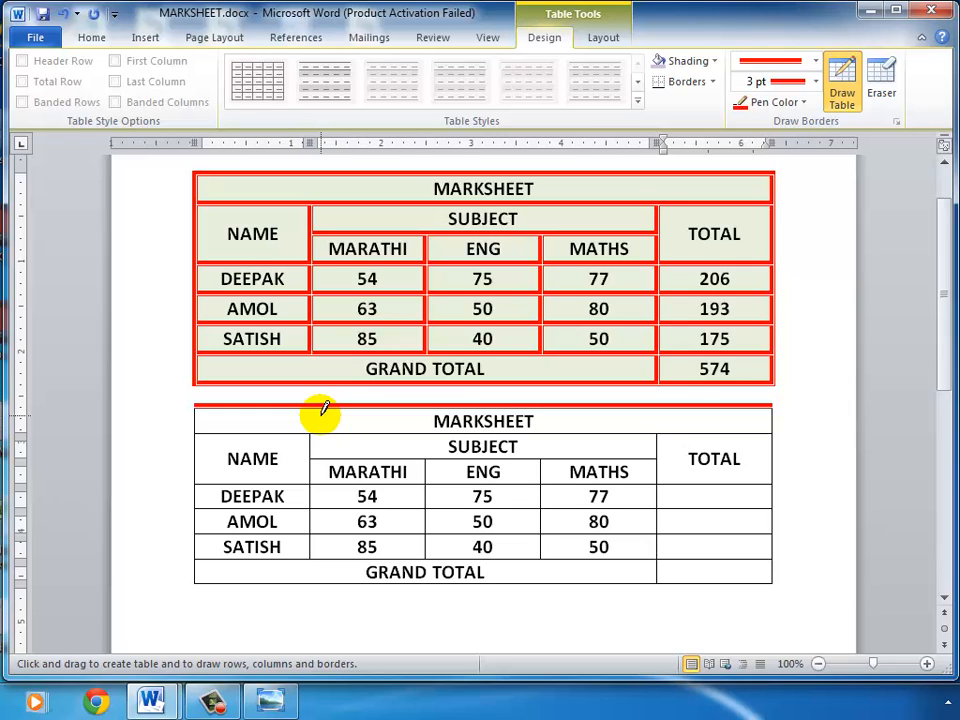
pyautogui.hotkey('ctrl', 'z')
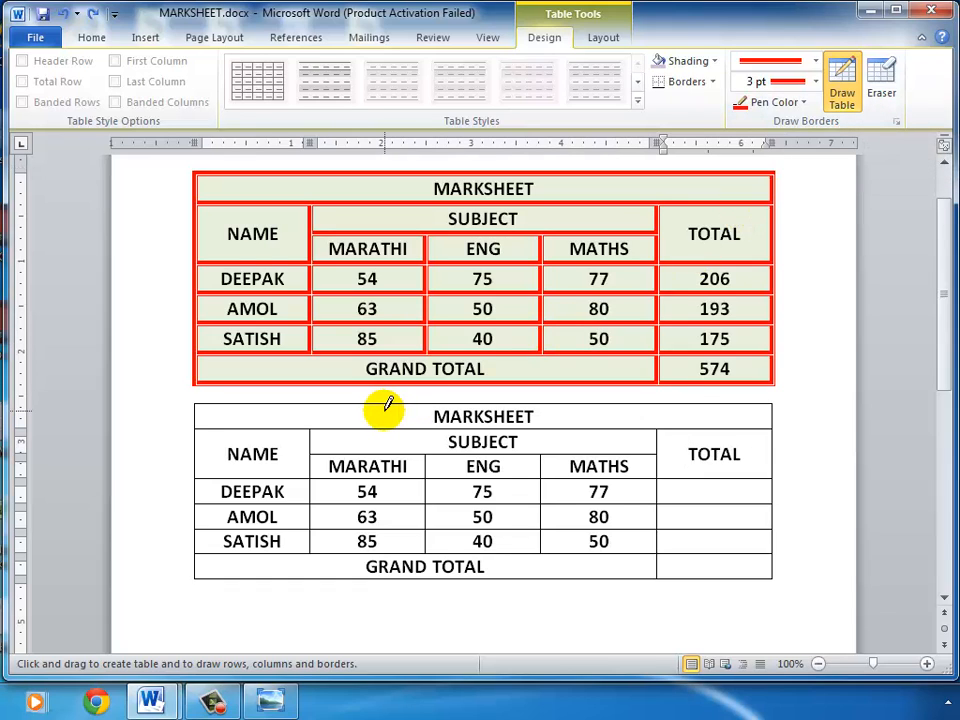
pyautogui.click(270, 698)
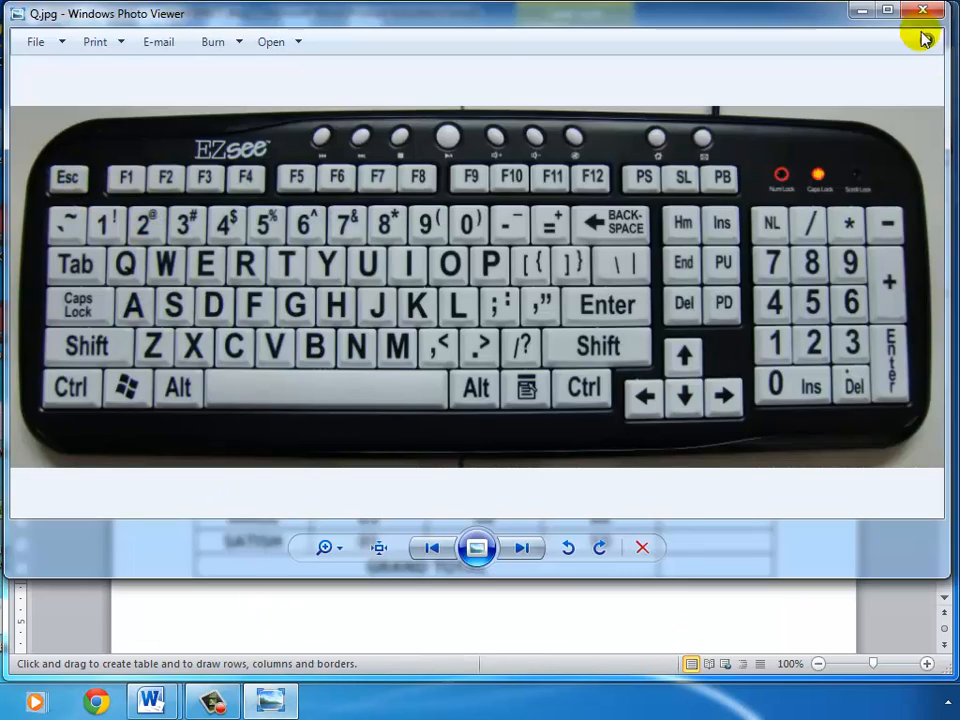
pyautogui.click(861, 10)
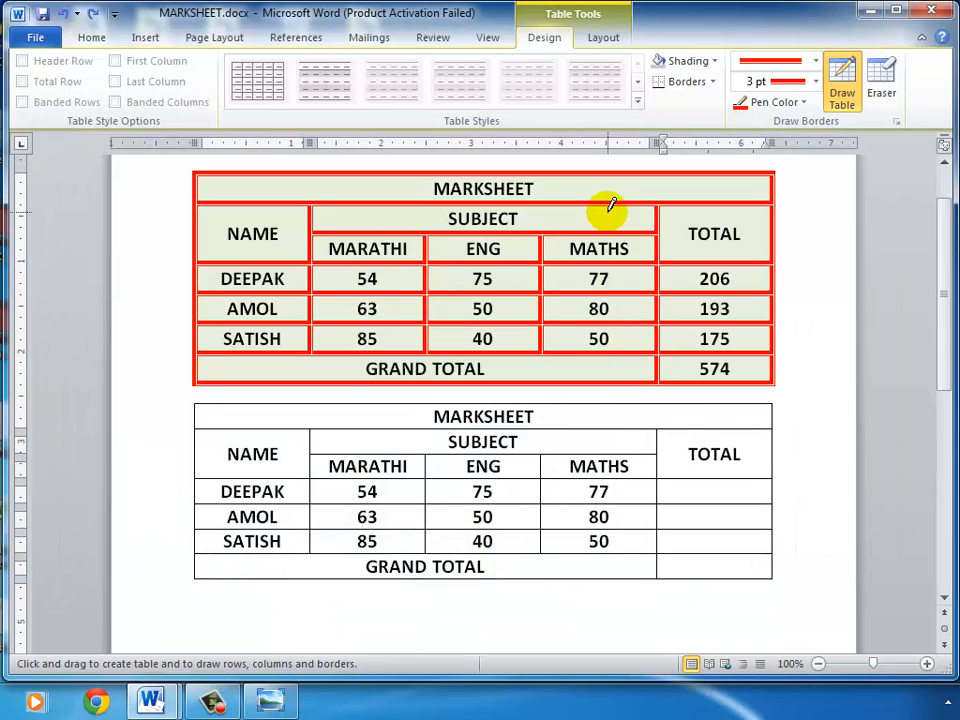
# Step: Turn off Draw Table and apply the red 3 pt line to all borders of the whole lower table
pyautogui.press('Escape')
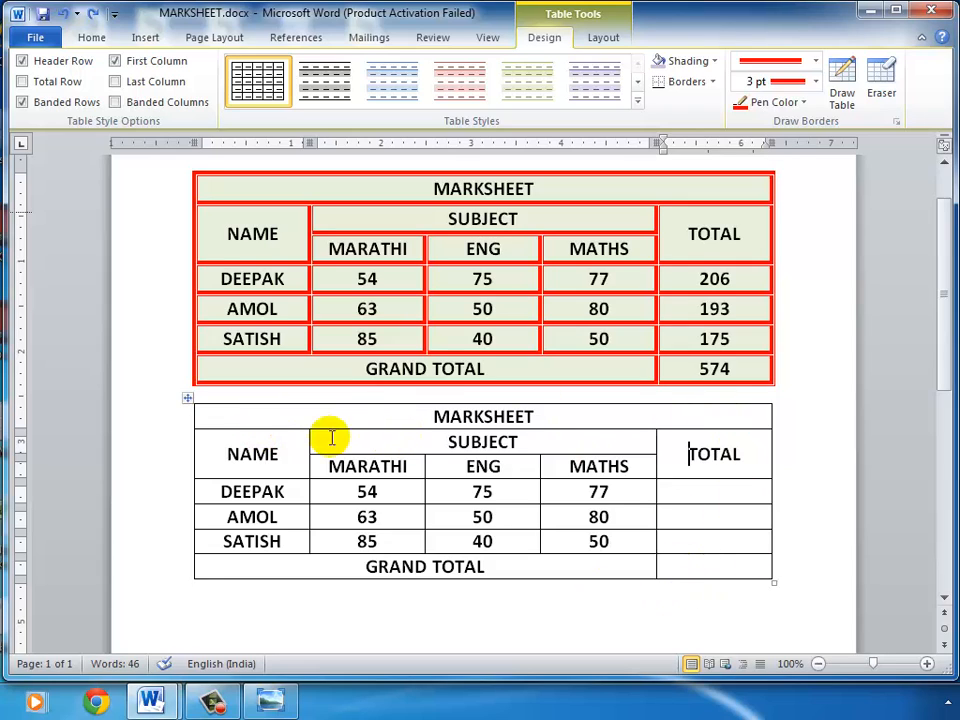
pyautogui.click(188, 401)
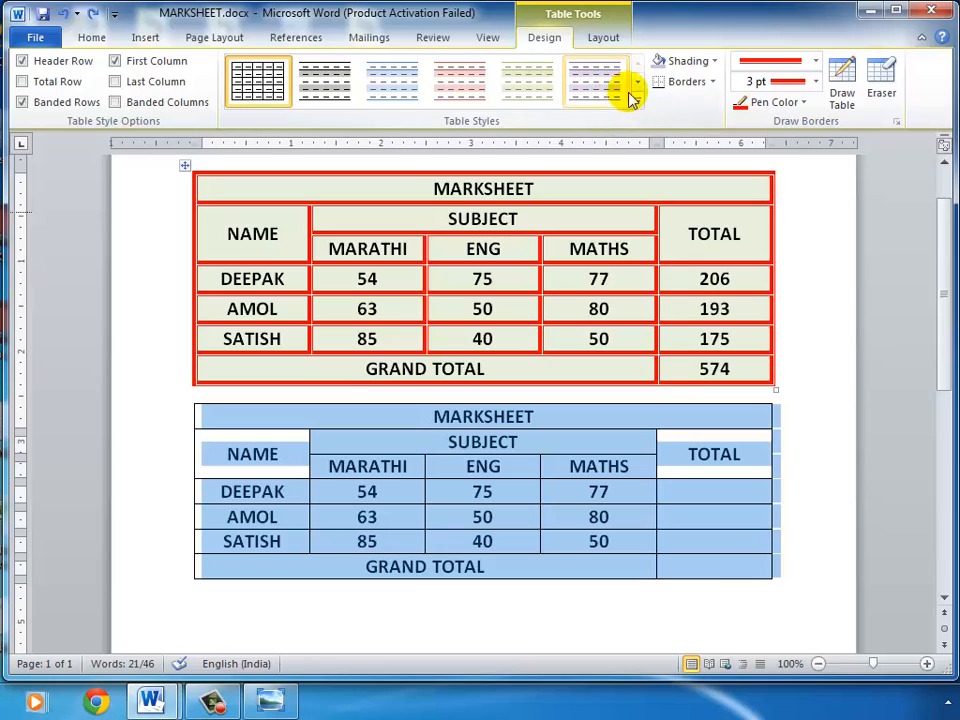
pyautogui.click(713, 84)
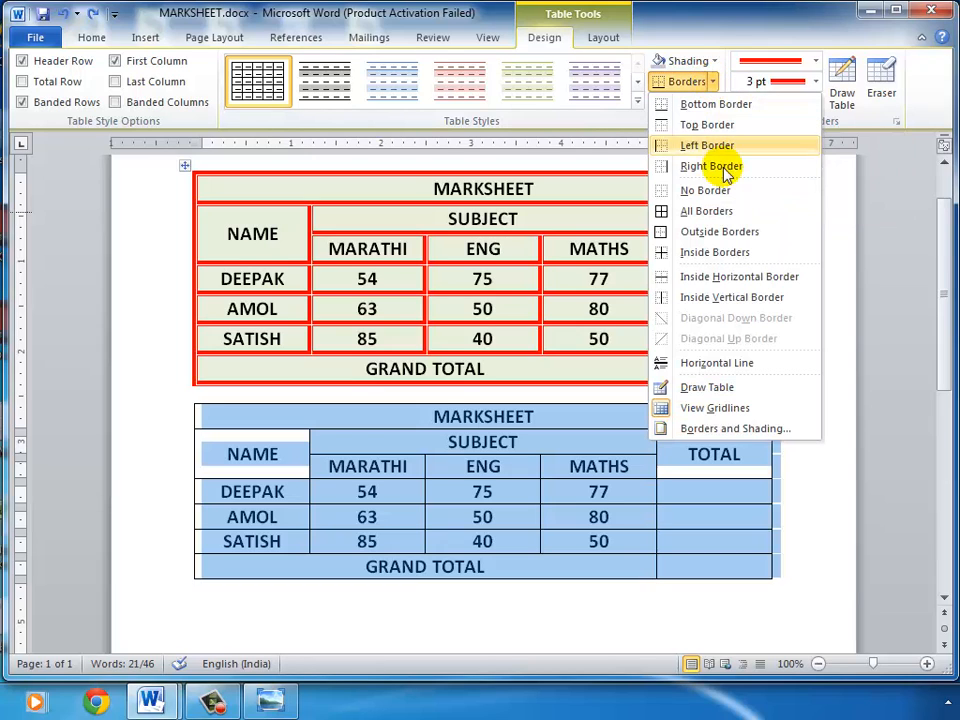
pyautogui.click(687, 220)
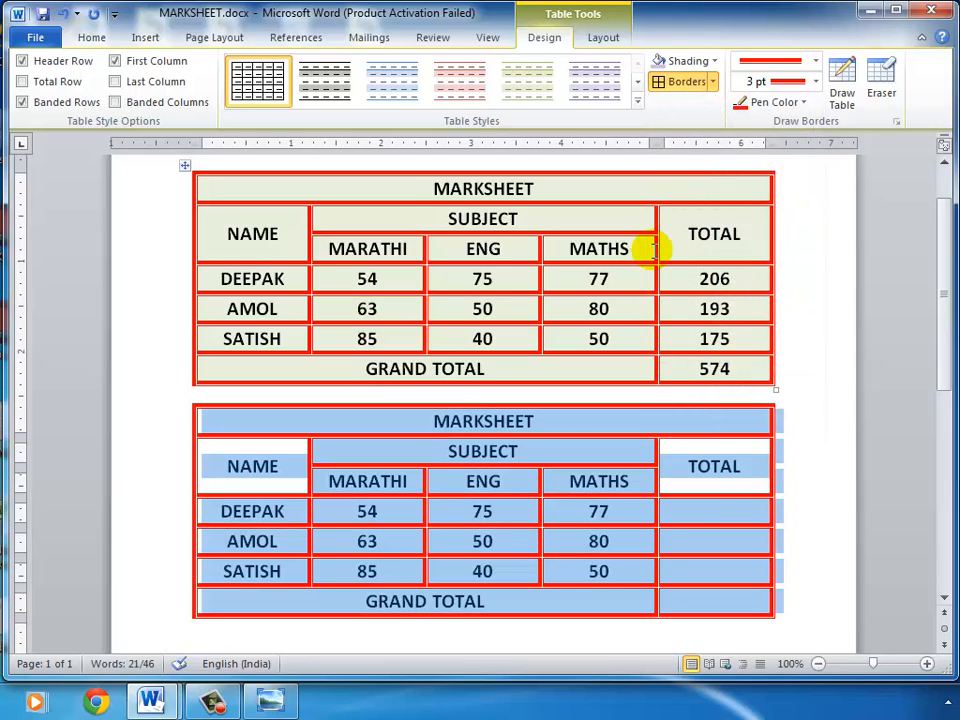
pyautogui.click(676, 471)
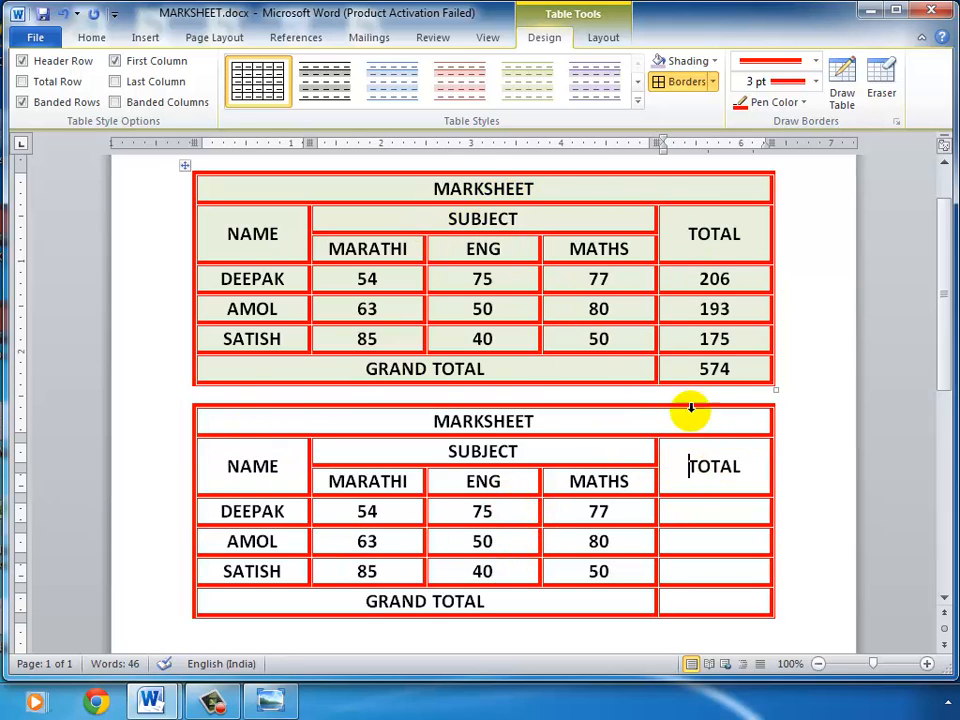
# Step: Shade the whole lower table with the second-lightest tint of the olive green theme colour
pyautogui.click(184, 399)
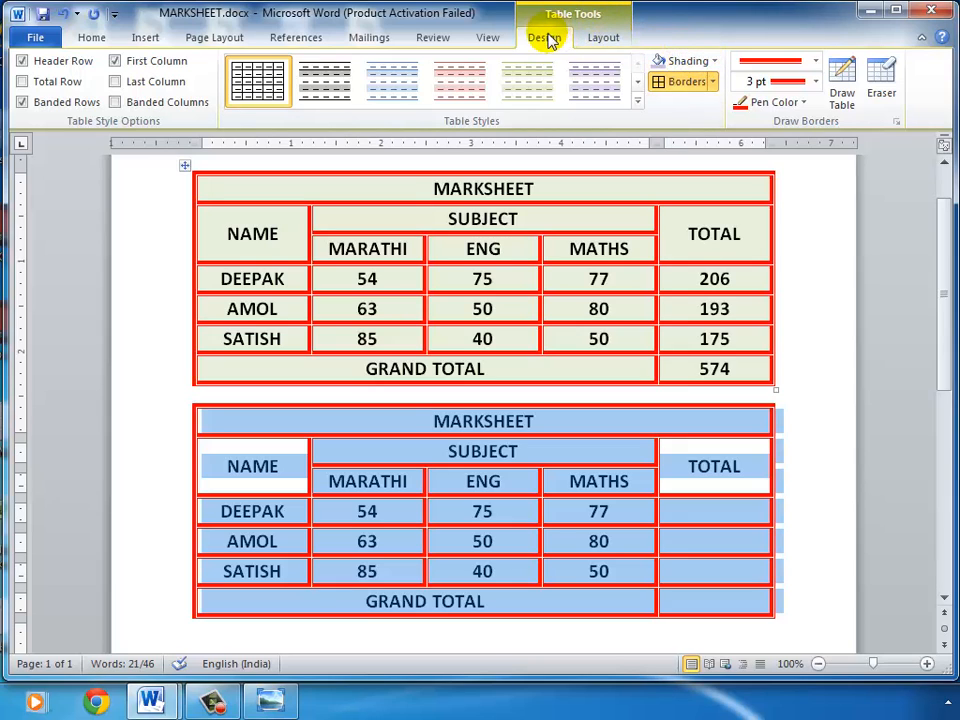
pyautogui.click(713, 62)
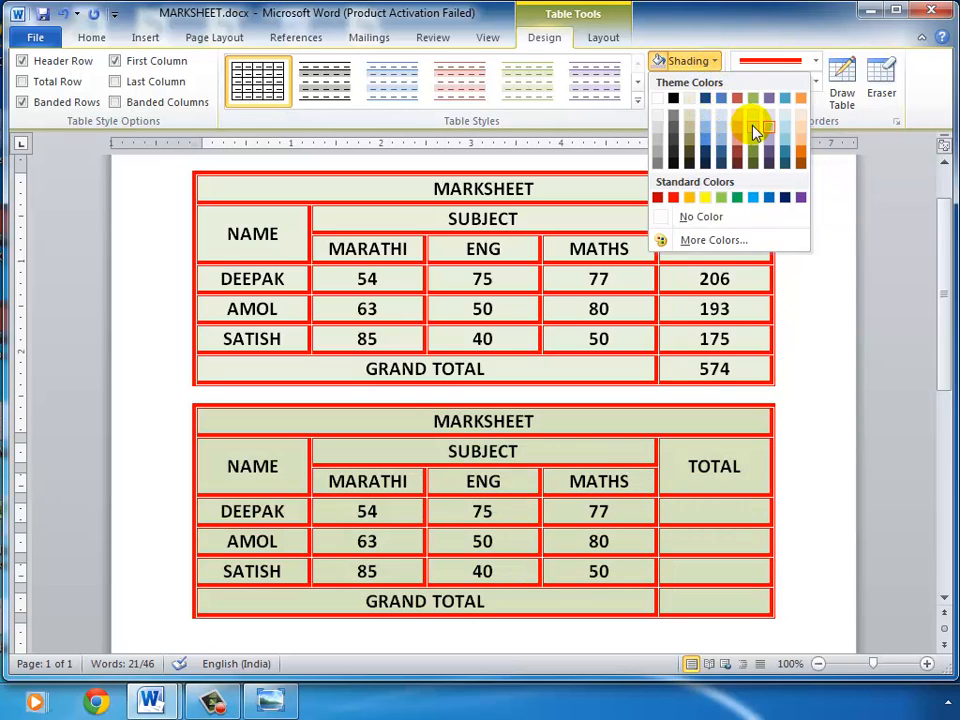
pyautogui.click(752, 131)
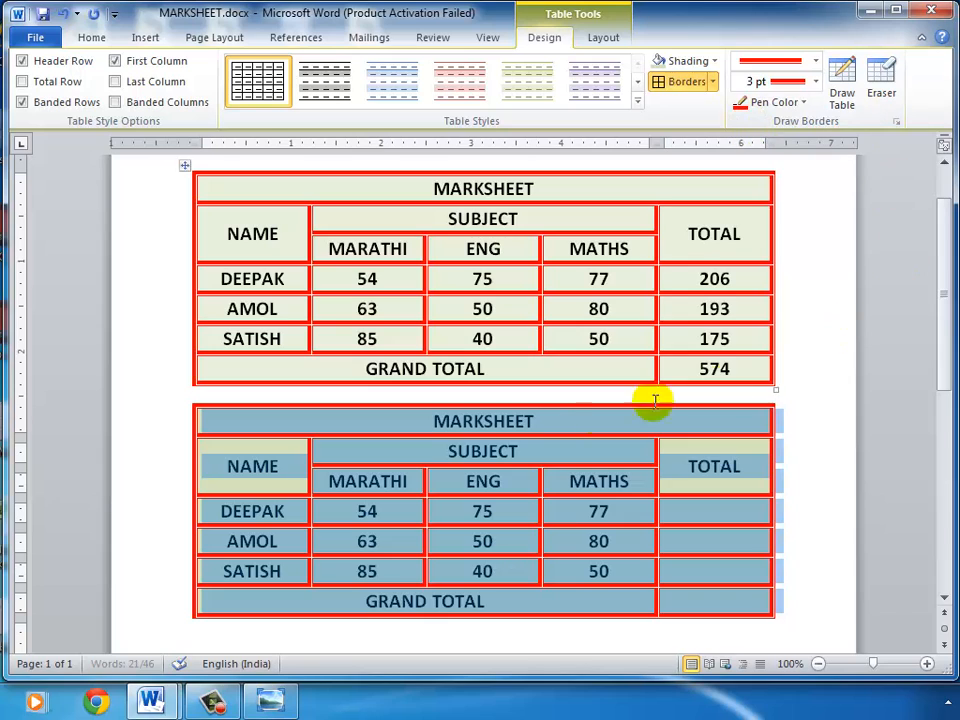
pyautogui.click(268, 465)
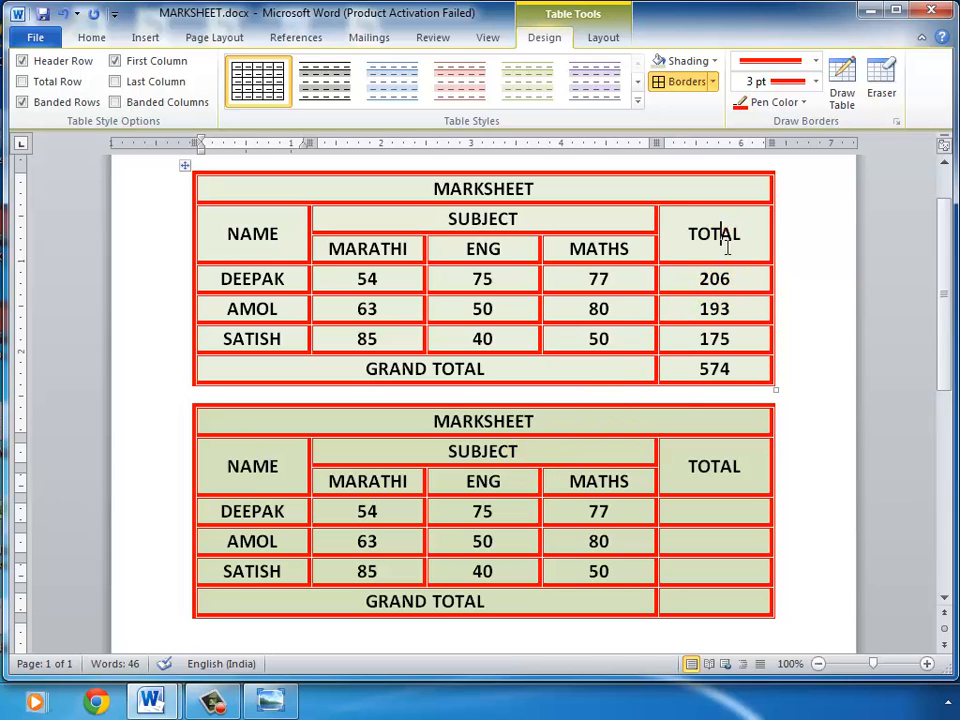
pyautogui.moveTo(724, 240); pyautogui.dragTo(718, 339)
pyautogui.click(679, 280)
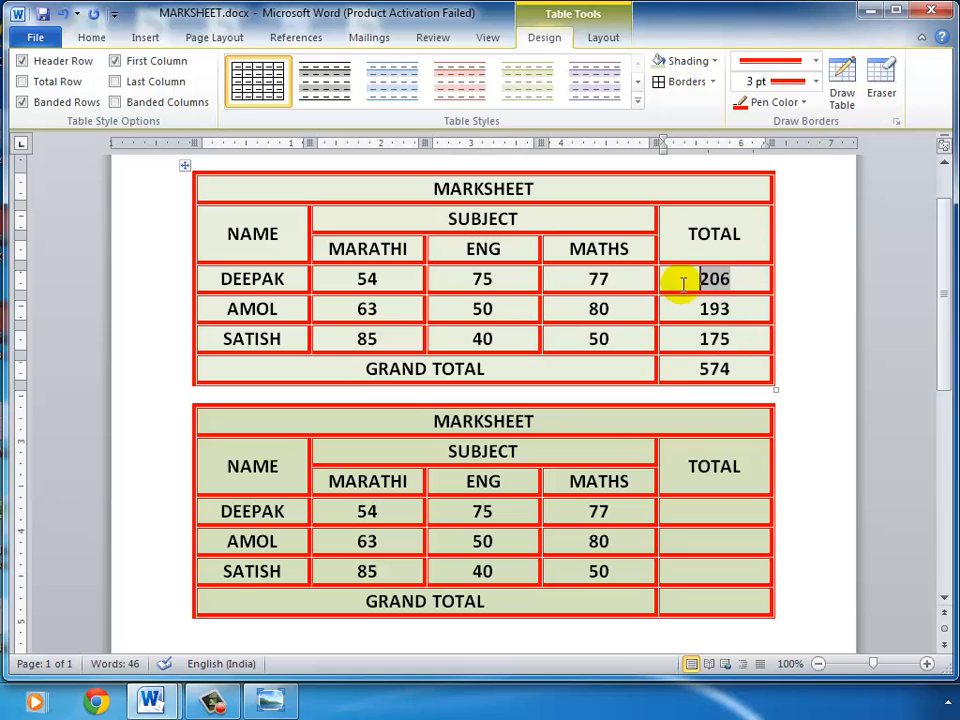
pyautogui.click(681, 510)
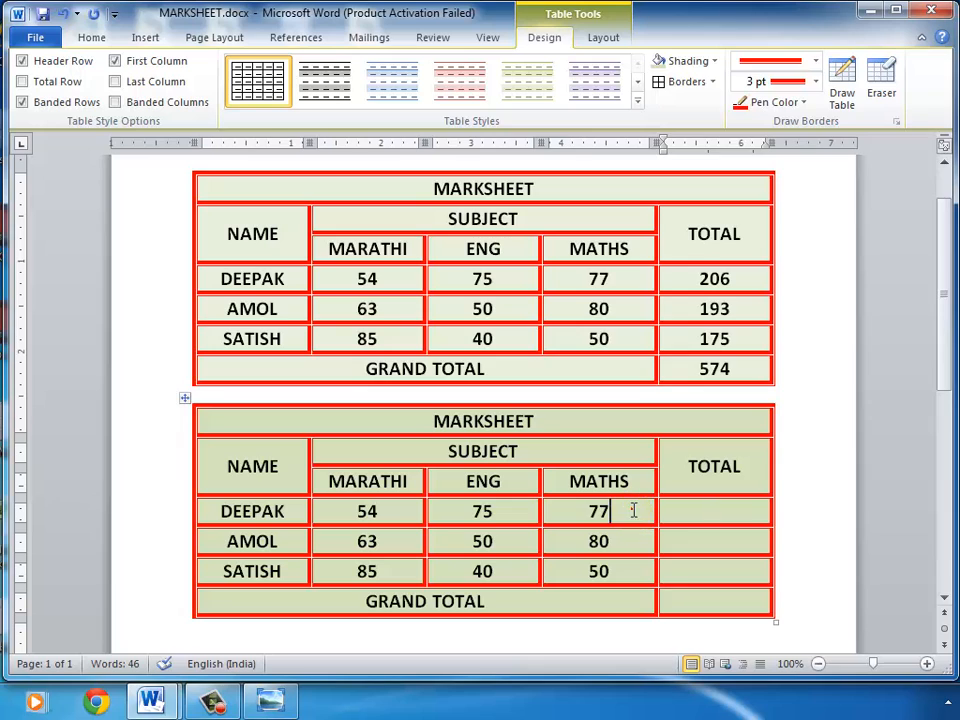
pyautogui.moveTo(632, 510); pyautogui.dragTo(364, 510)
# Step: Insert the formula =SUM(LEFT) in the TOTAL cell of the lower table's first student row
pyautogui.click(704, 512)
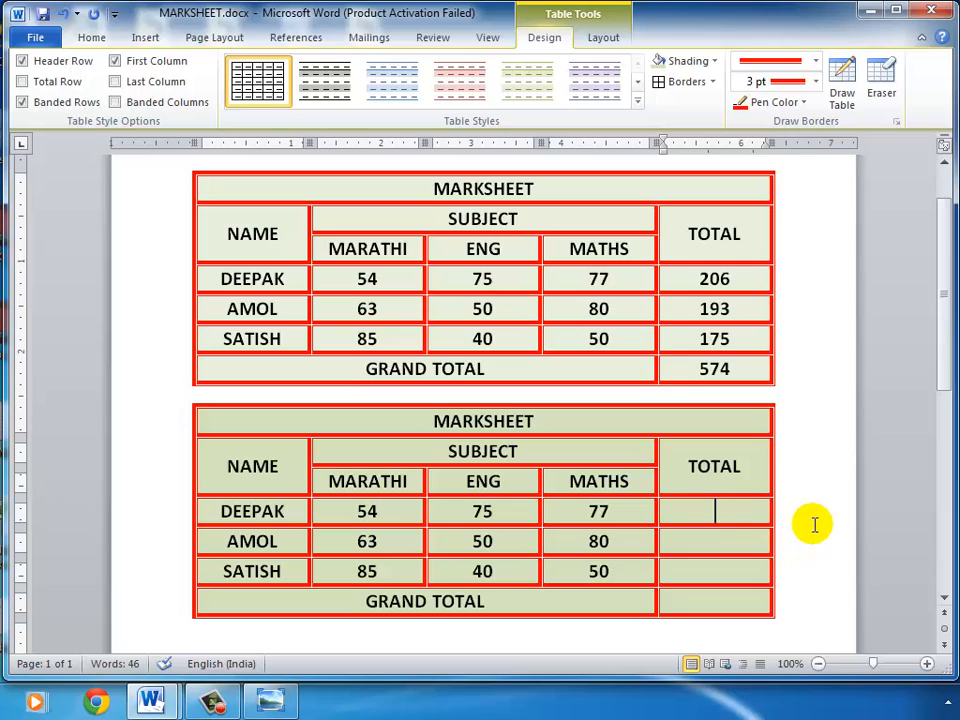
pyautogui.click(603, 40)
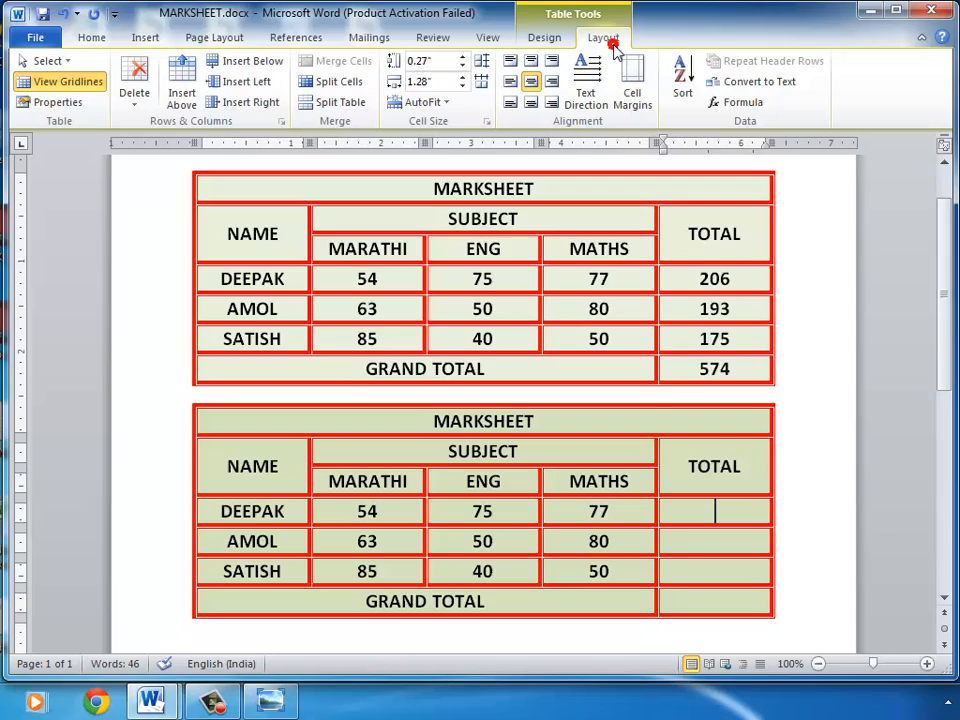
pyautogui.click(722, 104)
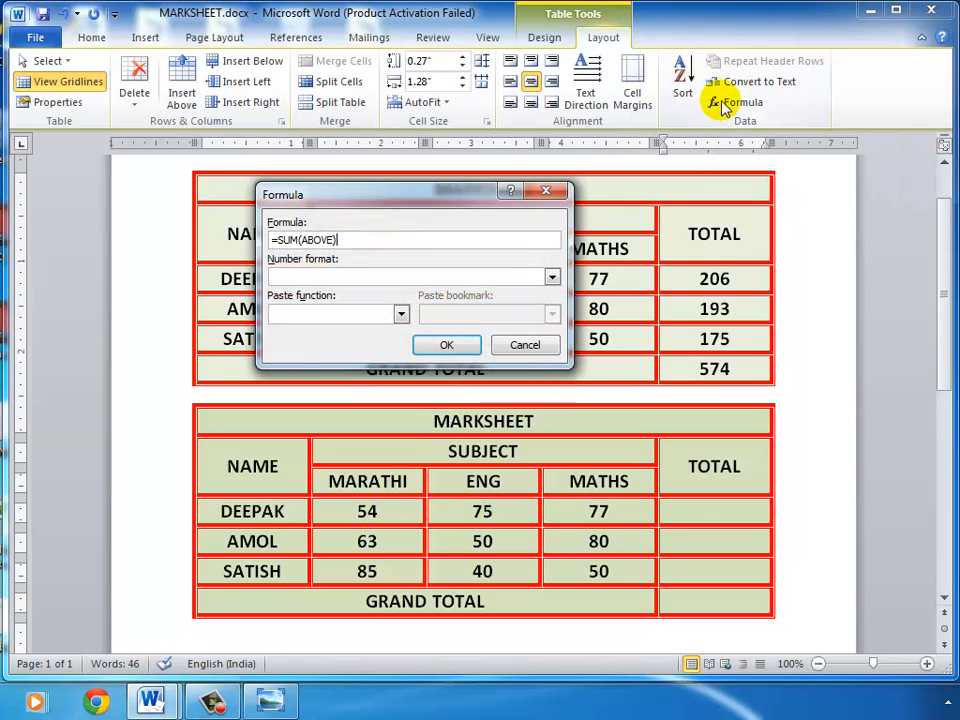
pyautogui.moveTo(412, 196); pyautogui.dragTo(439, 190)
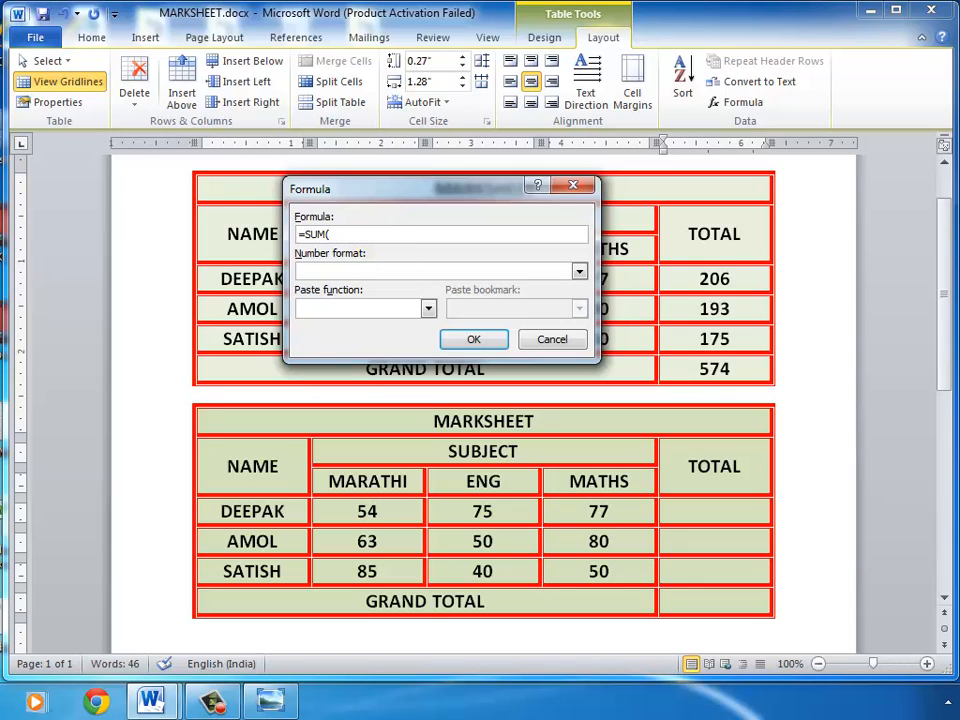
pyautogui.write('LEFT')
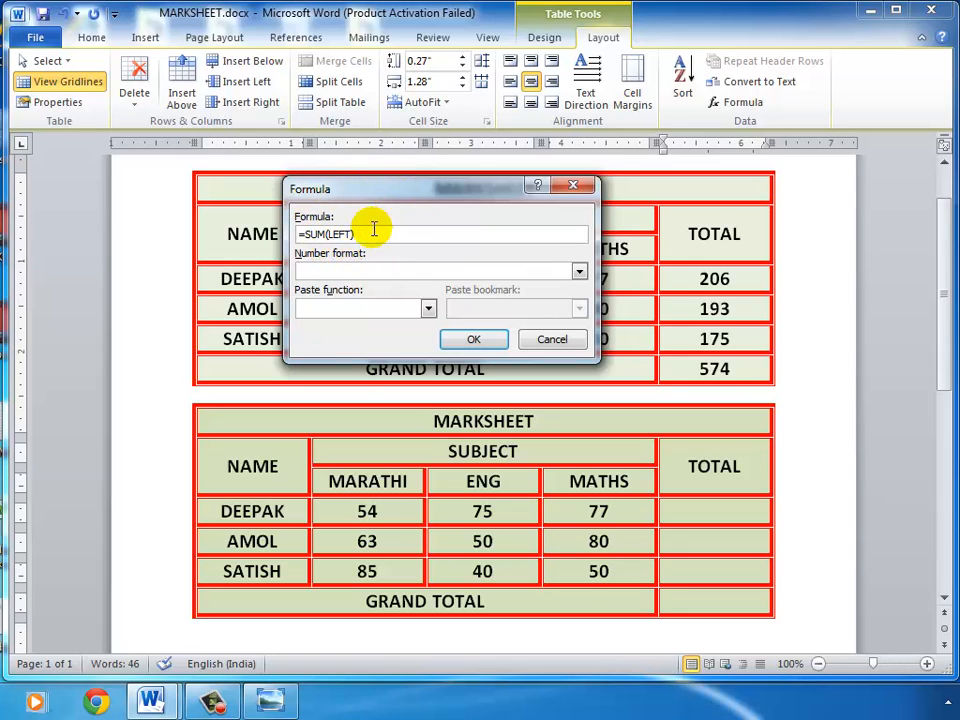
pyautogui.moveTo(371, 232); pyautogui.dragTo(294, 233)
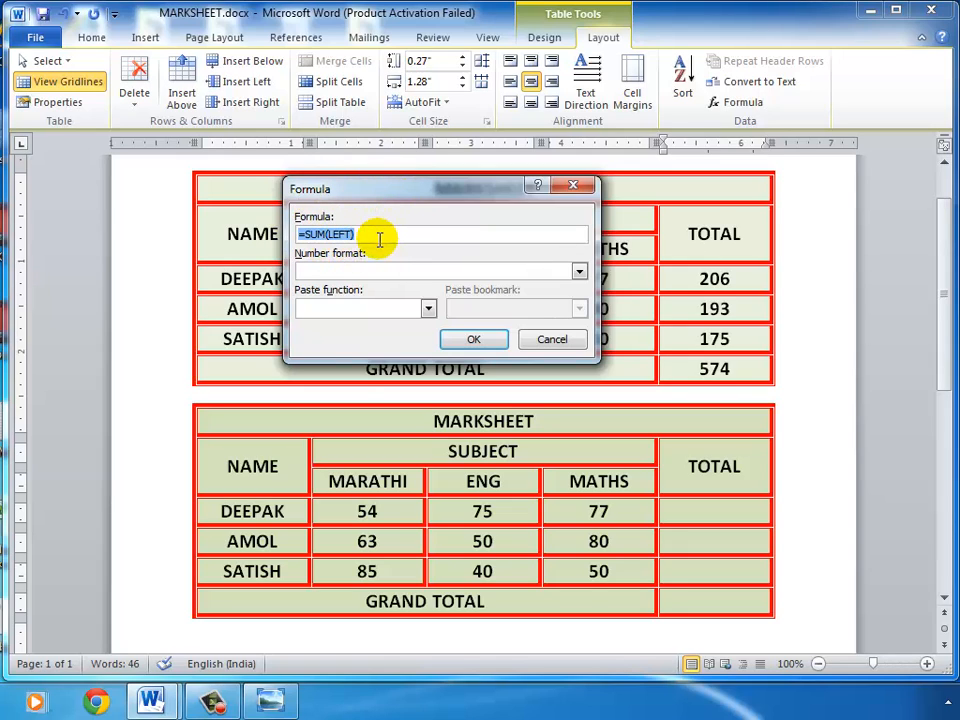
pyautogui.click(380, 232)
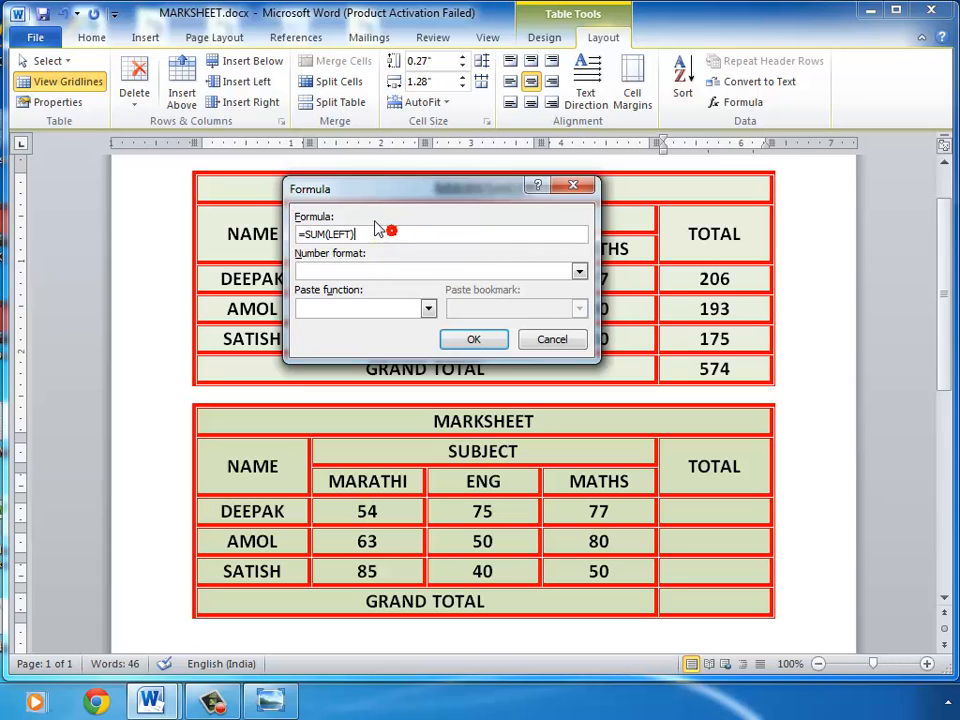
pyautogui.click(478, 348)
pyautogui.click(476, 342)
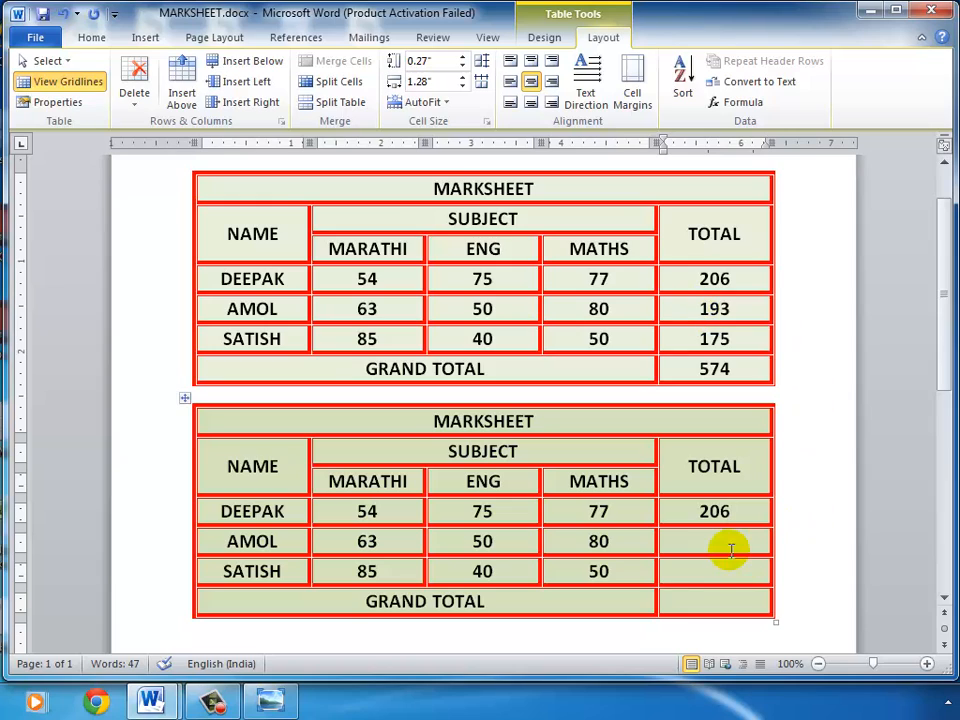
# Step: Insert the formula =SUM(LEFT) in the TOTAL cell of the lower table's second student row
pyautogui.click(699, 543)
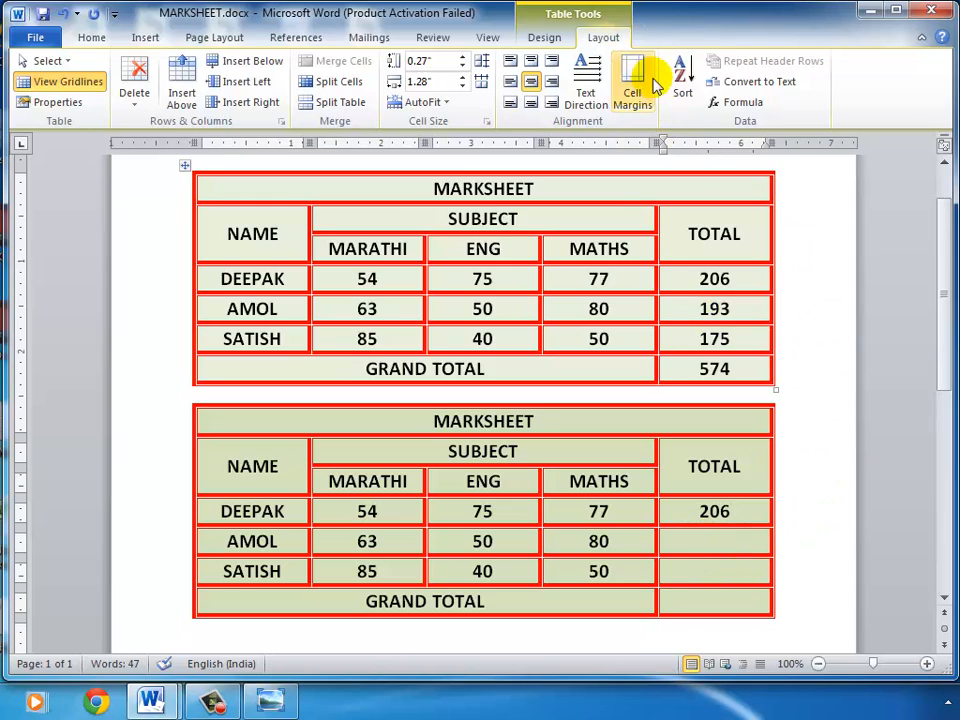
pyautogui.click(735, 112)
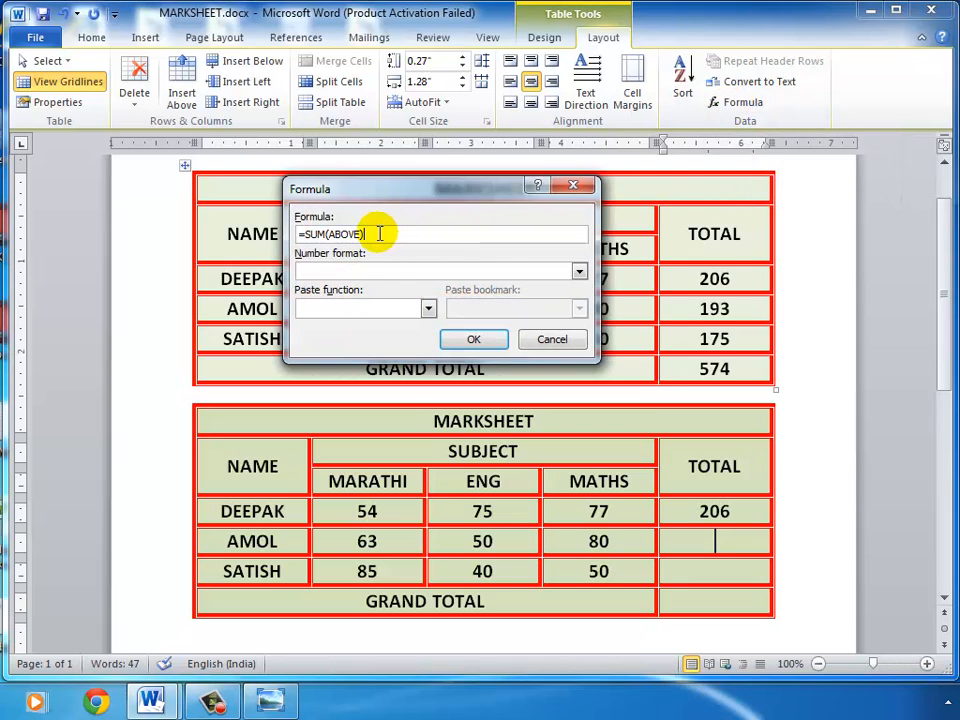
pyautogui.moveTo(377, 231); pyautogui.dragTo(157, 233)
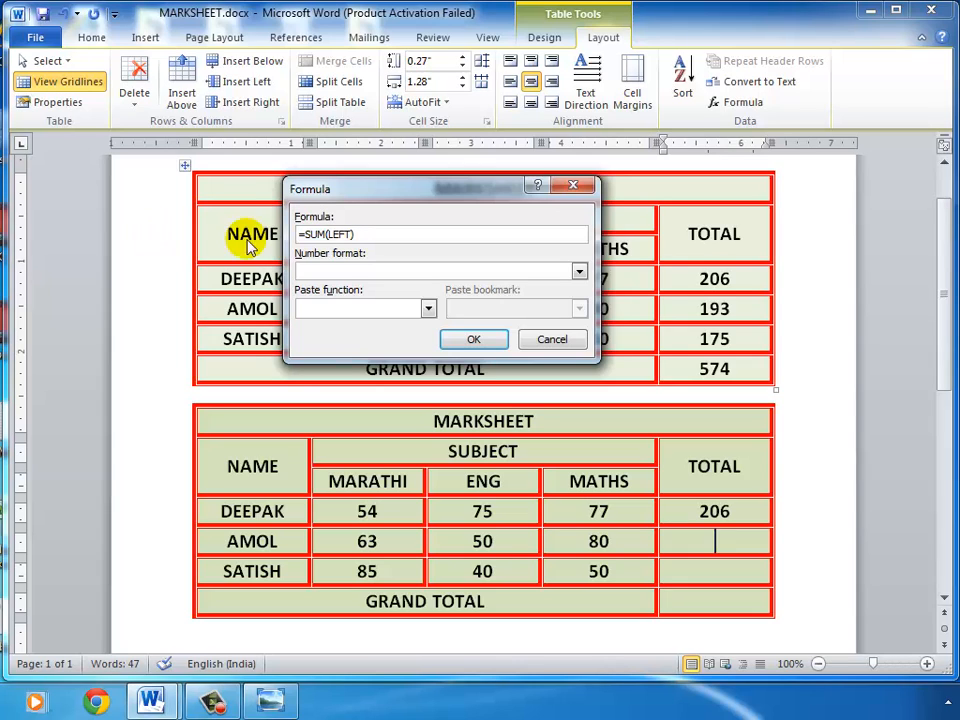
pyautogui.click(467, 338)
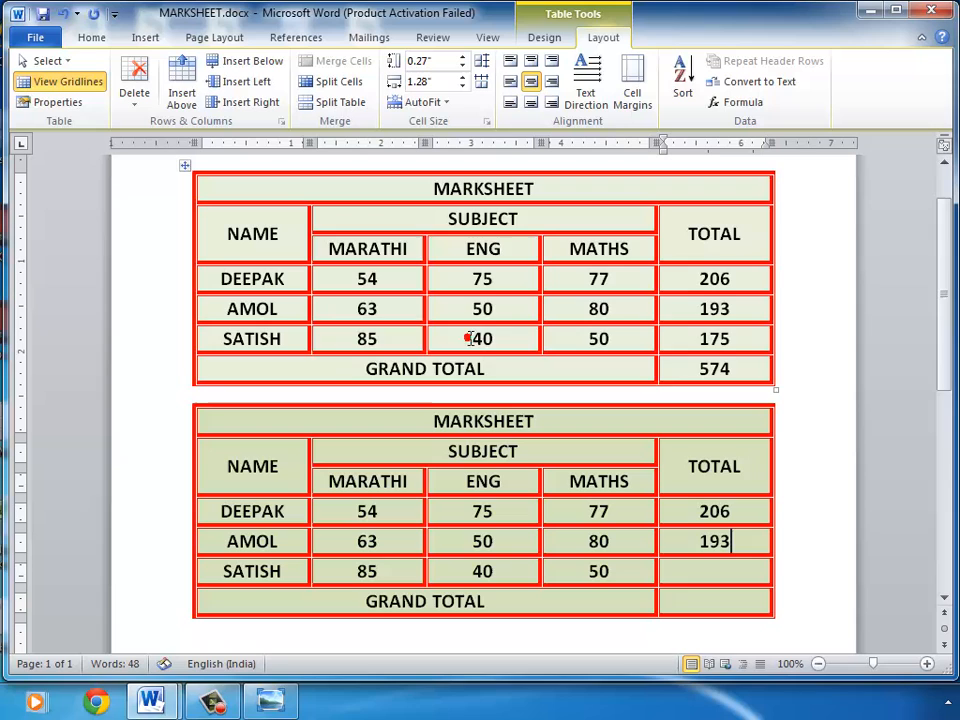
# Step: Insert the formula =SUM(LEFT) in the TOTAL cell of the lower table's third student row
pyautogui.click(705, 569)
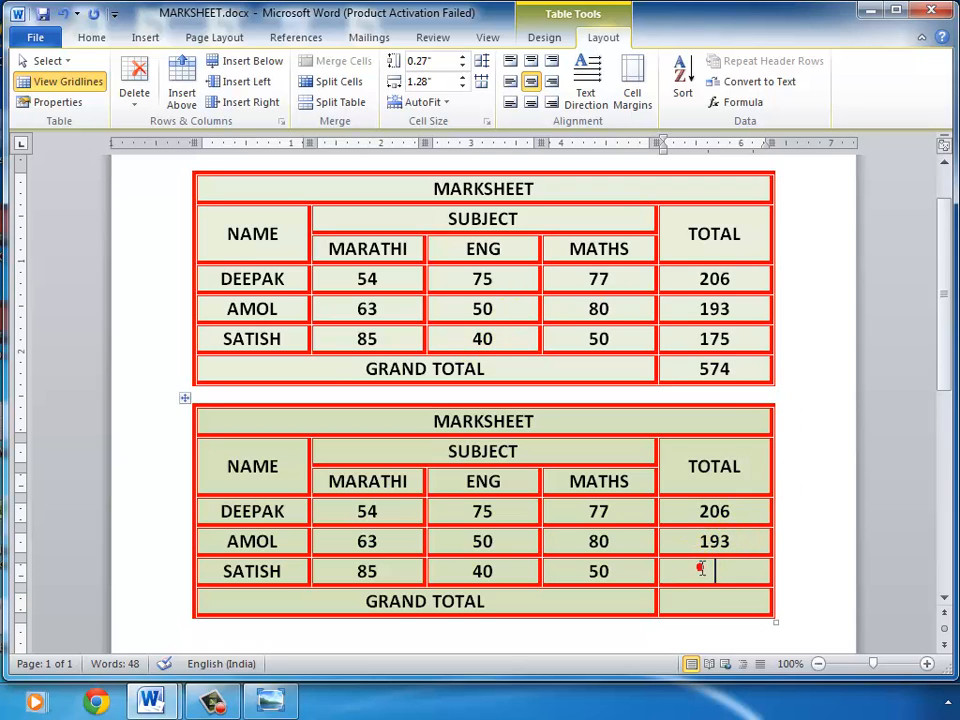
pyautogui.click(735, 103)
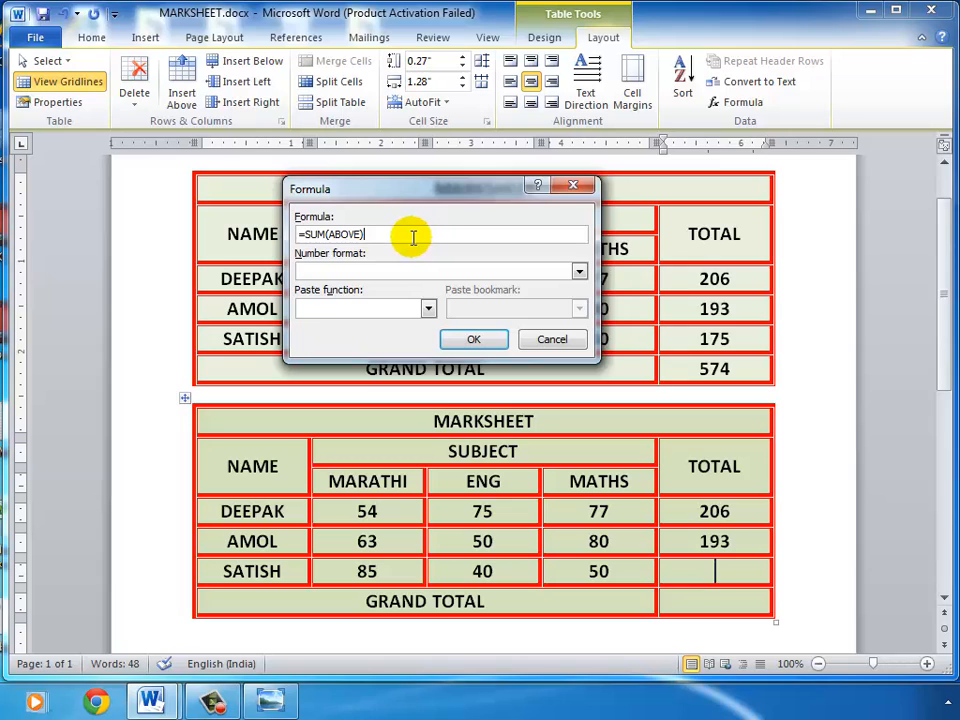
pyautogui.moveTo(407, 236); pyautogui.dragTo(171, 236)
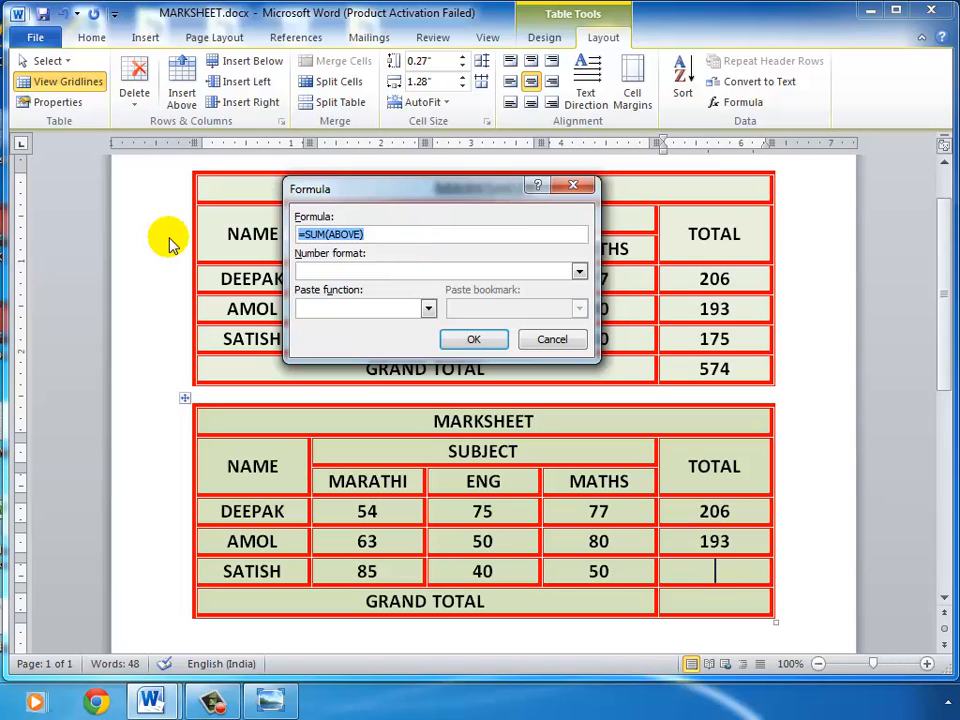
pyautogui.write('=SUM(LEFT)')
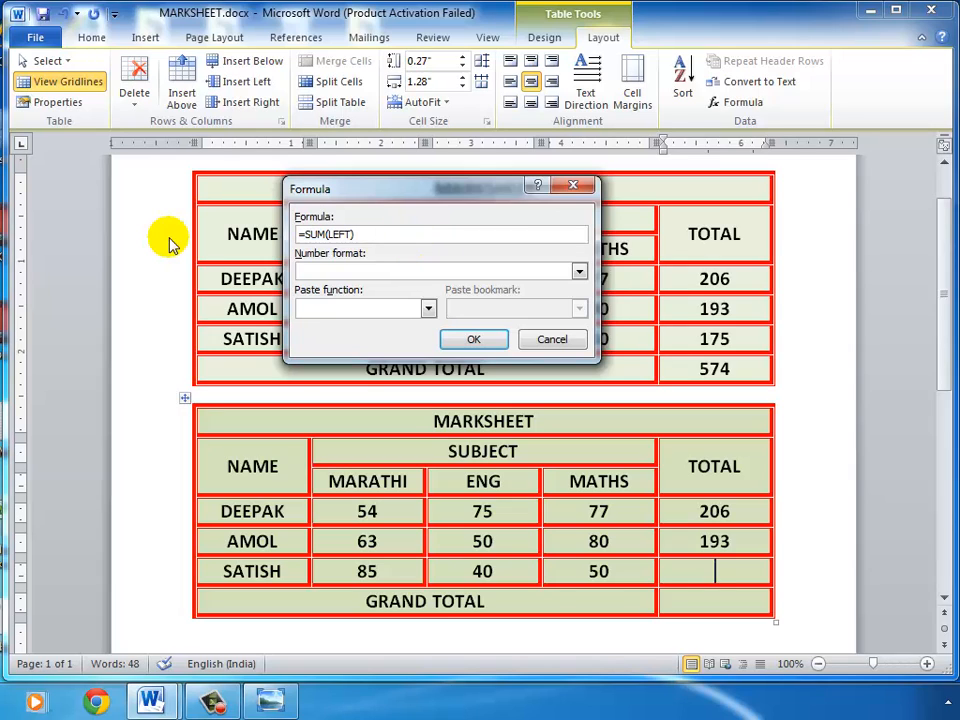
pyautogui.click(463, 339)
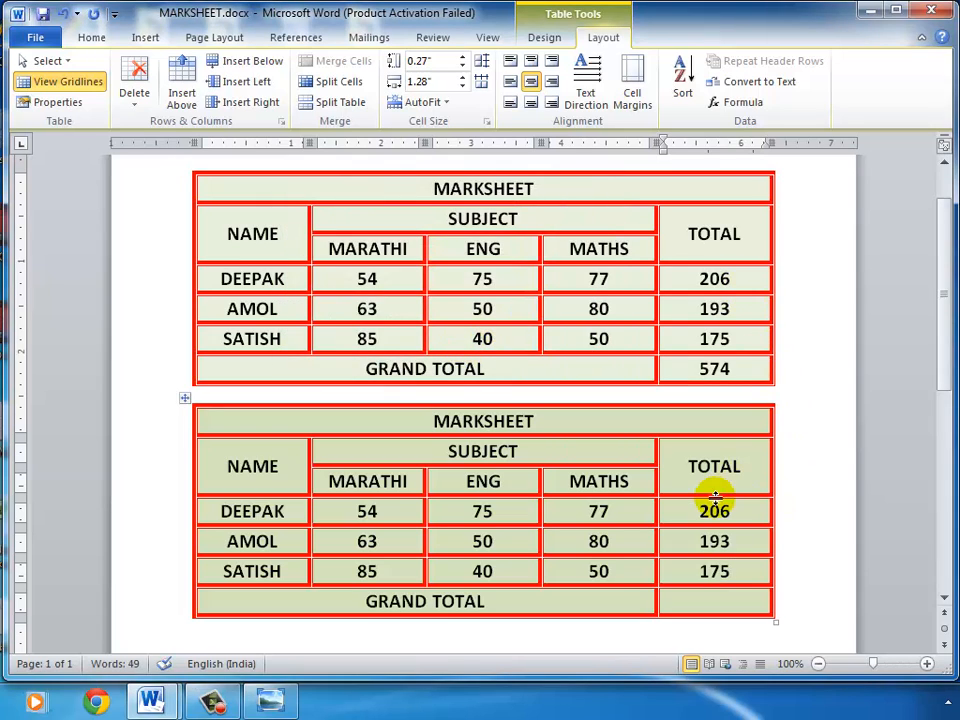
# Step: Insert the formula =SUM(ABOVE) in the value cell of the lower table's GRAND TOTAL row
pyautogui.moveTo(738, 511); pyautogui.dragTo(722, 583)
pyautogui.click(707, 598)
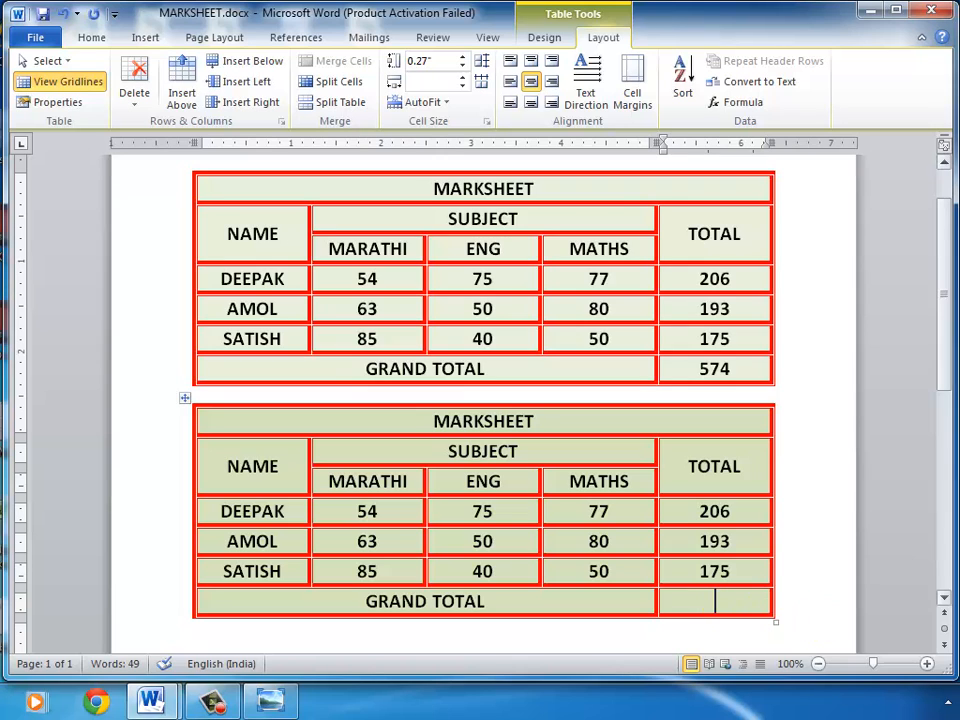
pyautogui.click(750, 110)
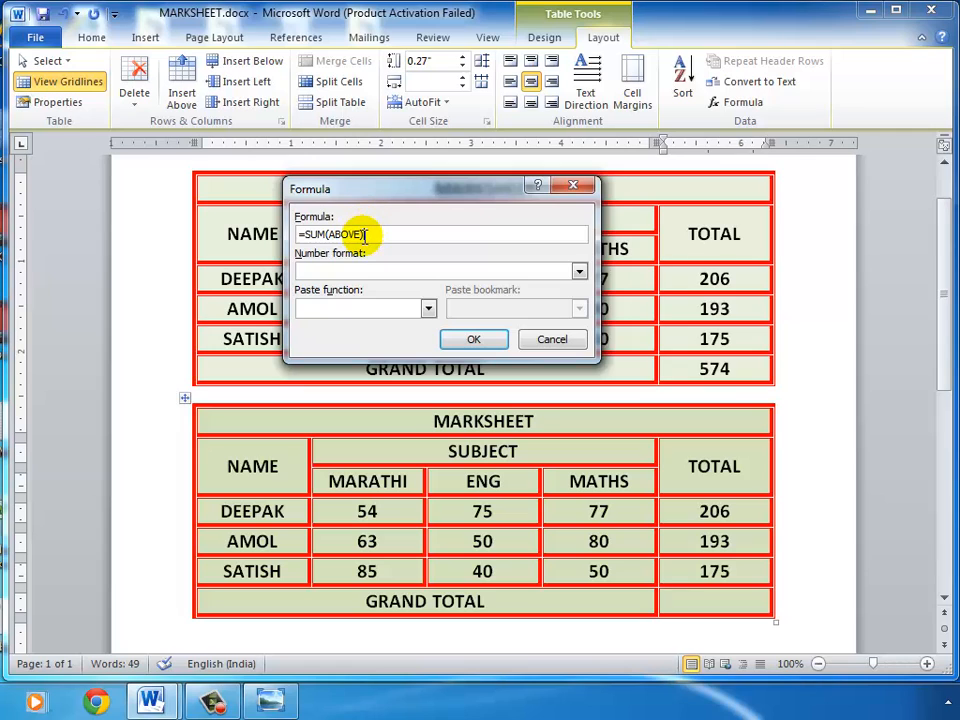
pyautogui.click(486, 344)
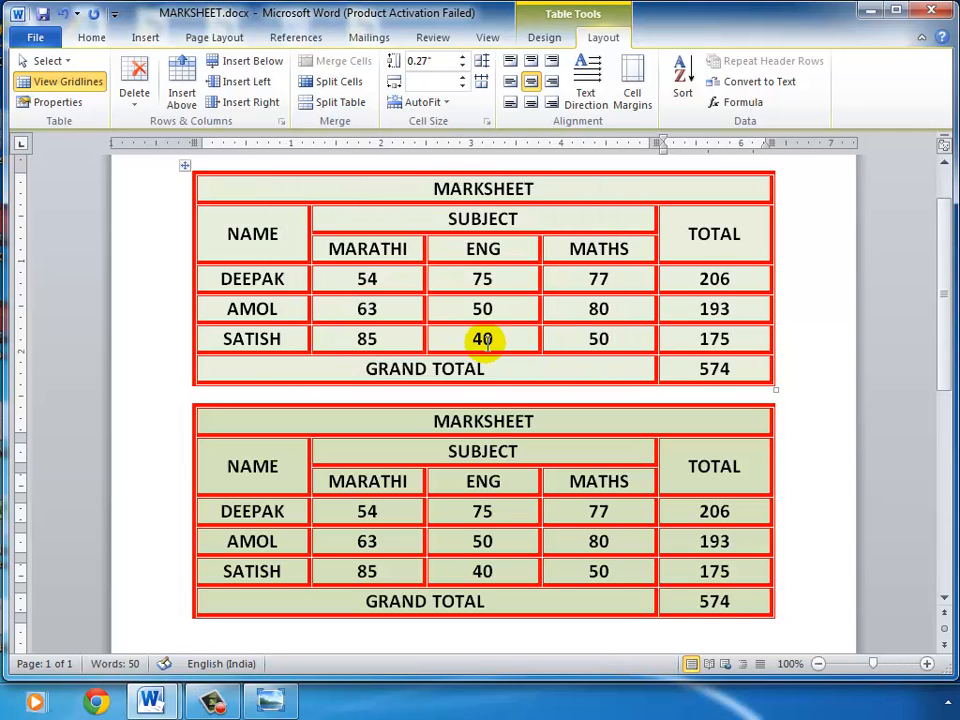
pyautogui.scroll(-1, 619, 594)
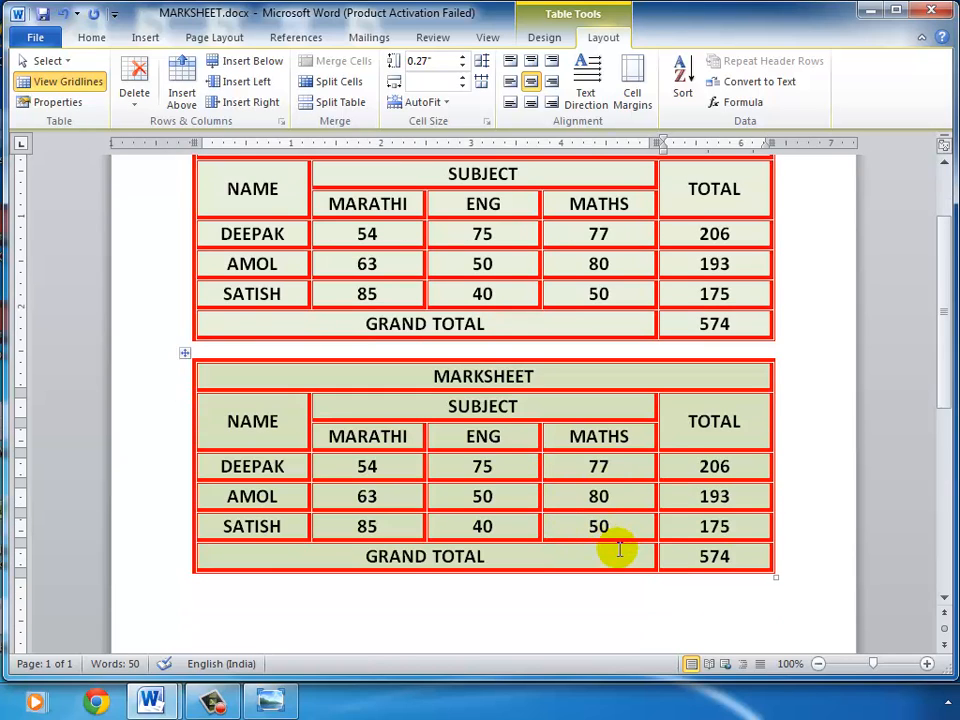
pyautogui.scroll(1, 619, 546)
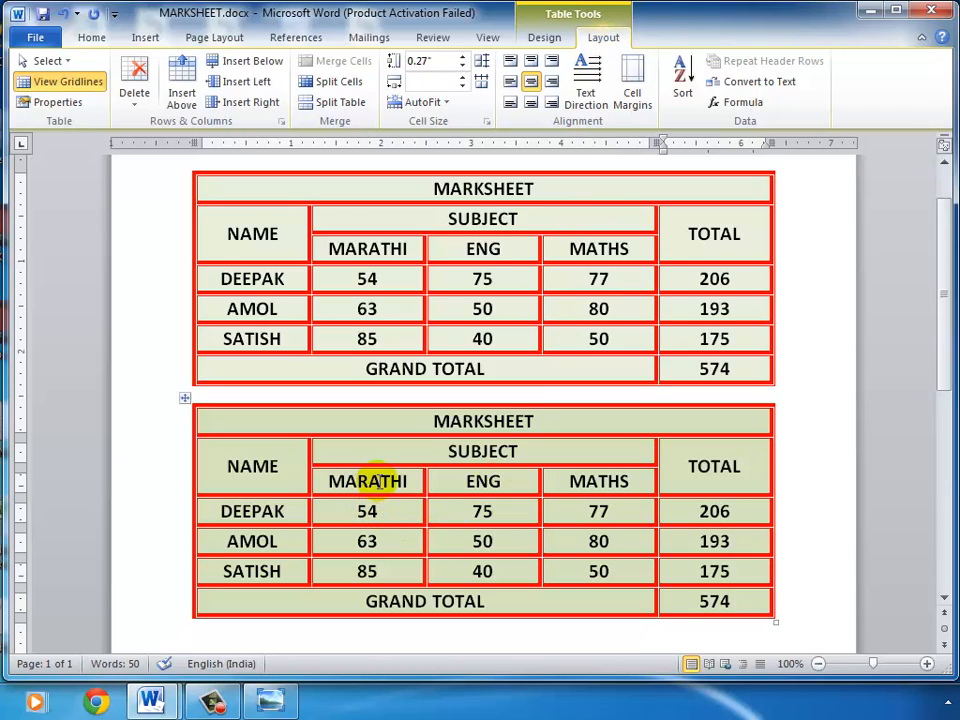
pyautogui.moveTo(375, 485); pyautogui.dragTo(580, 487)
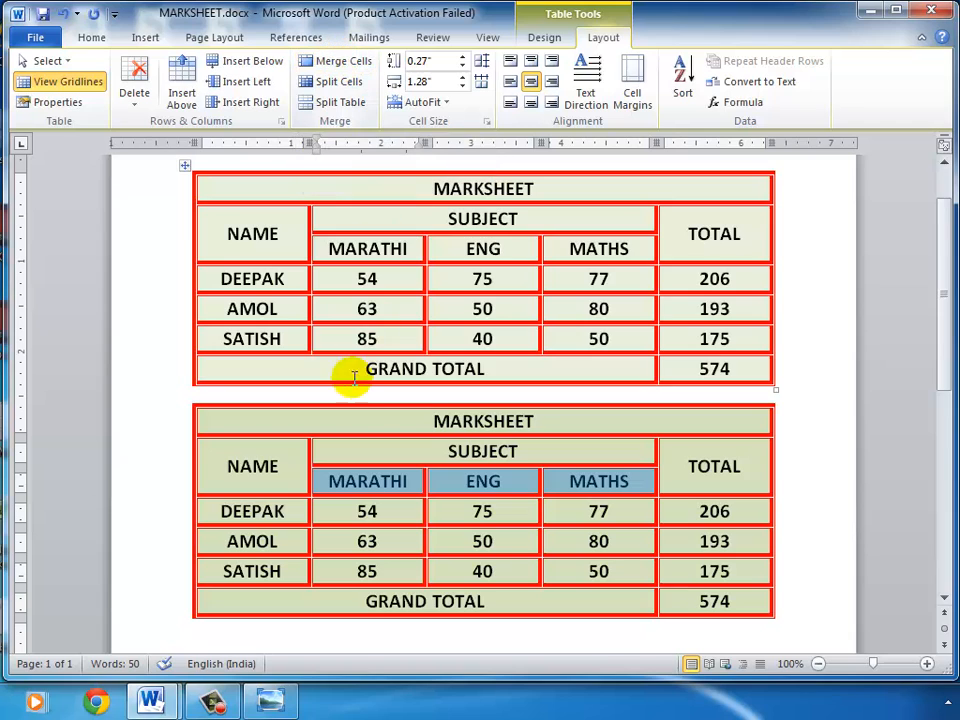
pyautogui.click(360, 452)
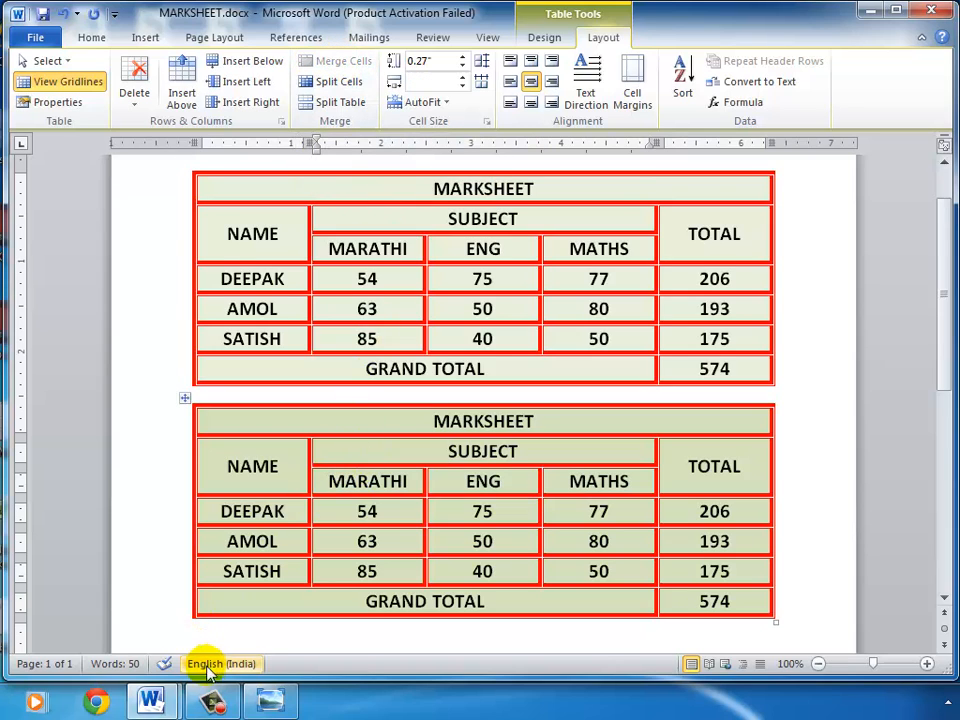
pyautogui.click(213, 697)
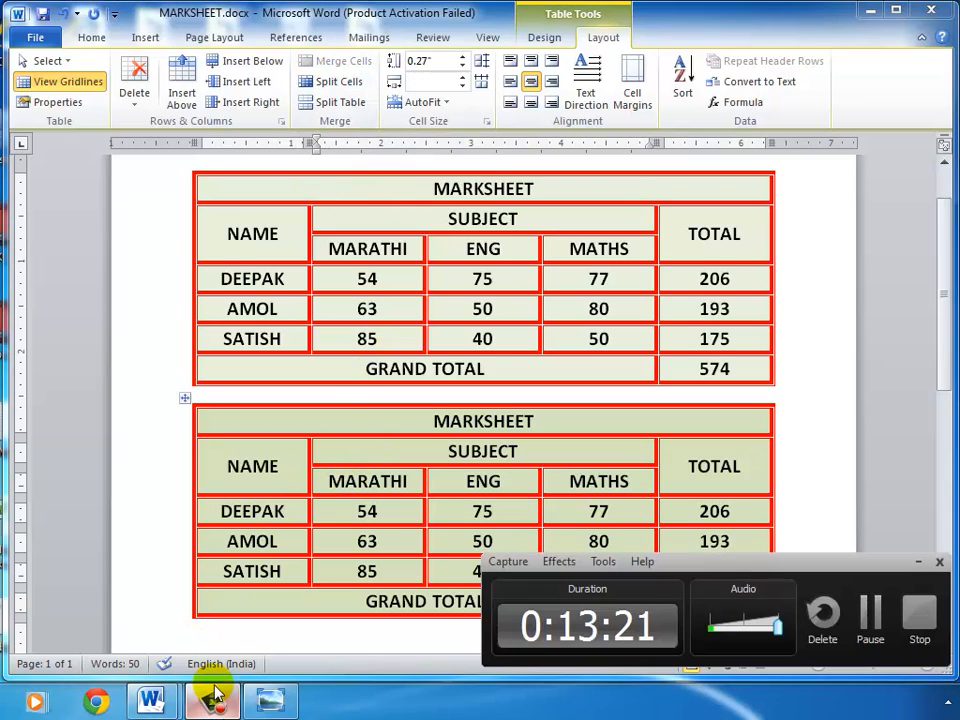
pyautogui.click(918, 562)
pyautogui.click(540, 449)
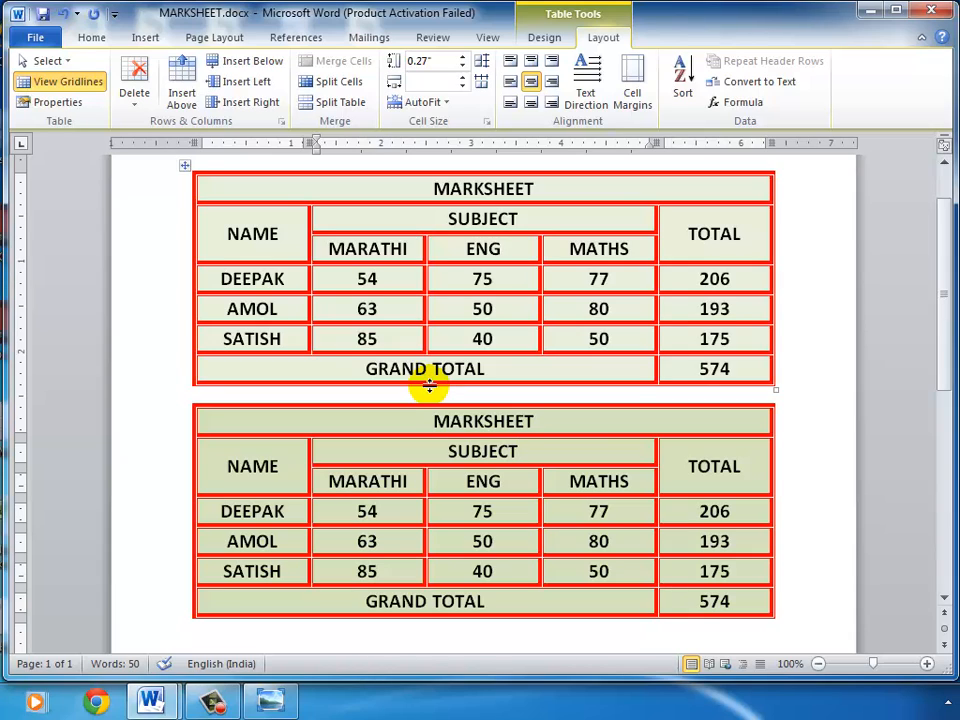
# Step: Delete the entire lower marksheet table from the document
pyautogui.click(584, 418)
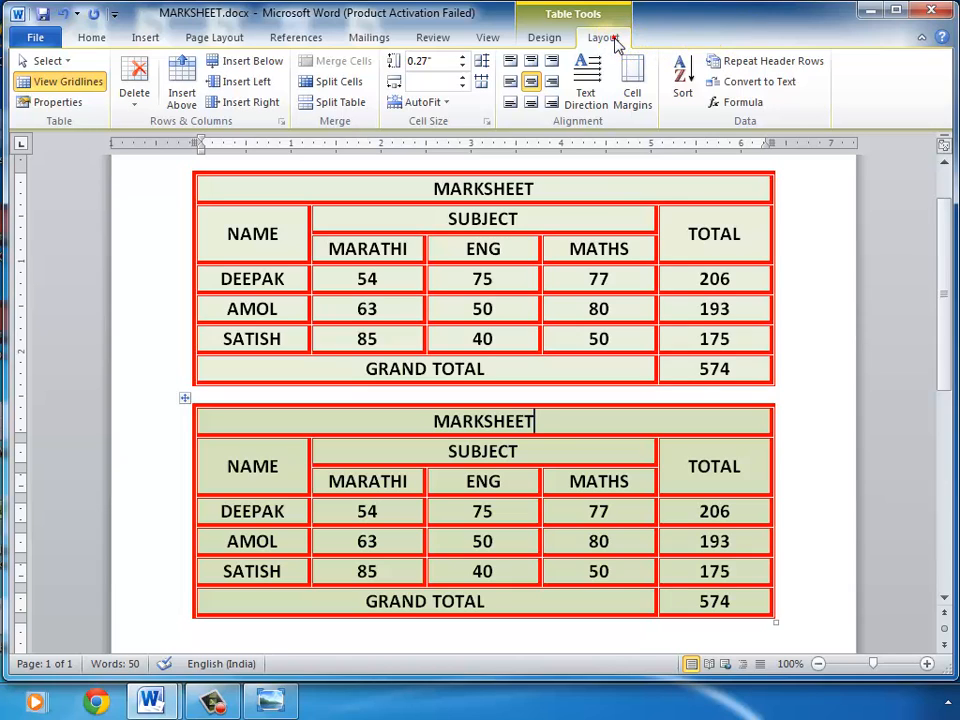
pyautogui.click(133, 110)
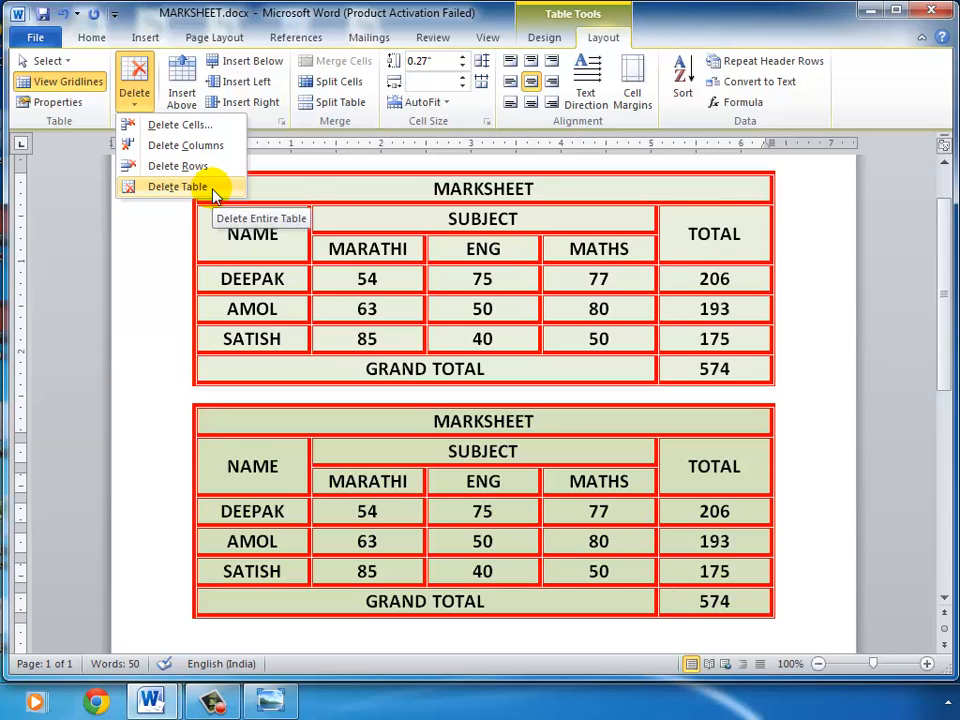
pyautogui.click(178, 187)
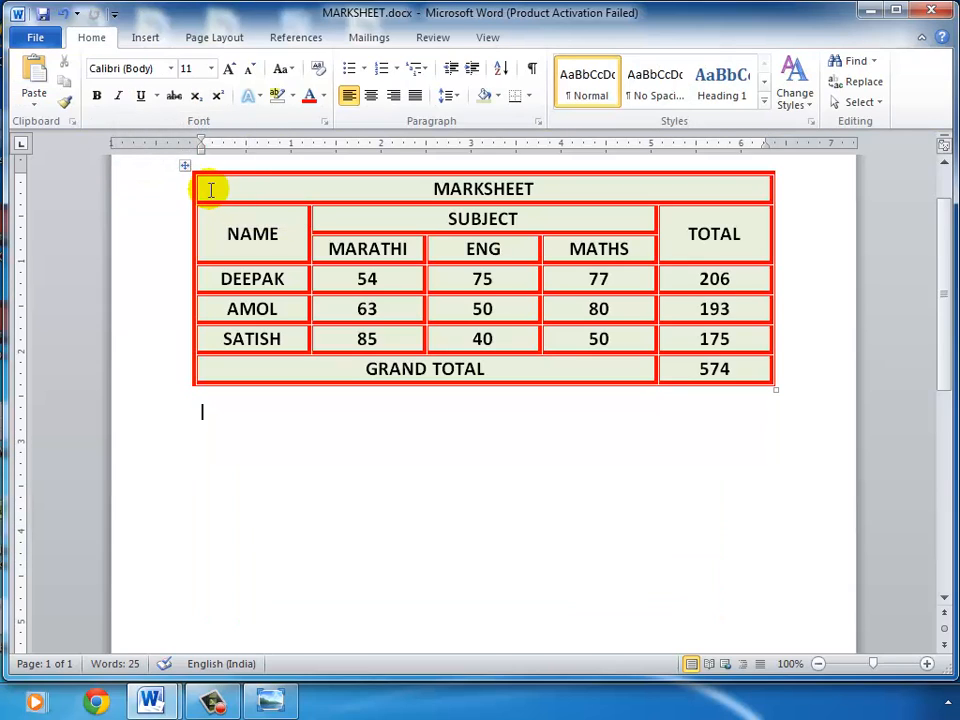
# Step: Delete the remaining marksheet table and undo that deletion
pyautogui.click(677, 226)
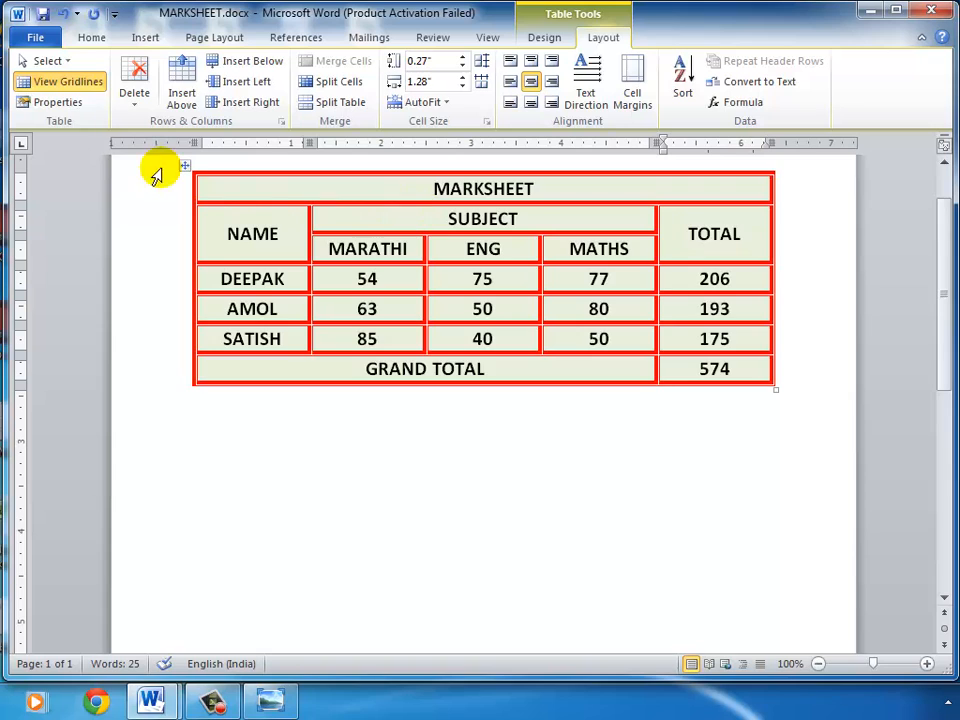
pyautogui.click(136, 98)
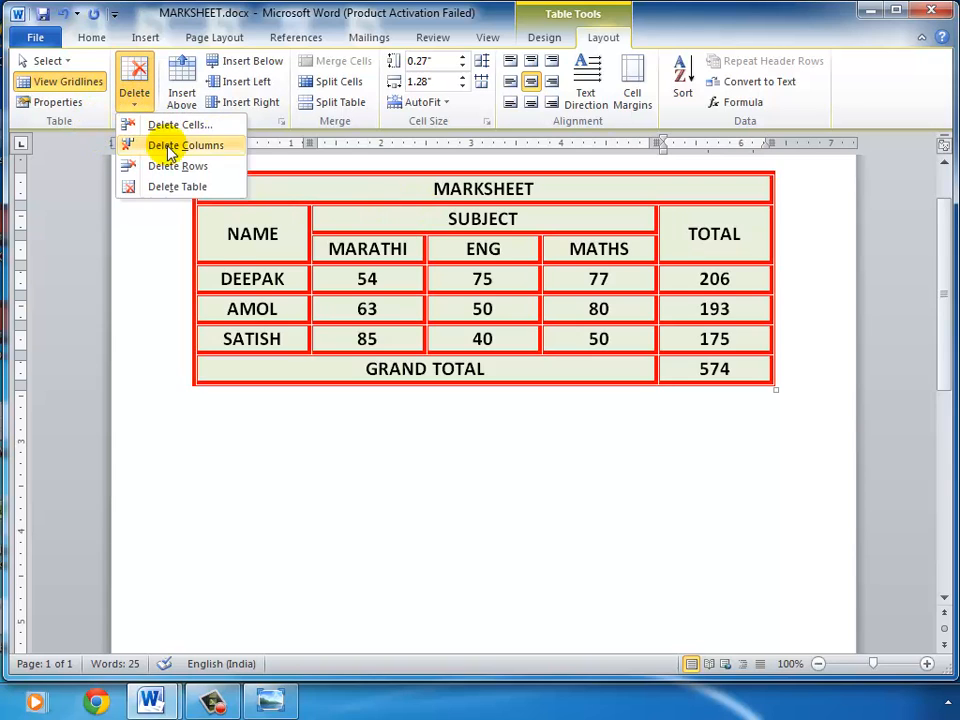
pyautogui.click(178, 187)
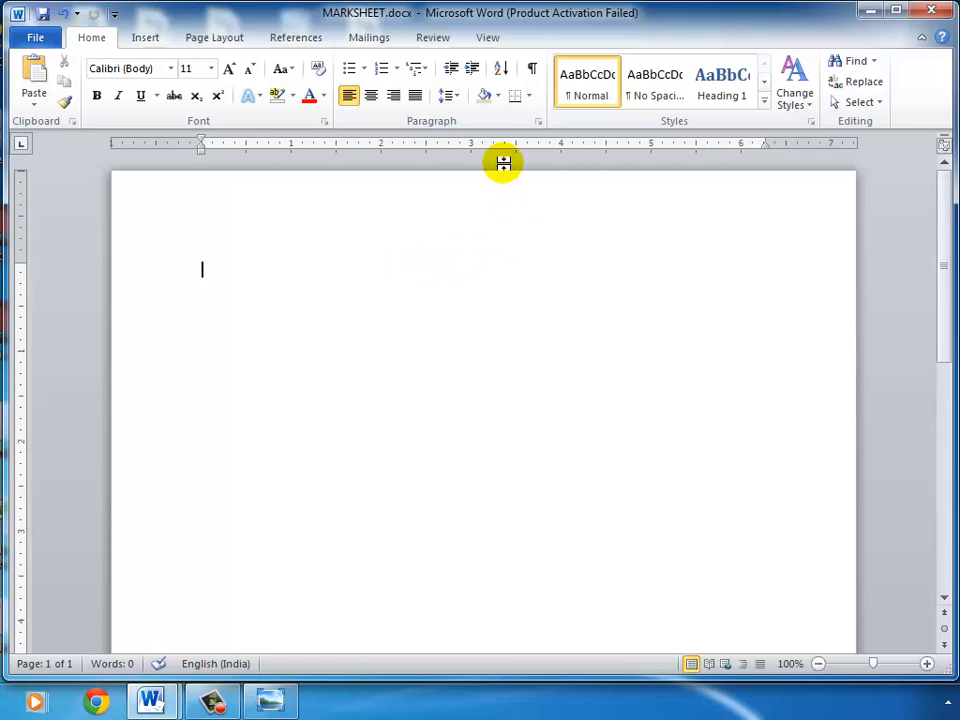
pyautogui.hotkey('ctrl', 'z')
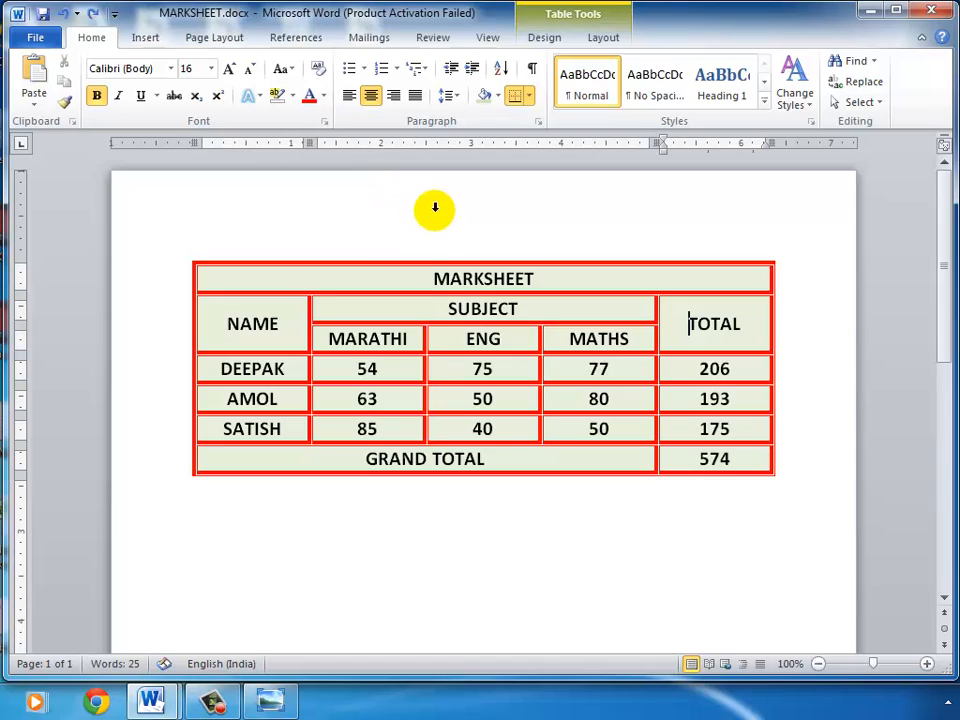
# Step: Delete the entire marksheet table from the document, leaving a blank page
pyautogui.click(603, 37)
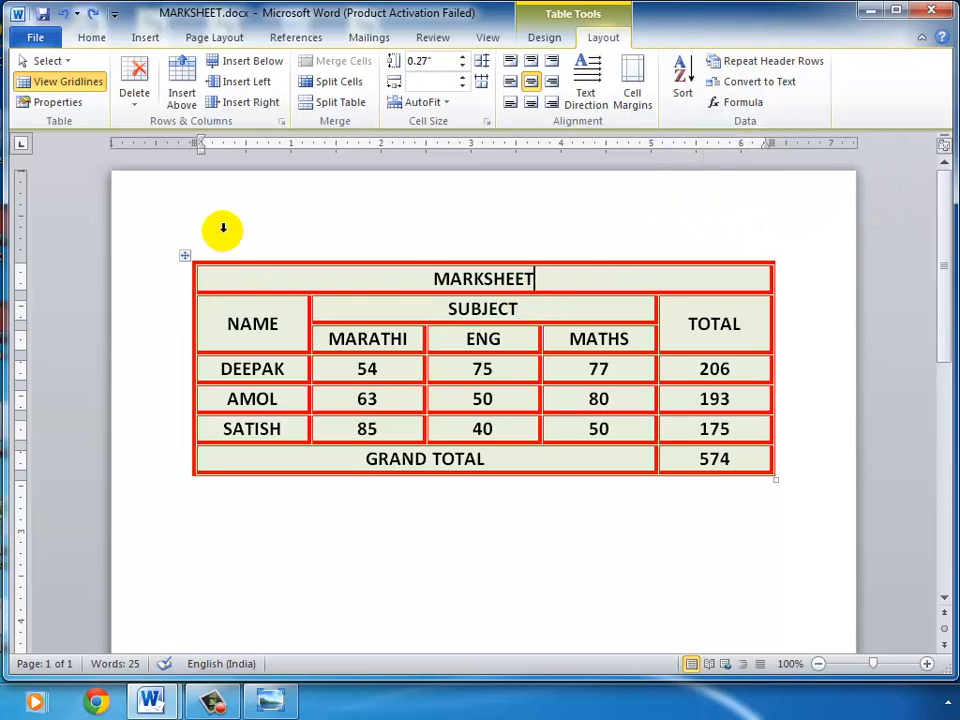
pyautogui.click(130, 95)
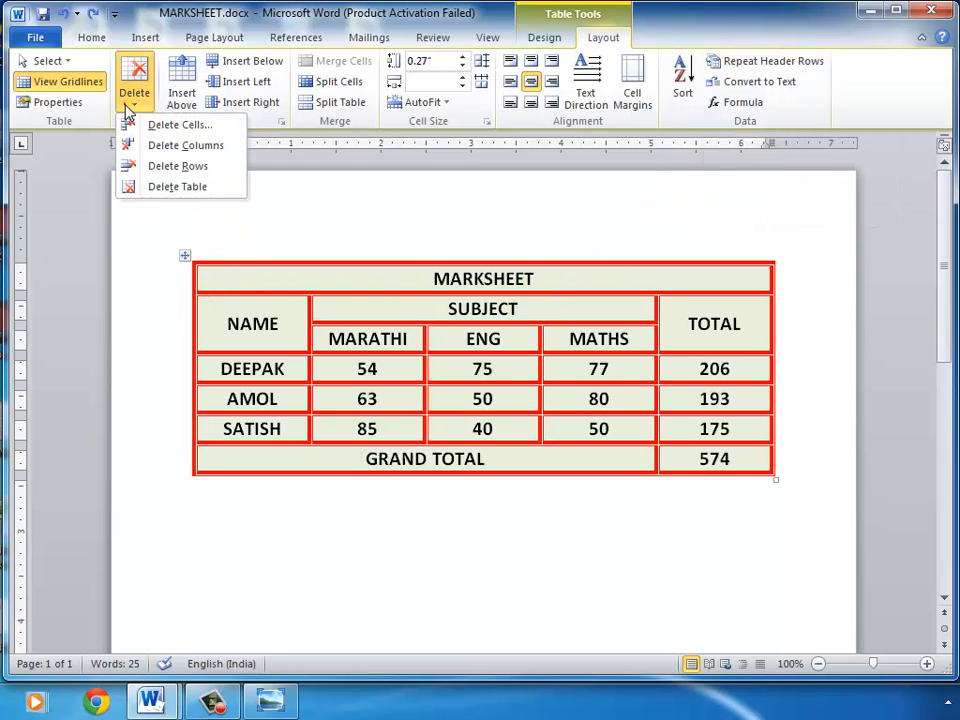
pyautogui.click(177, 193)
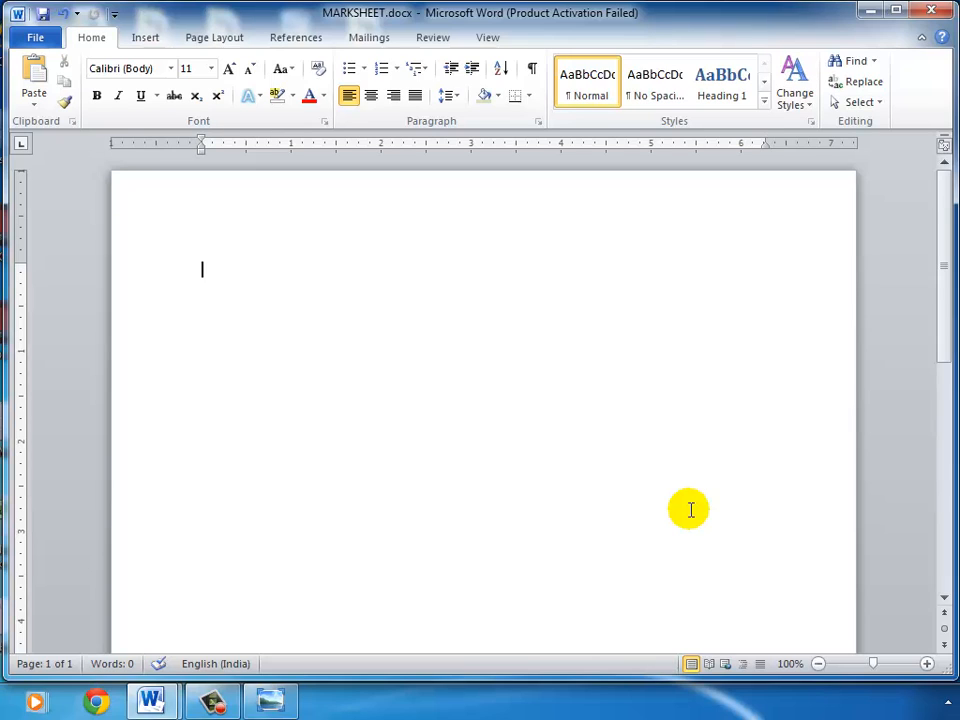
# Step: Insert a table with 5 columns and 200 rows into the blank document
pyautogui.click(152, 42)
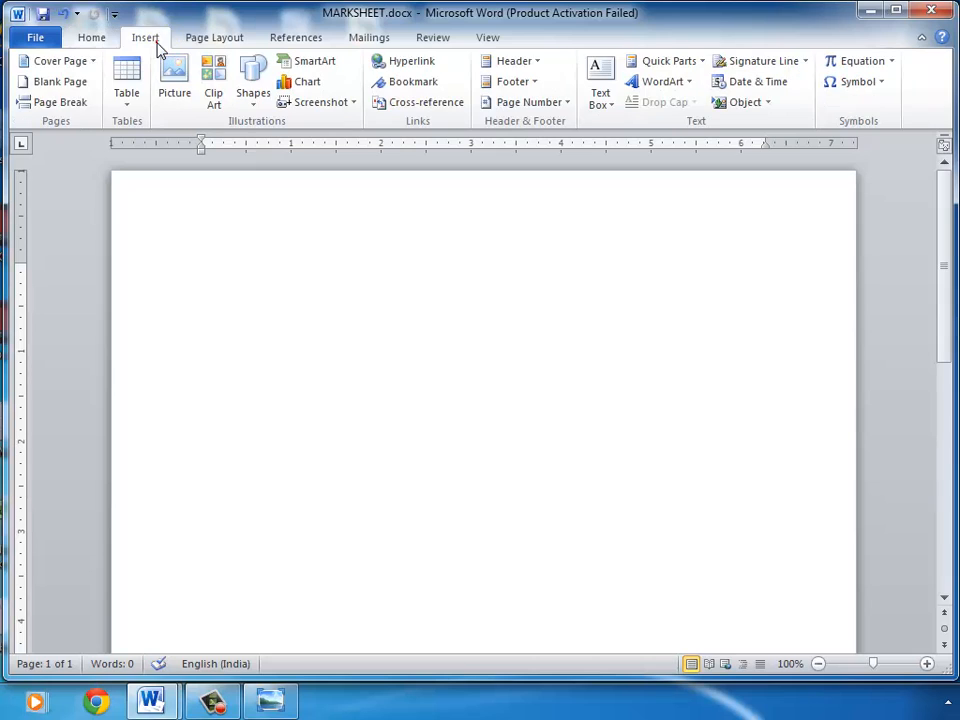
pyautogui.click(133, 106)
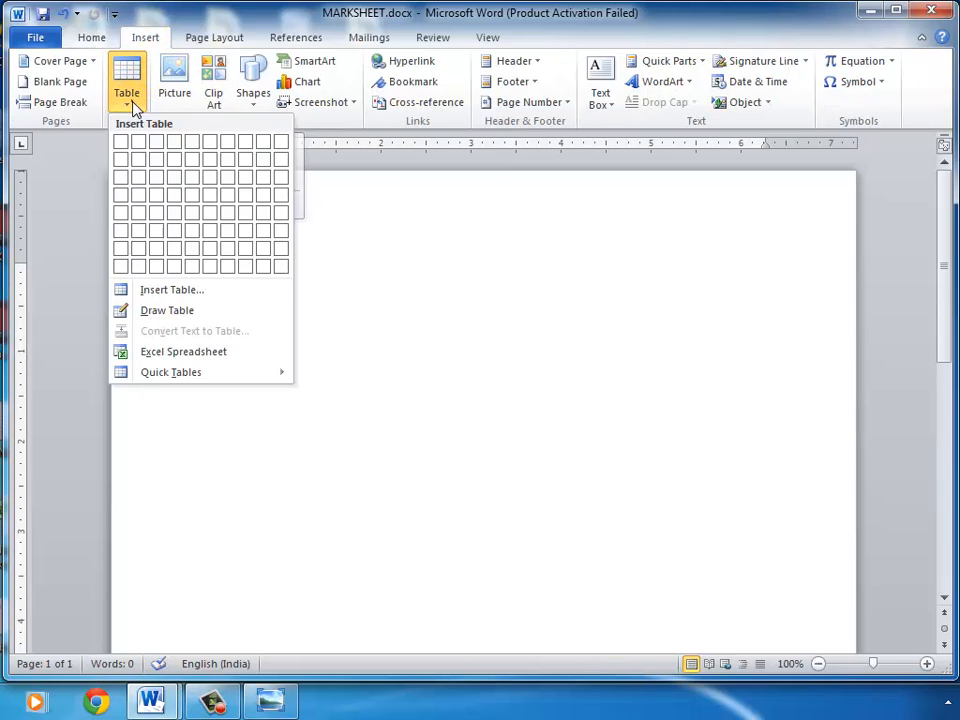
pyautogui.click(220, 299)
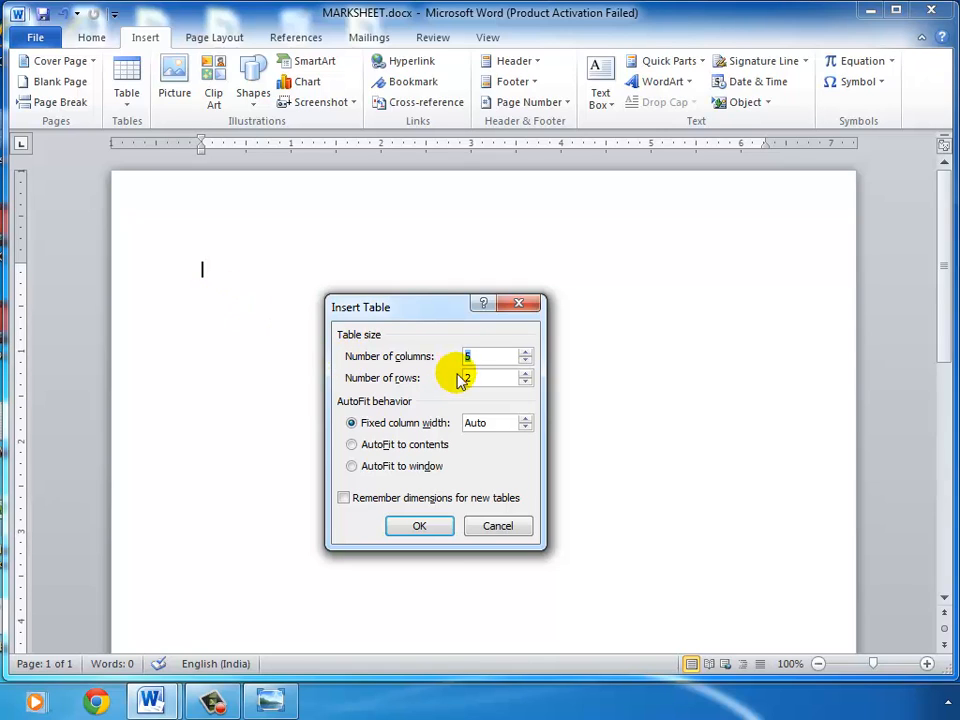
pyautogui.click(505, 377)
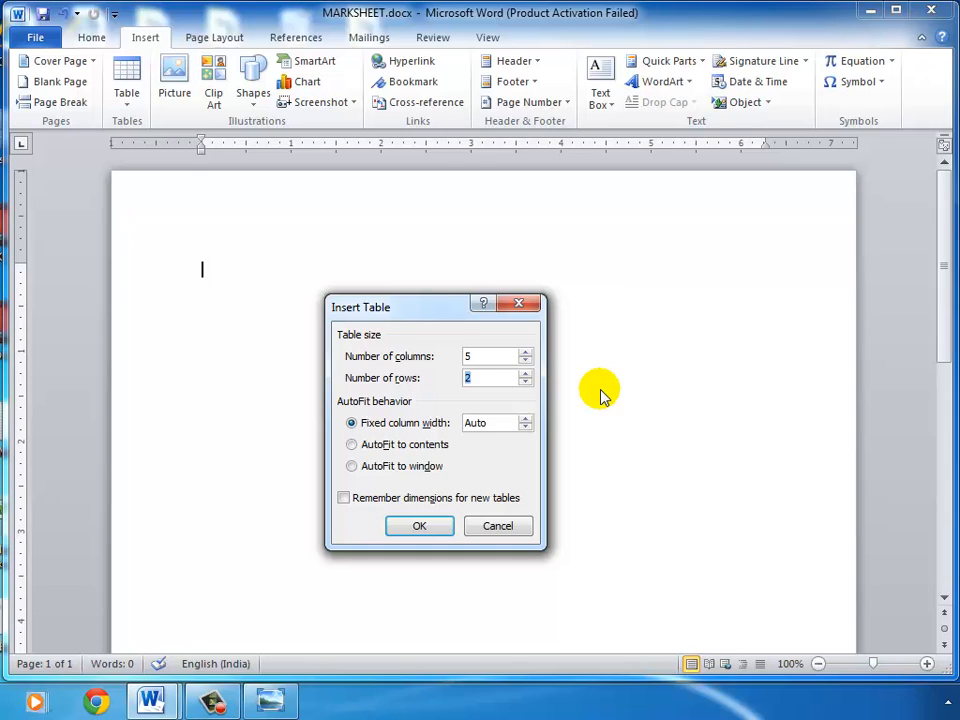
pyautogui.write('200')
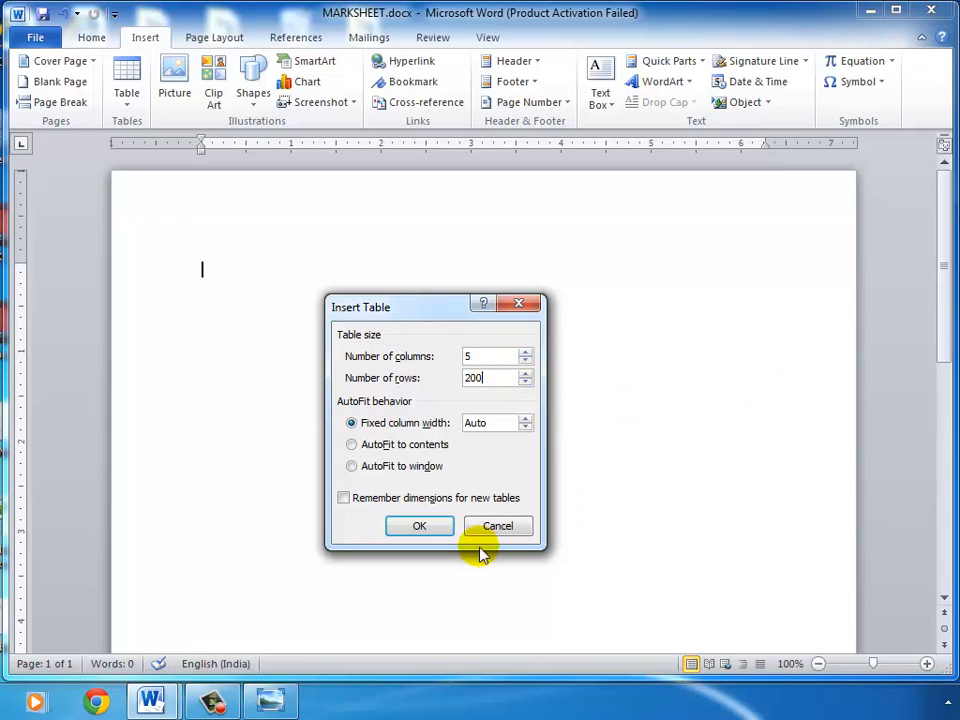
pyautogui.click(420, 527)
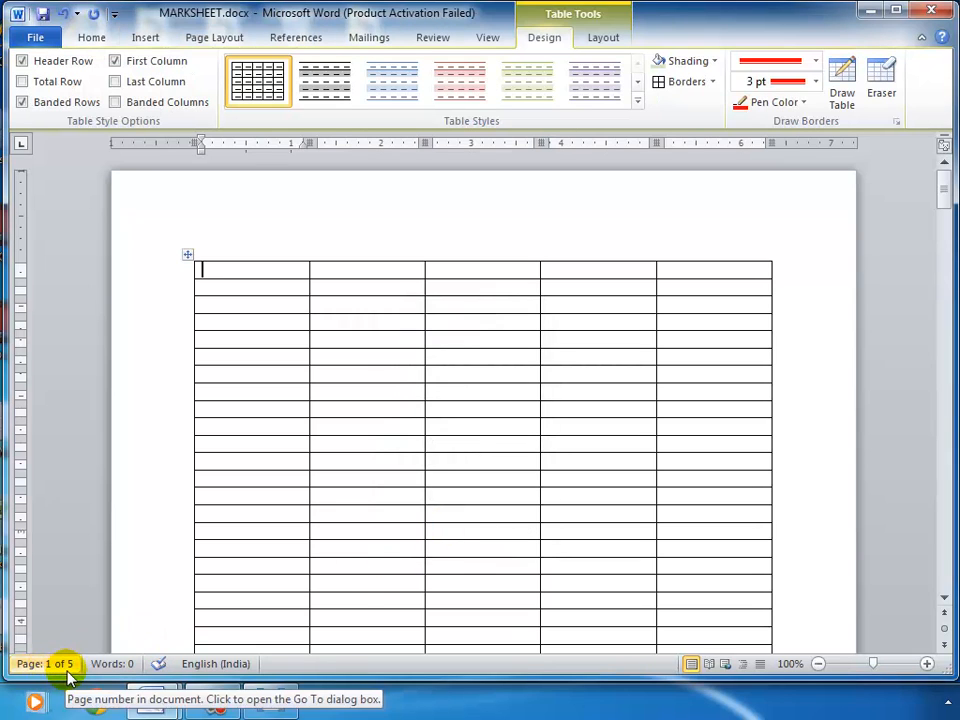
# Step: Examine how the new table continues across the following pages
pyautogui.click(336, 412)
pyautogui.scroll(-5, 369, 386)
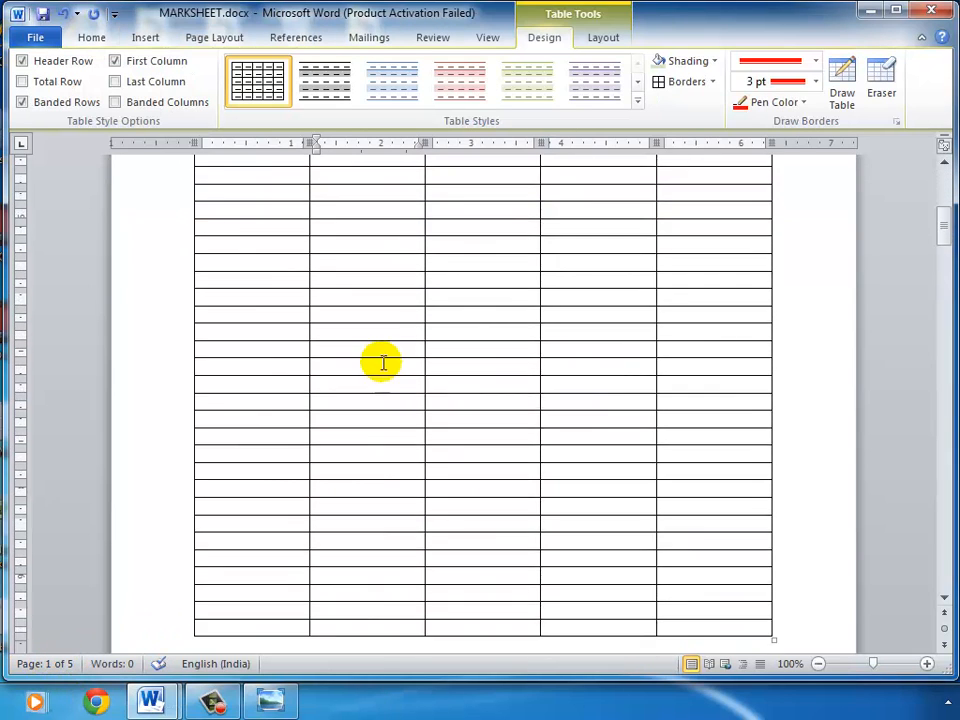
pyautogui.scroll(-5, 395, 355)
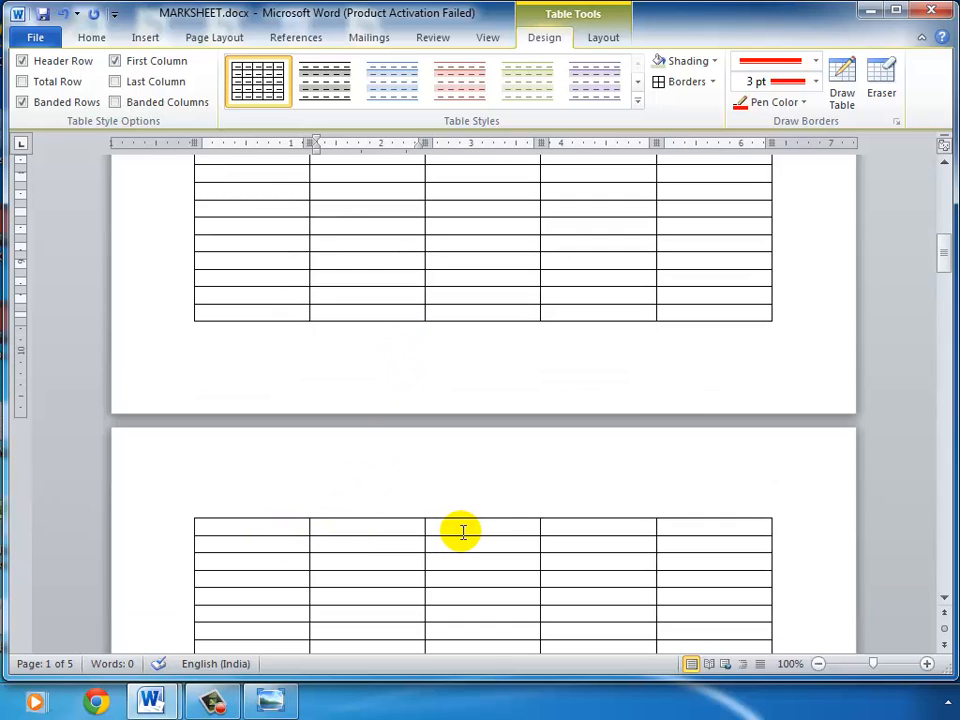
pyautogui.scroll(-12, 463, 532)
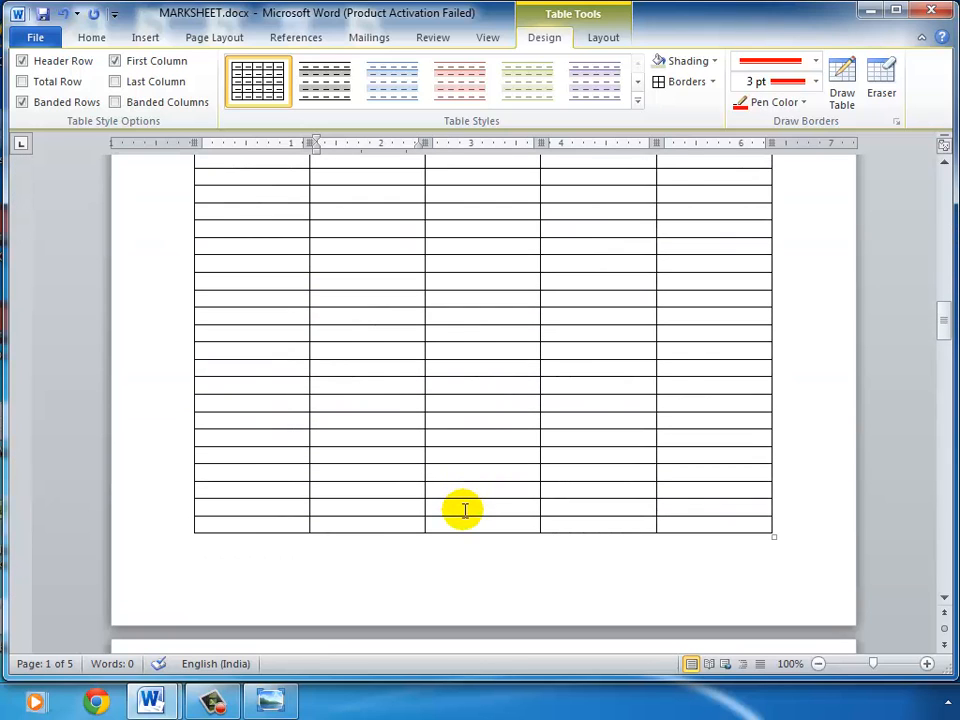
pyautogui.scroll(12, 464, 511)
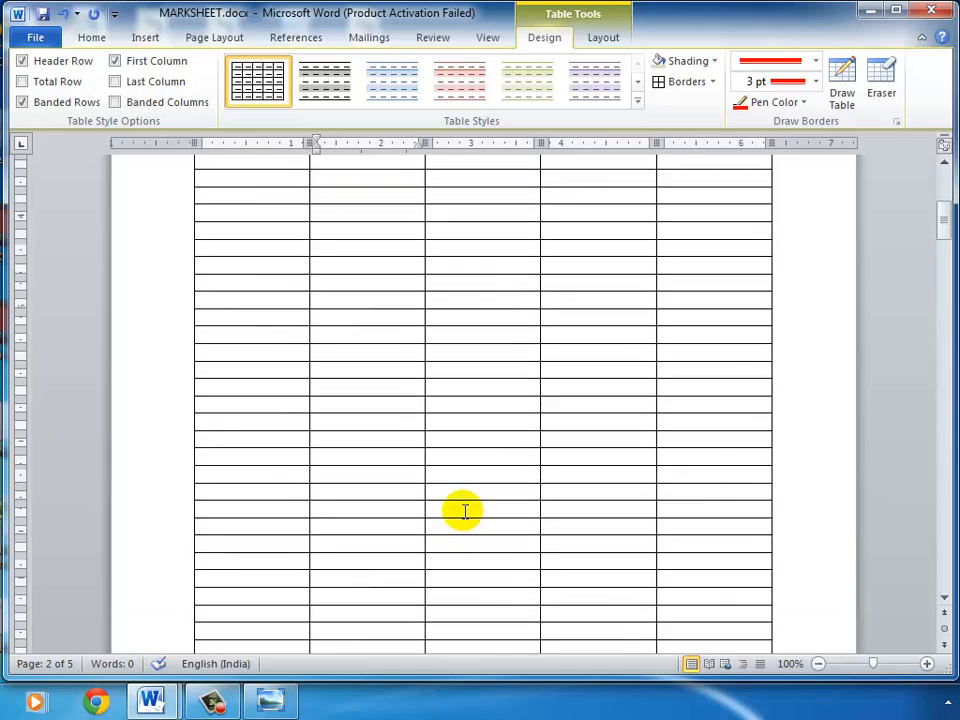
pyautogui.scroll(5, 464, 511)
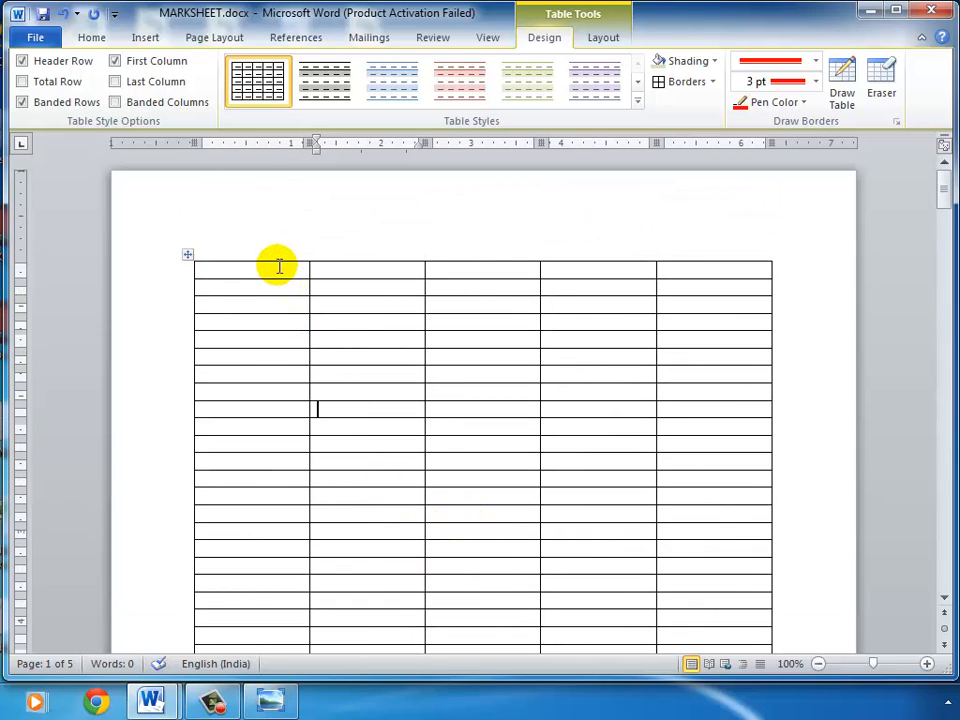
# Step: Enter the headings NAME, MARATHI, ENG, MATHS and TOTAL across the table's first row
pyautogui.click(279, 266)
pyautogui.write('NAME')
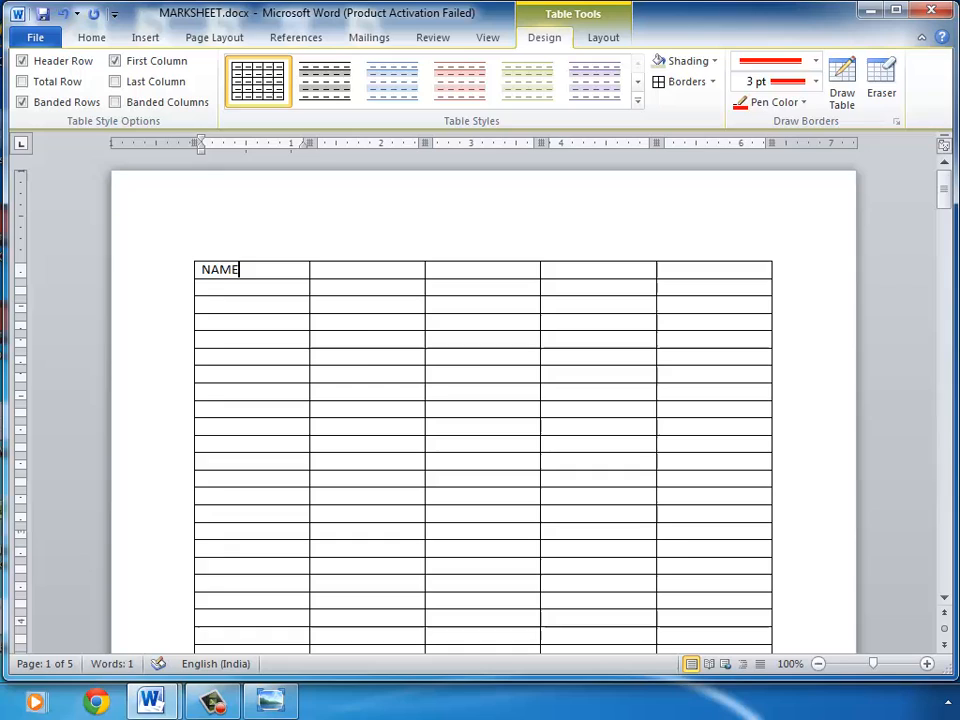
pyautogui.press('Tab')
pyautogui.write('M')
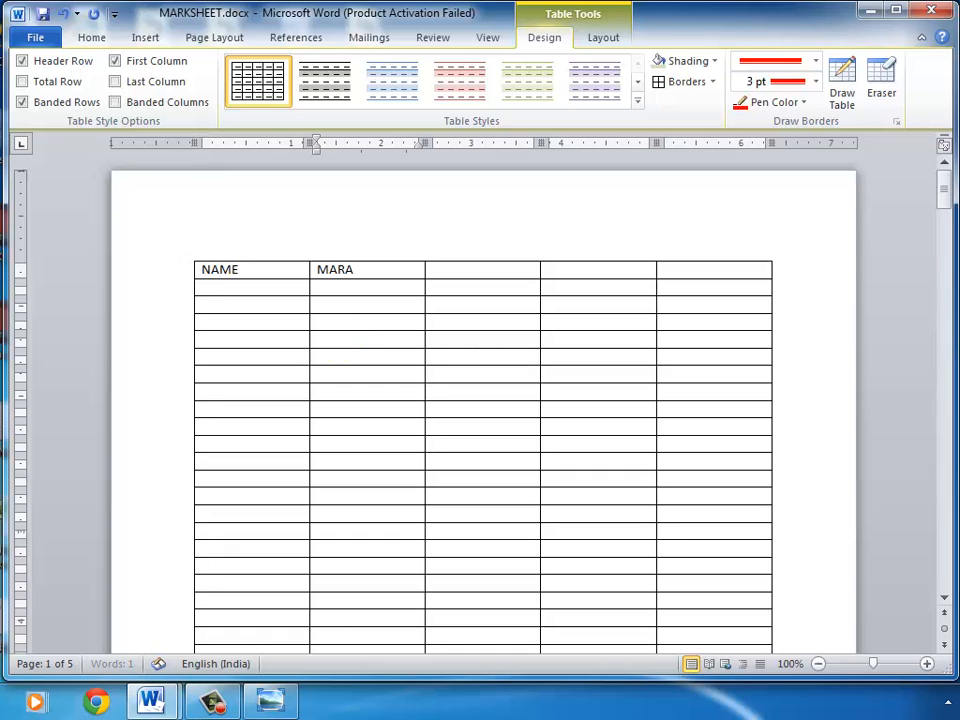
pyautogui.write('ARATHI')
pyautogui.press('Tab')
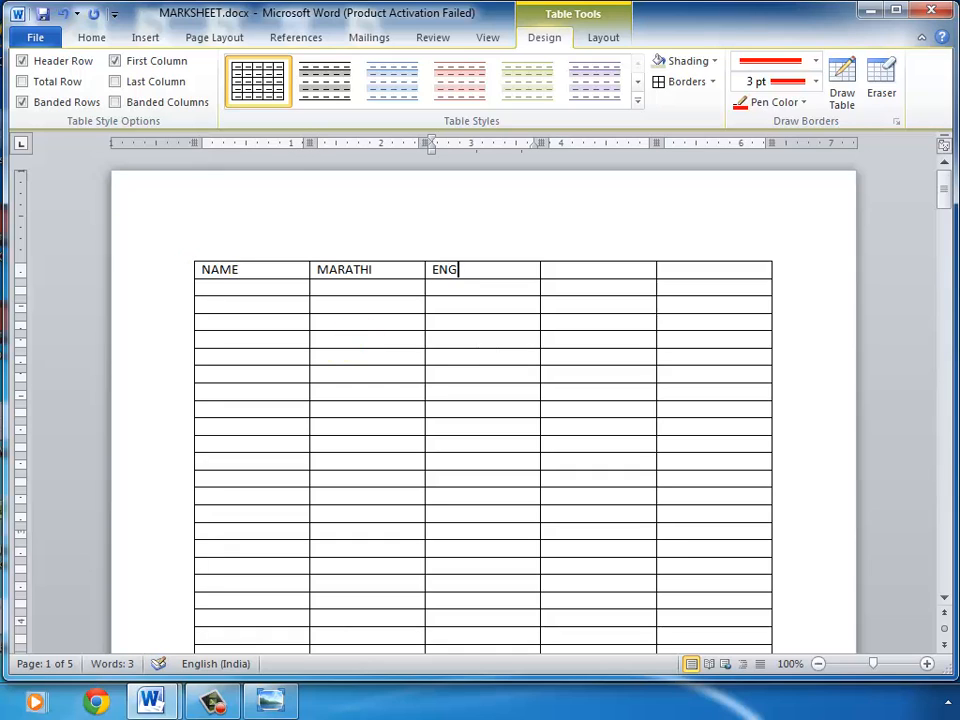
pyautogui.write('ENG')
pyautogui.press('Tab')
pyautogui.write('MATJ')
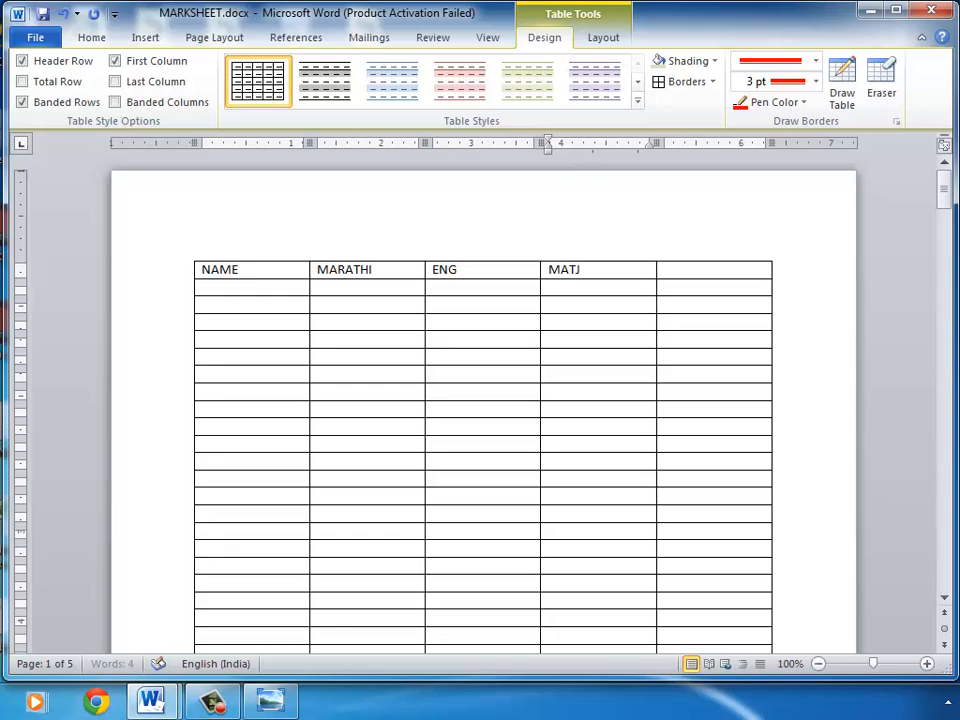
pyautogui.write('S')
pyautogui.press('Tab')
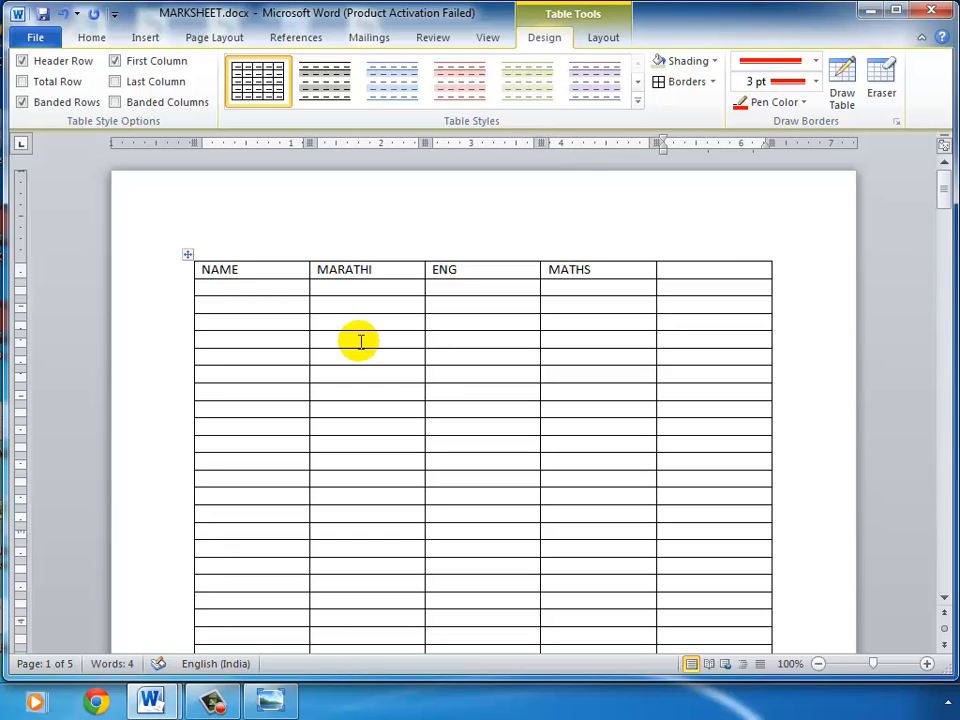
pyautogui.write('TOTAL')
# Step: Format the table's heading row as bold, red text at font size 12
pyautogui.scroll(-10, 360, 341)
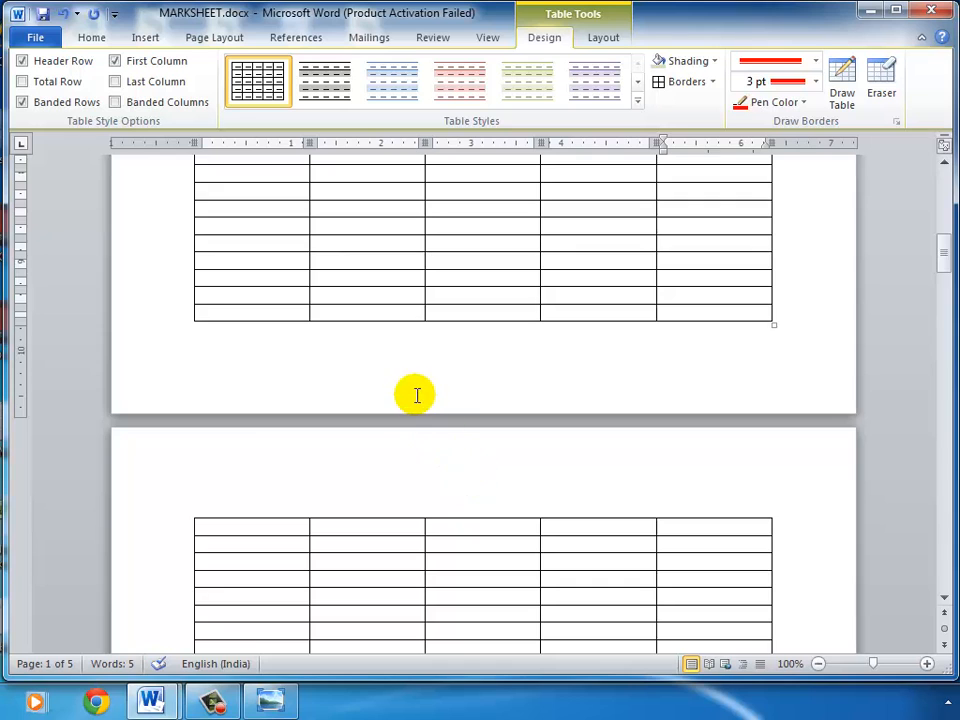
pyautogui.scroll(5, 414, 392)
pyautogui.scroll(5, 416, 394)
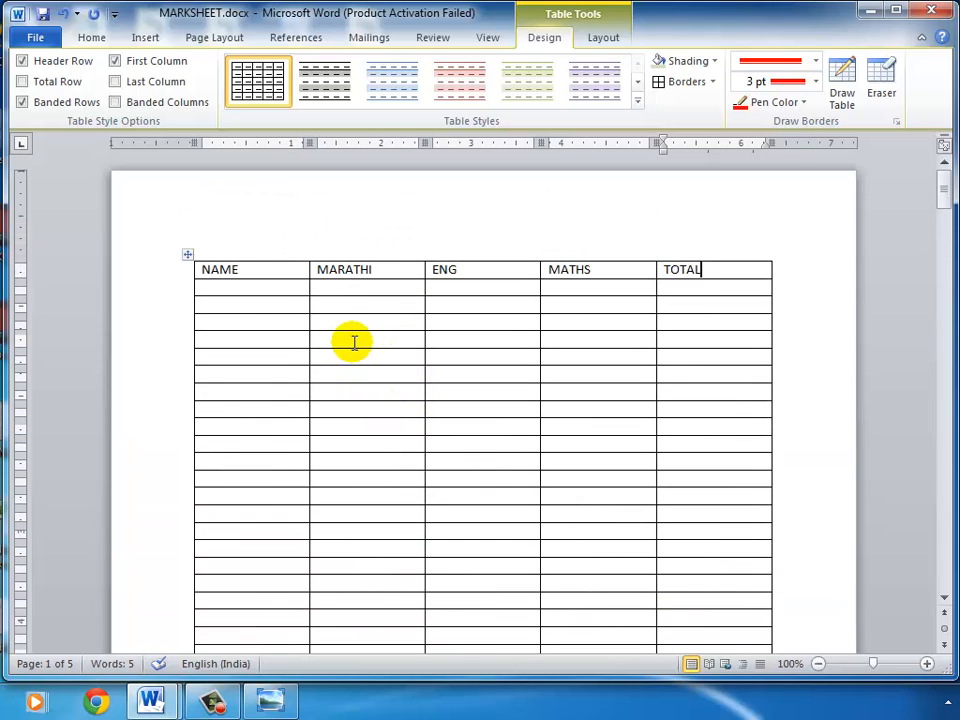
pyautogui.moveTo(204, 269); pyautogui.dragTo(681, 269)
pyautogui.click(91, 37)
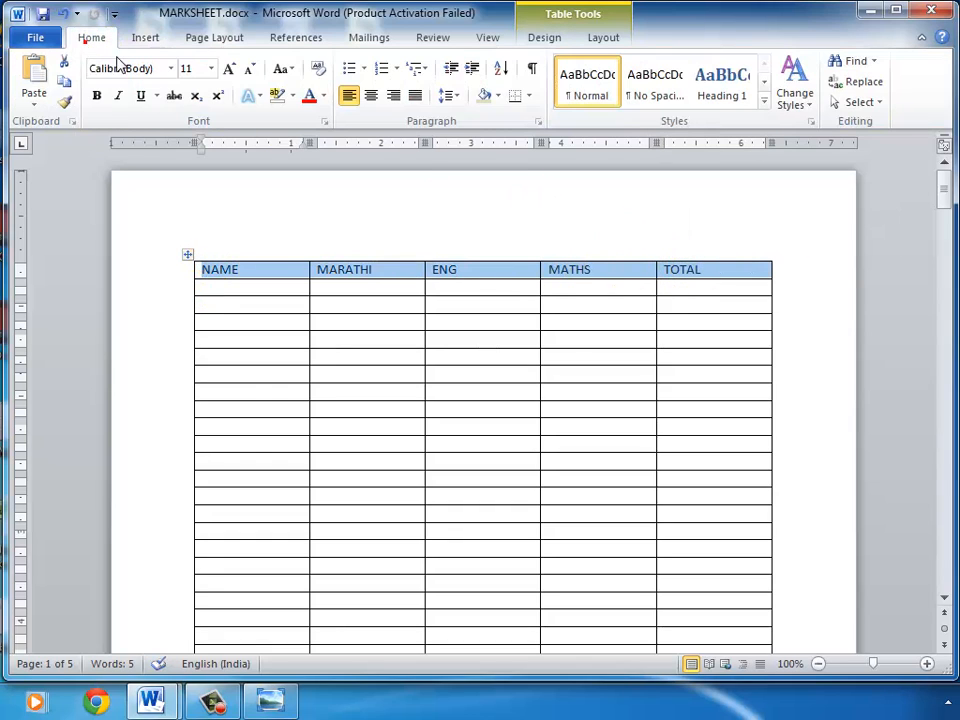
pyautogui.click(97, 95)
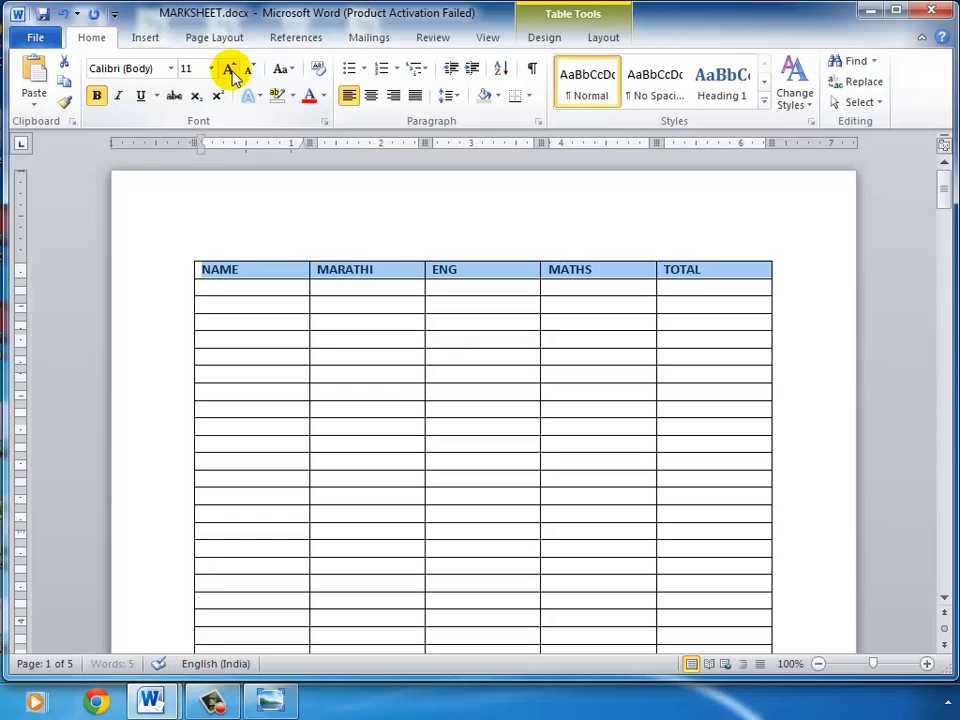
pyautogui.click(230, 70)
pyautogui.click(311, 95)
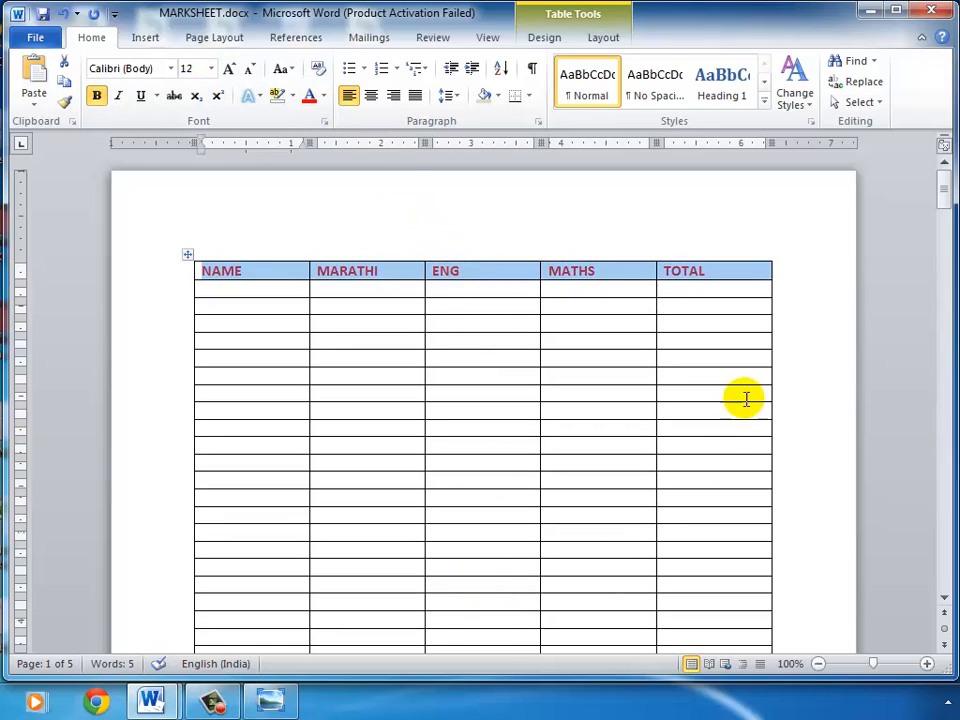
# Step: Apply Repeat Header Rows to the heading row and check the top of the following pages
pyautogui.click(605, 38)
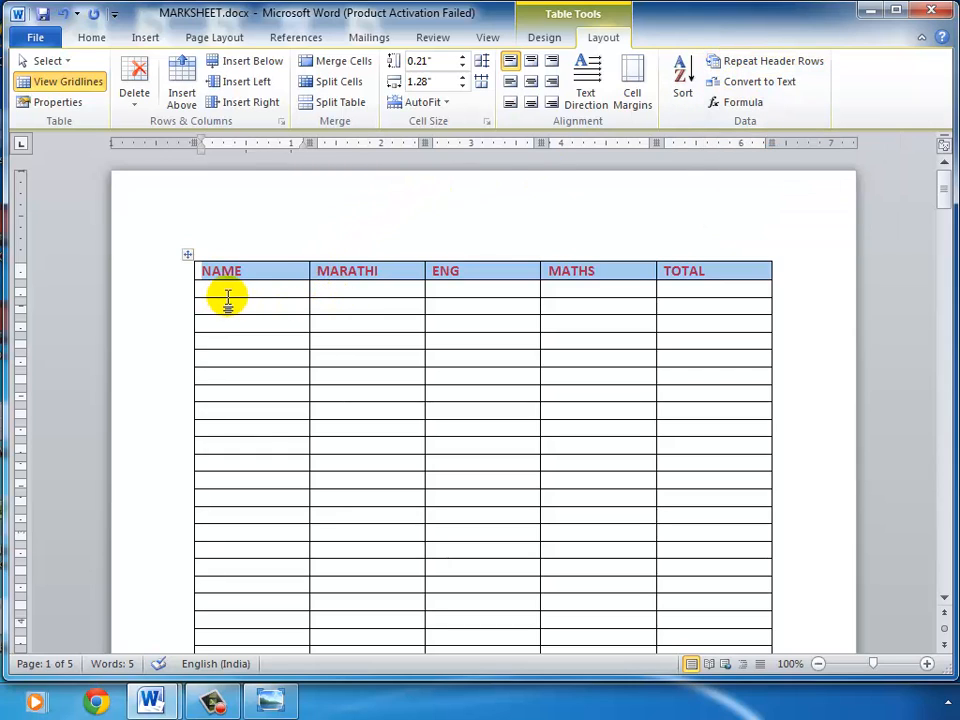
pyautogui.click(740, 68)
pyautogui.click(489, 291)
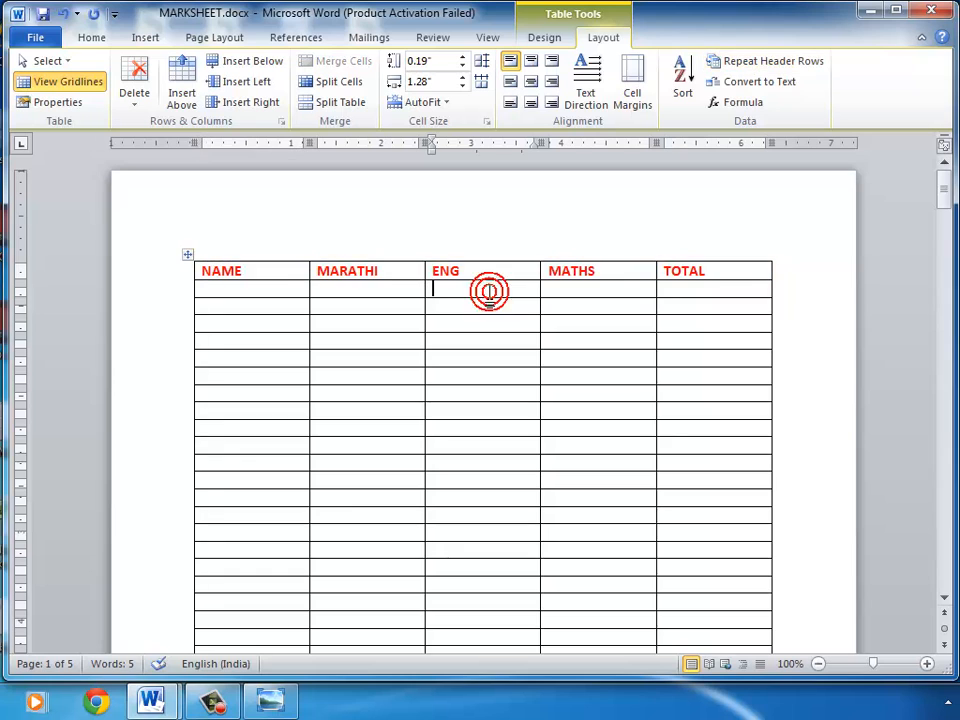
pyautogui.scroll(-13, 508, 324)
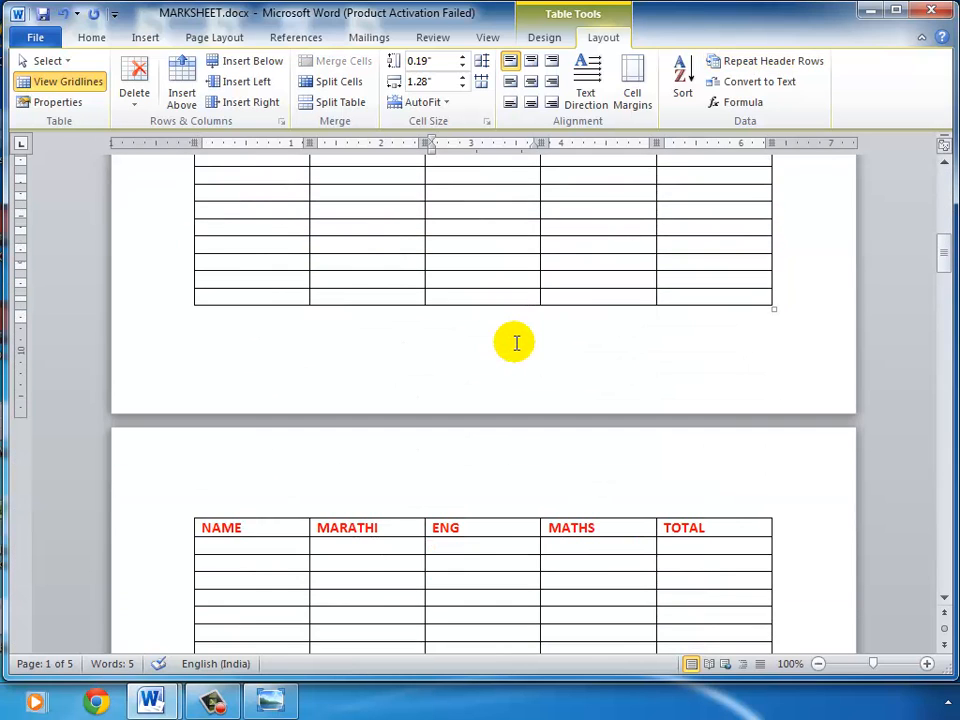
pyautogui.scroll(-13, 517, 346)
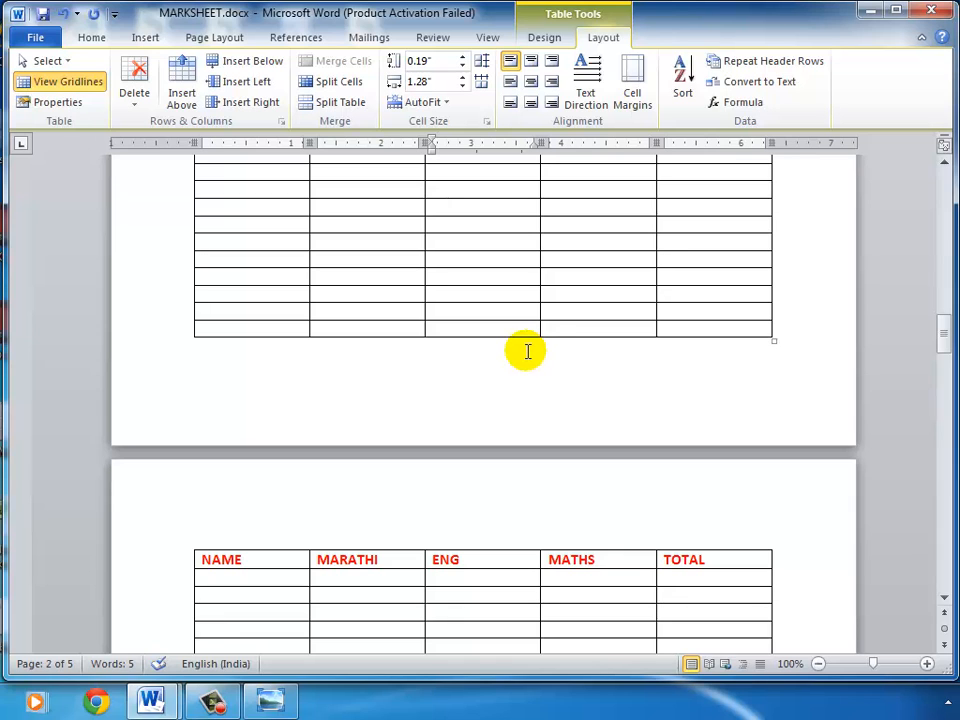
pyautogui.scroll(13, 583, 348)
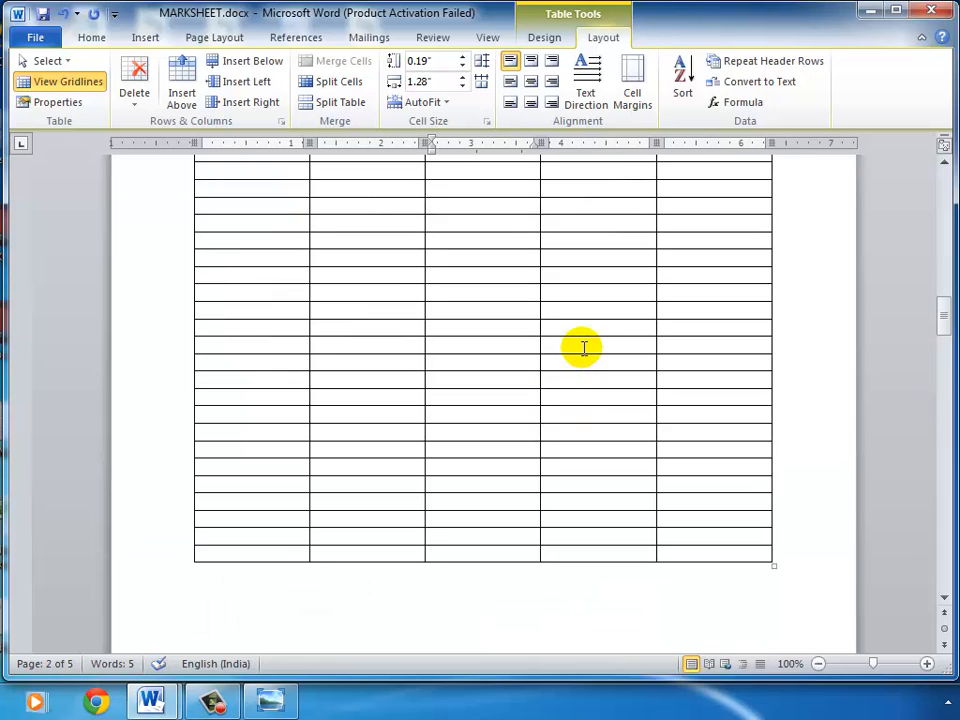
pyautogui.scroll(1, 575, 347)
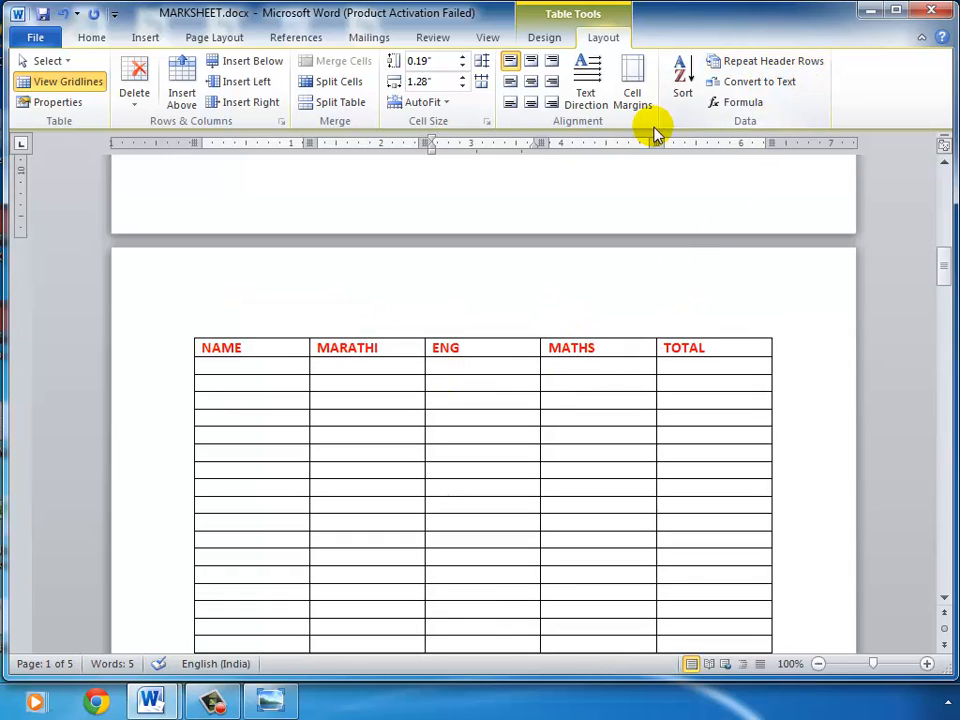
pyautogui.click(147, 40)
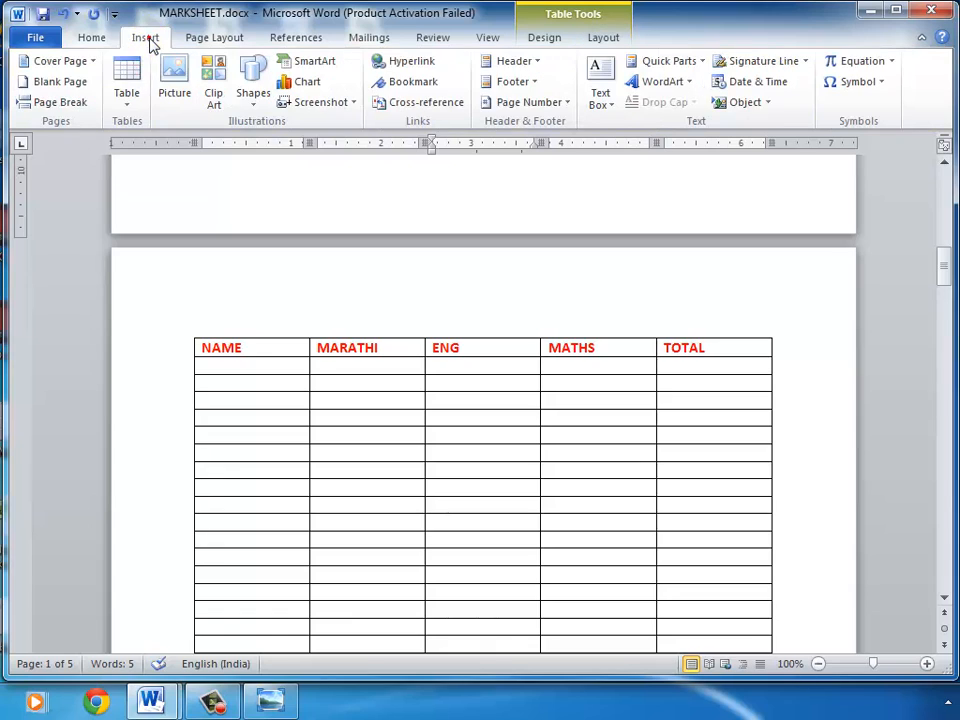
pyautogui.click(123, 100)
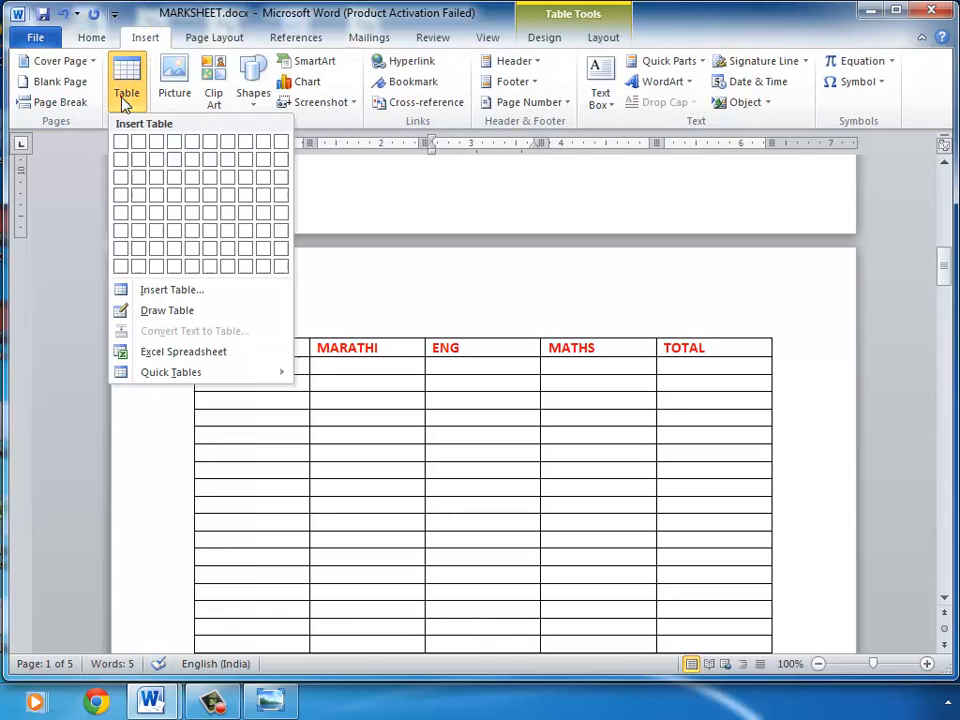
pyautogui.click(203, 293)
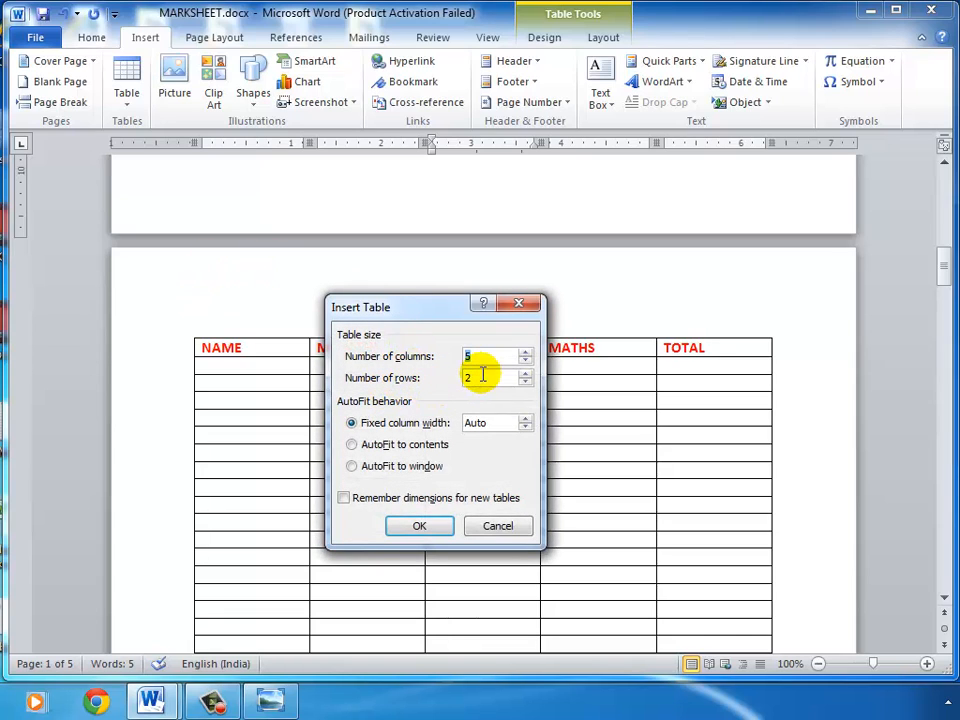
pyautogui.doubleClick(480, 375)
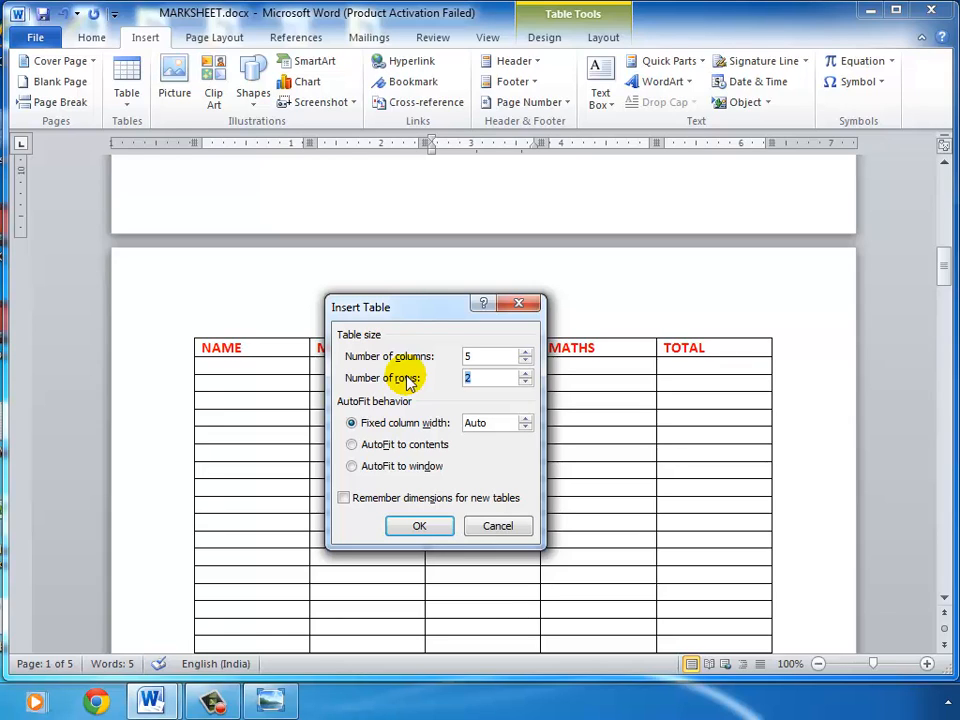
pyautogui.click(516, 303)
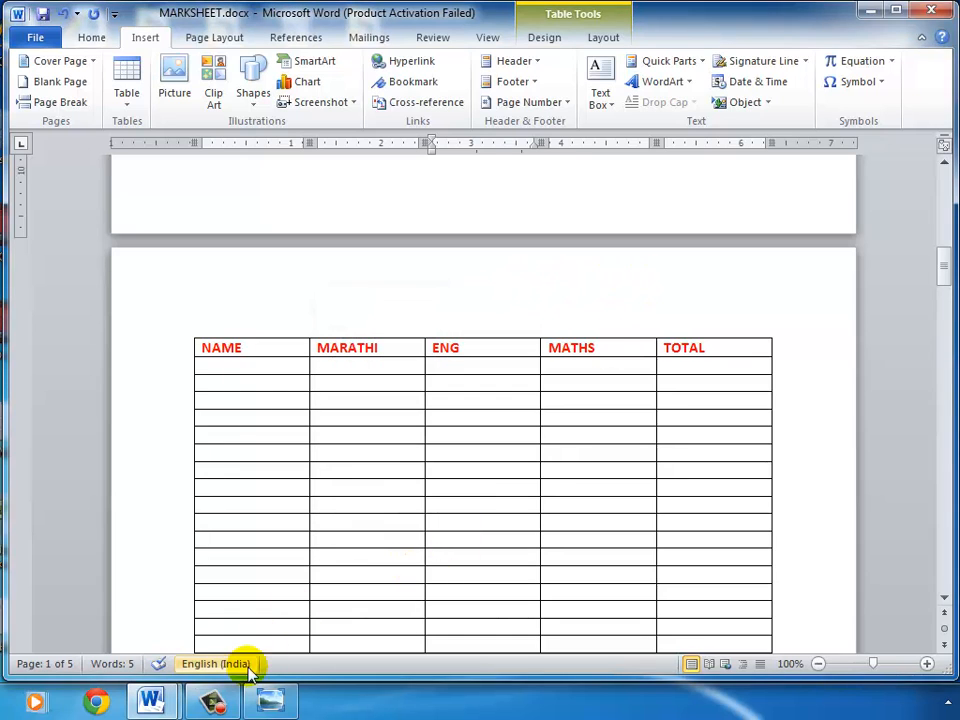
pyautogui.click(228, 696)
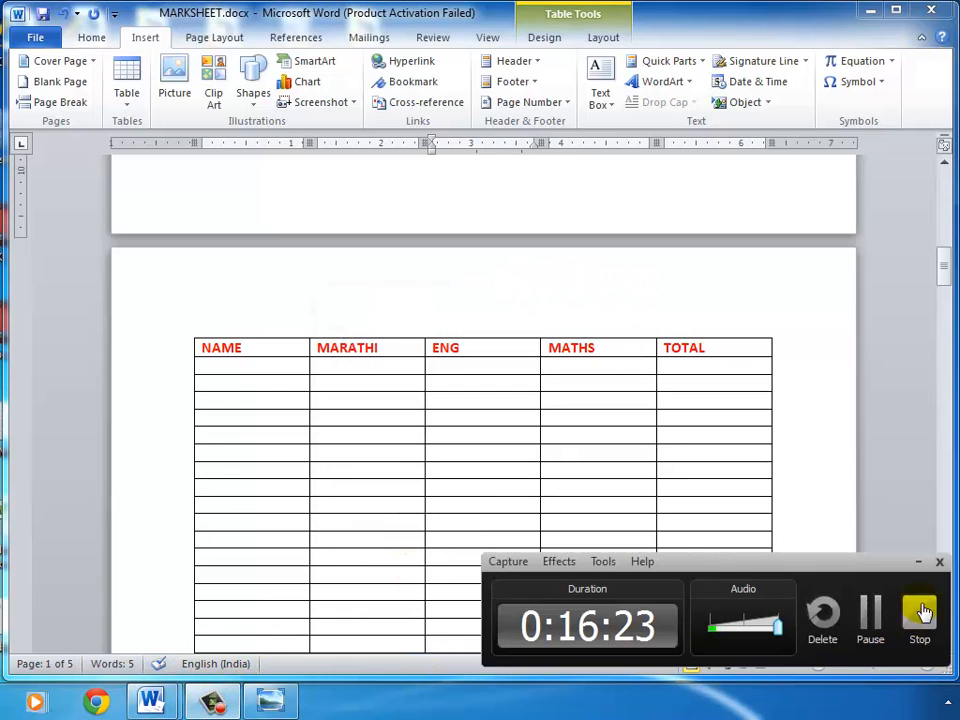